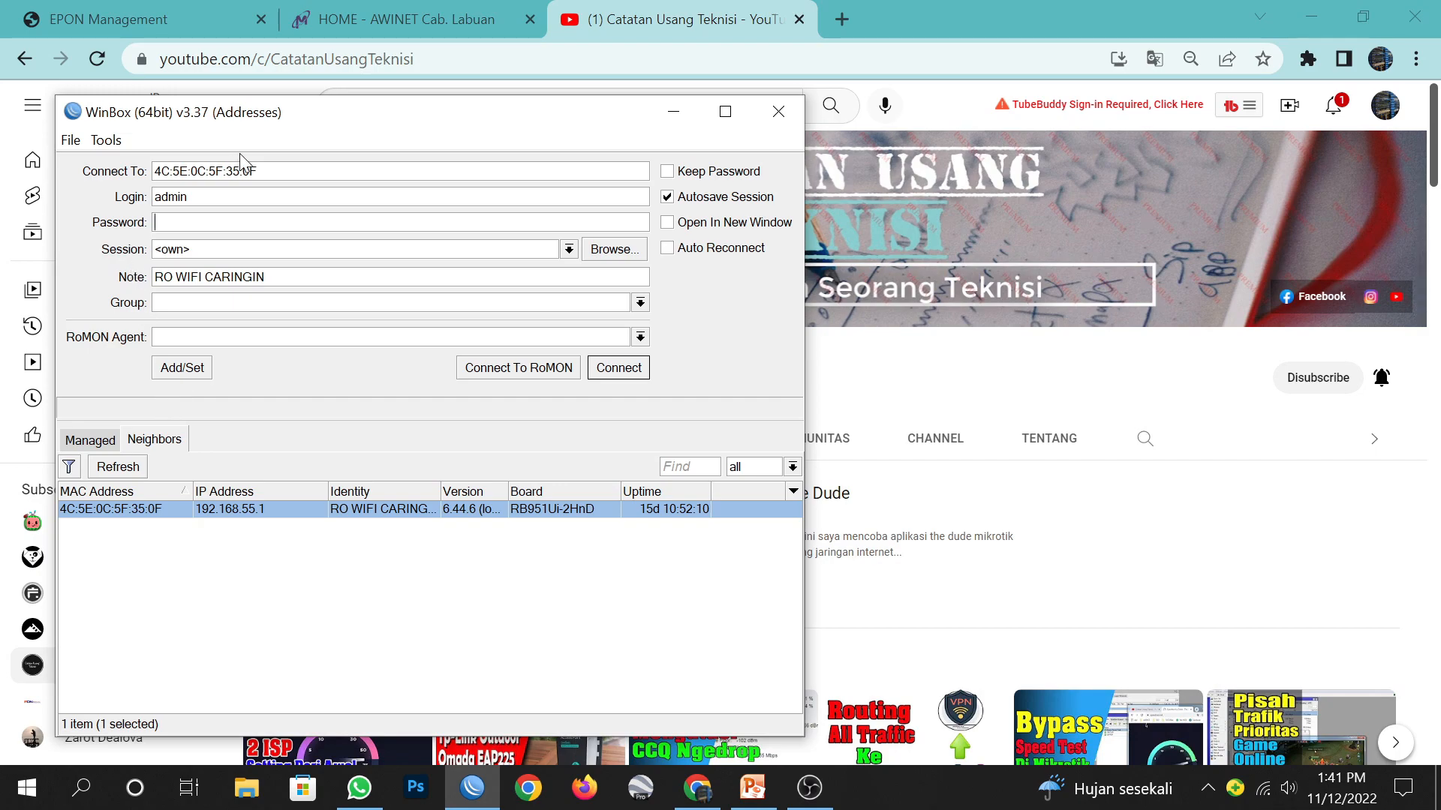
# Step: Log in to the RO WIFI CARINGIN router with the account's username and password
pyautogui.hotkey('shift', 'Tab')
pyautogui.write('d')
pyautogui.write('****')
pyautogui.press('Return')
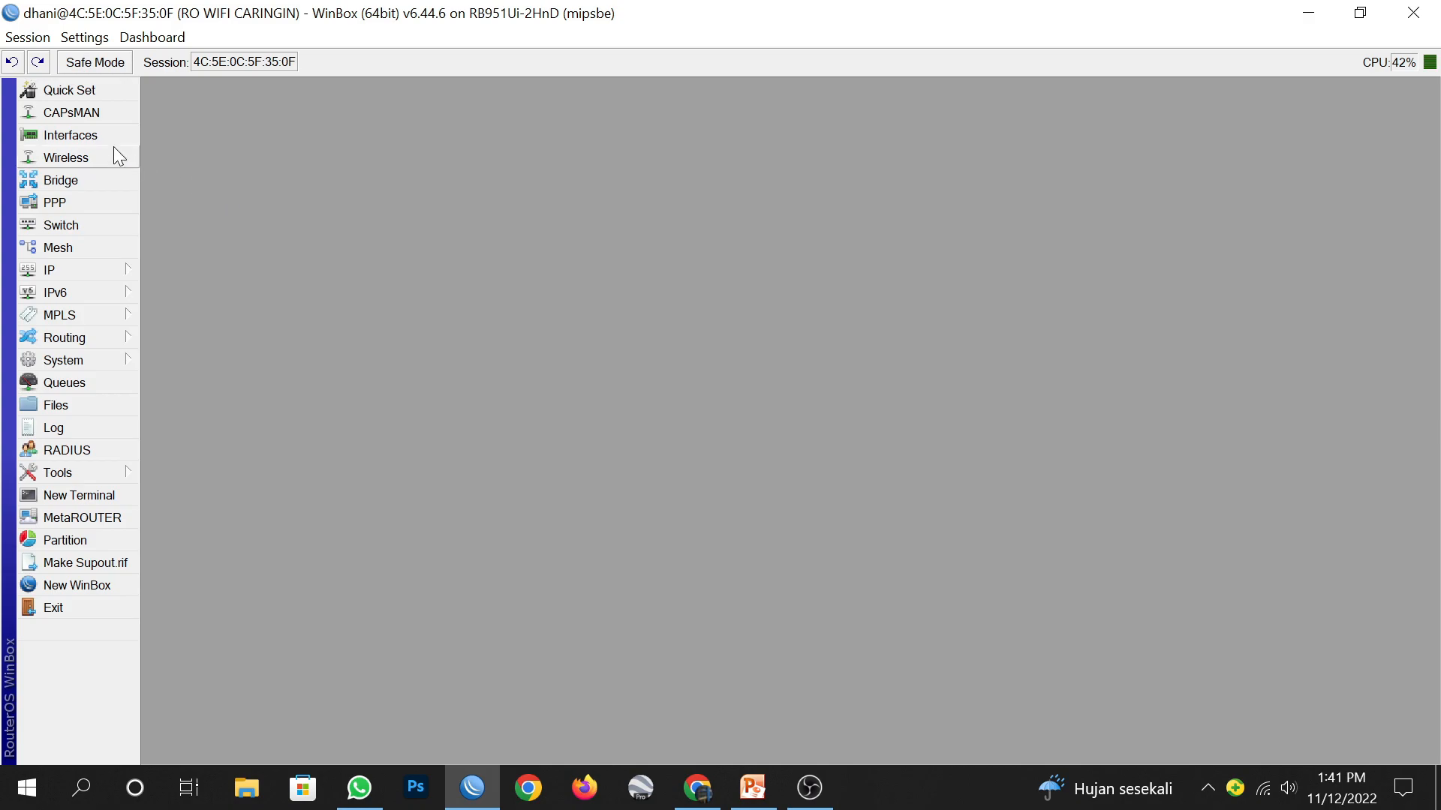
# Step: Examine the router's interface list, checking the source port ether5 and the ether3 port leading to MIKROTIK 2
pyautogui.click(69, 136)
pyautogui.moveTo(273, 94); pyautogui.dragTo(230, 88)
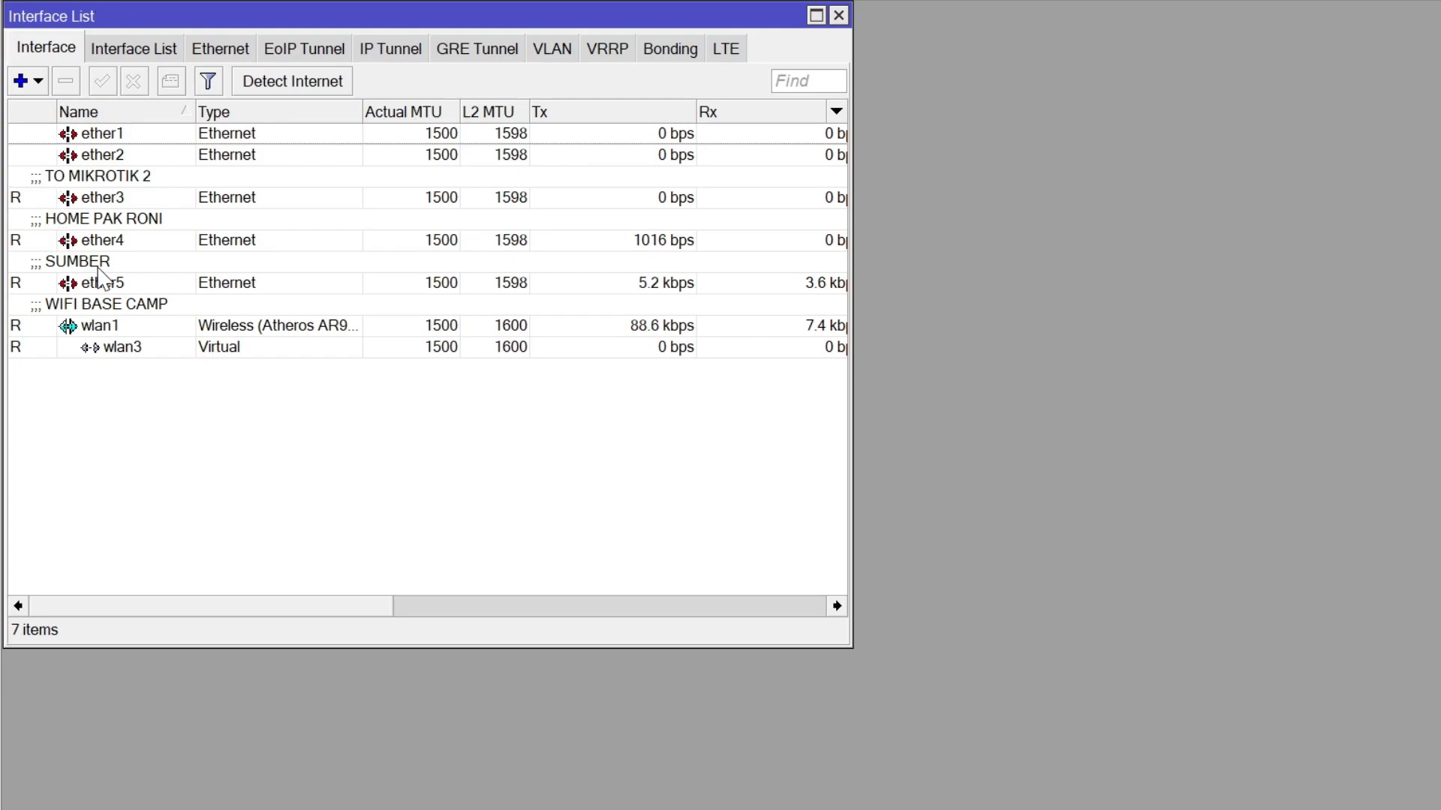
pyautogui.click(105, 282)
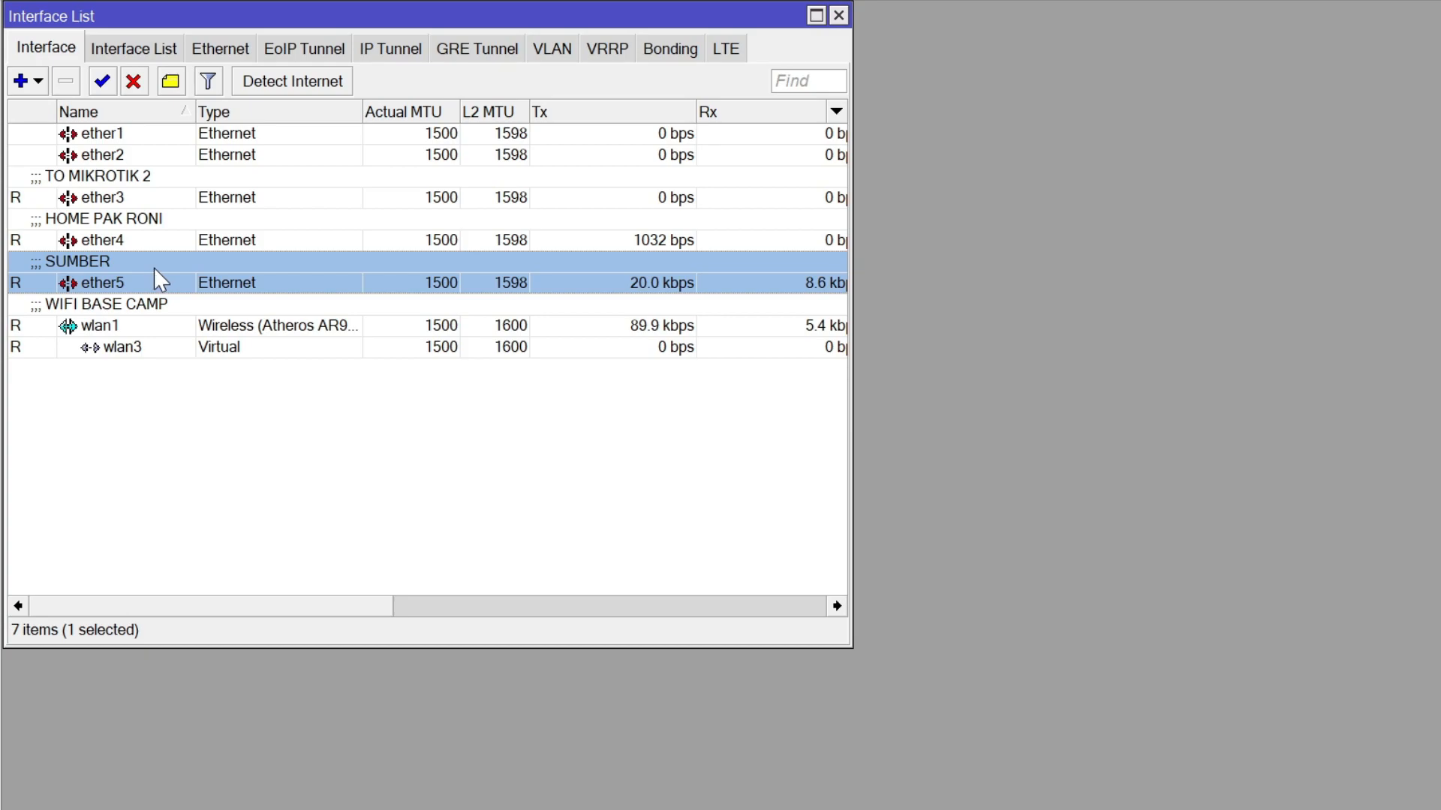
pyautogui.click(103, 195)
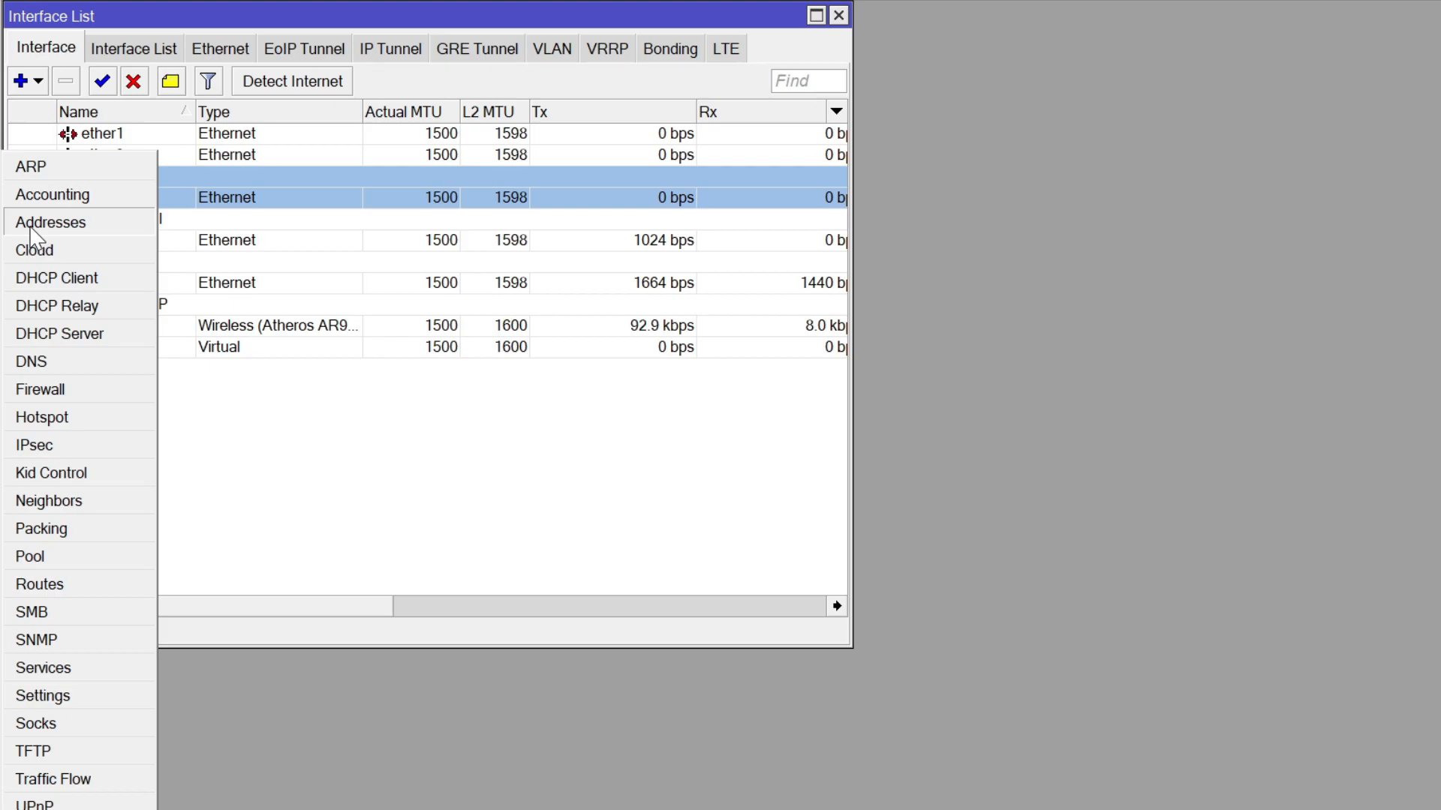
# Step: Review the IP addresses assigned to ether5 and ether3 in the address list, then close the list
pyautogui.click(34, 223)
pyautogui.moveTo(449, 384); pyautogui.dragTo(439, 138)
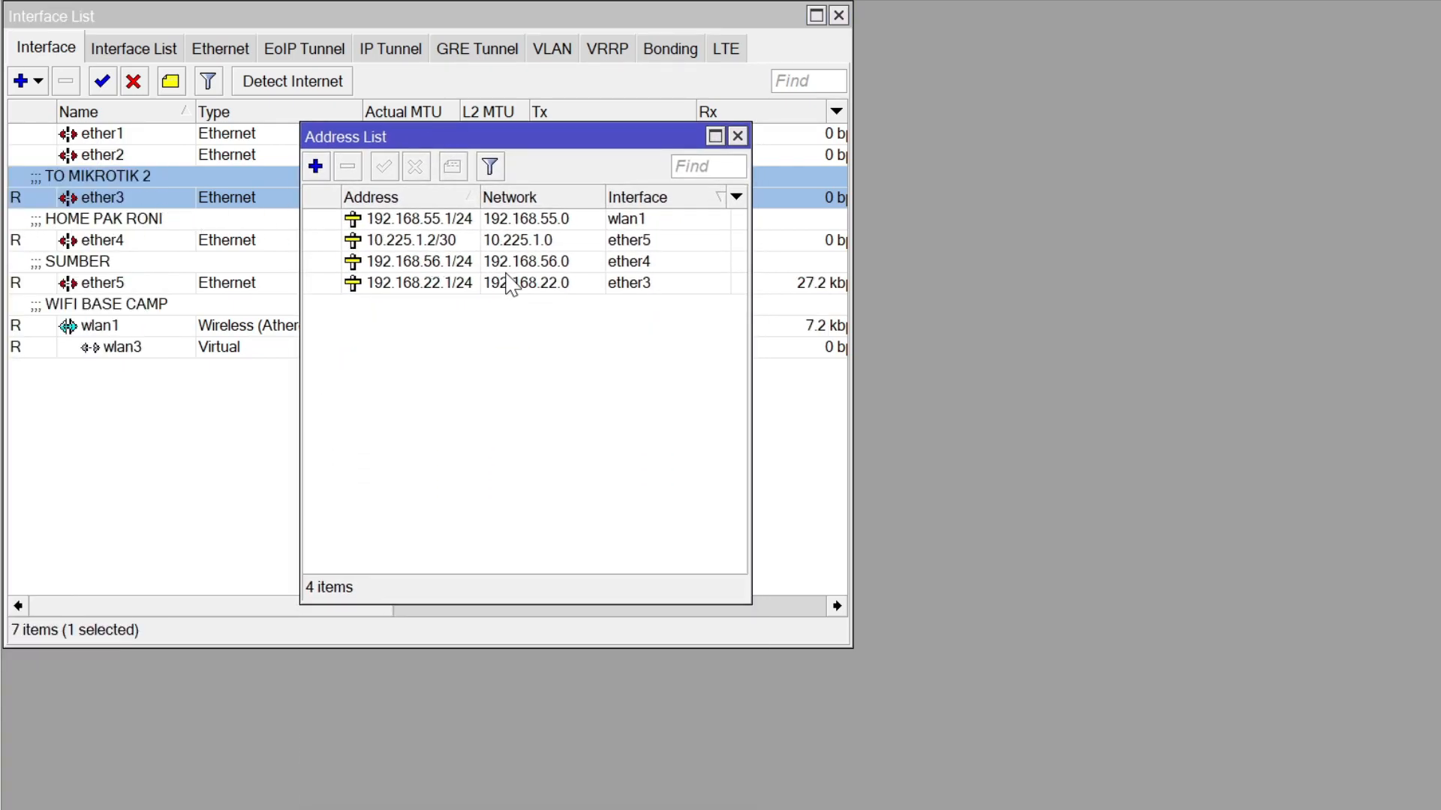
pyautogui.click(585, 240)
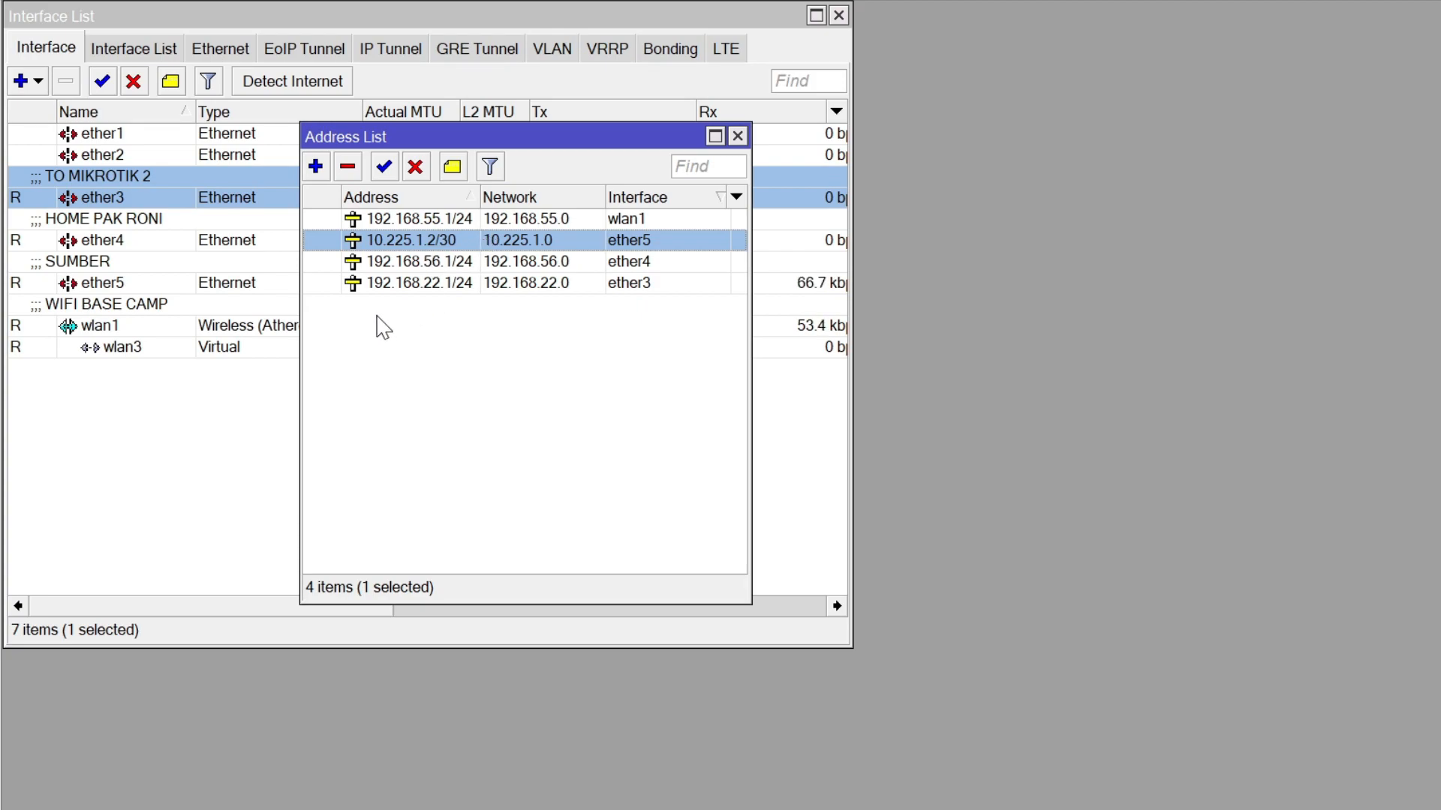
pyautogui.click(397, 280)
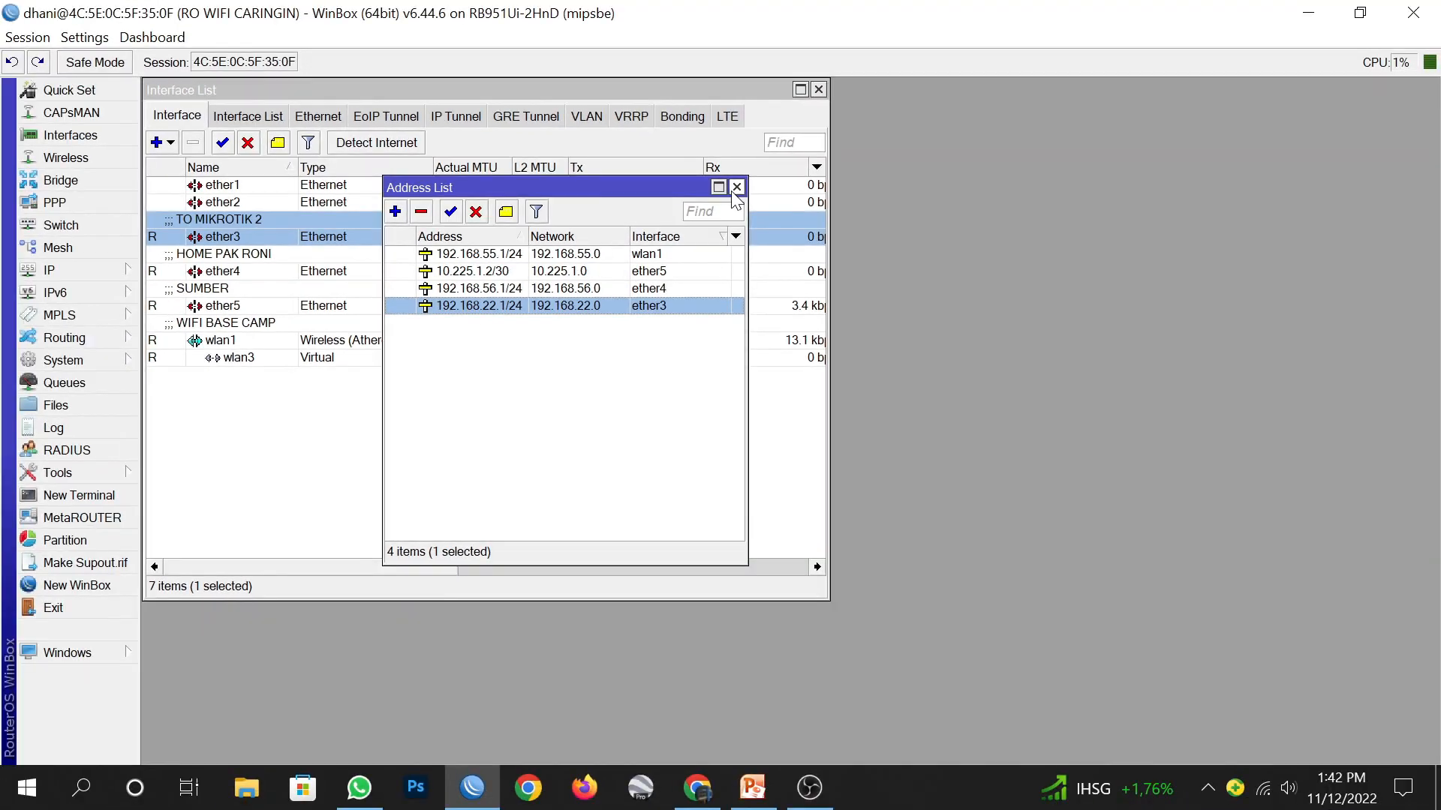
pyautogui.click(736, 188)
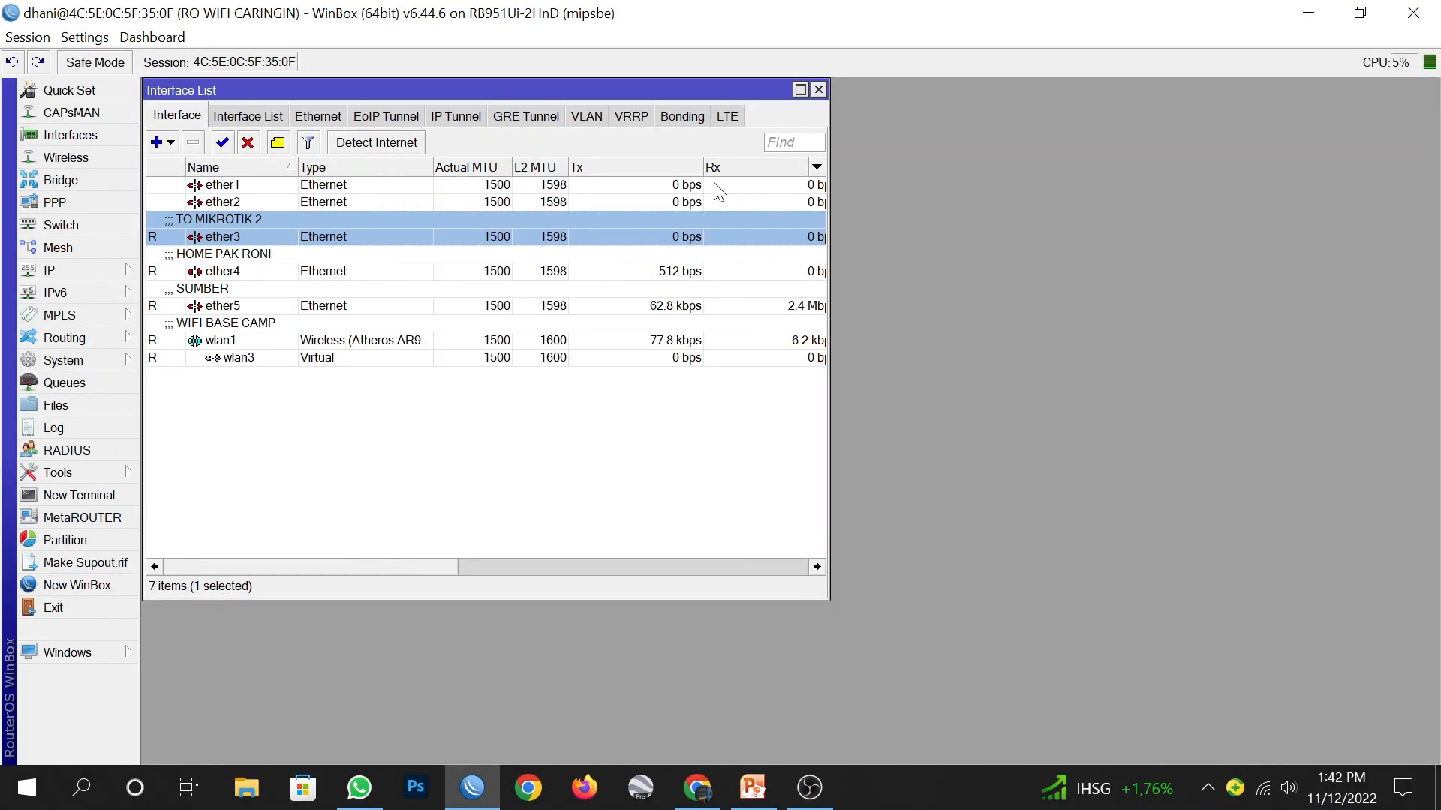
# Step: Launch a second WinBox session and connect to the router at 192.168.22.2 with the admin login
pyautogui.click(1310, 19)
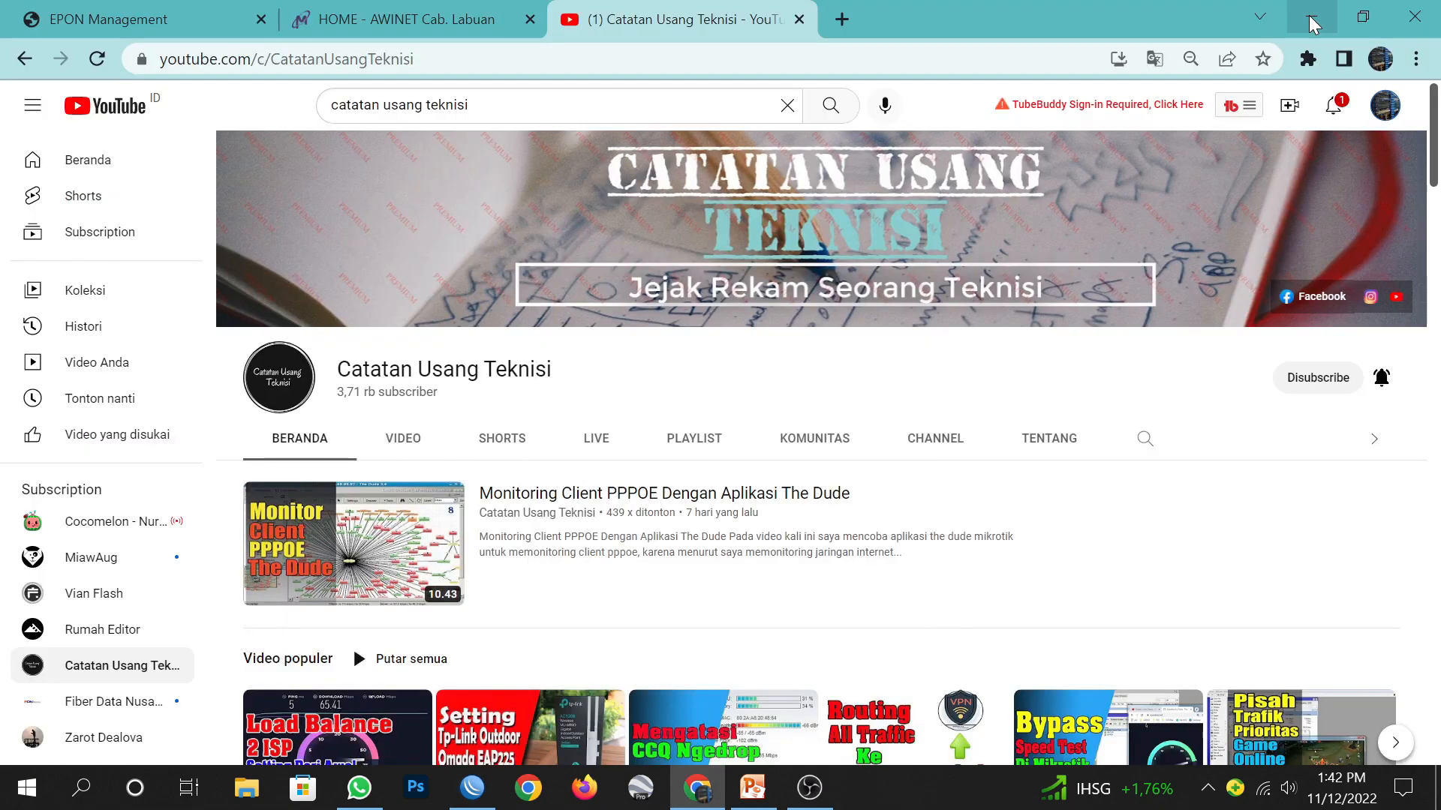
pyautogui.rightClick(471, 787)
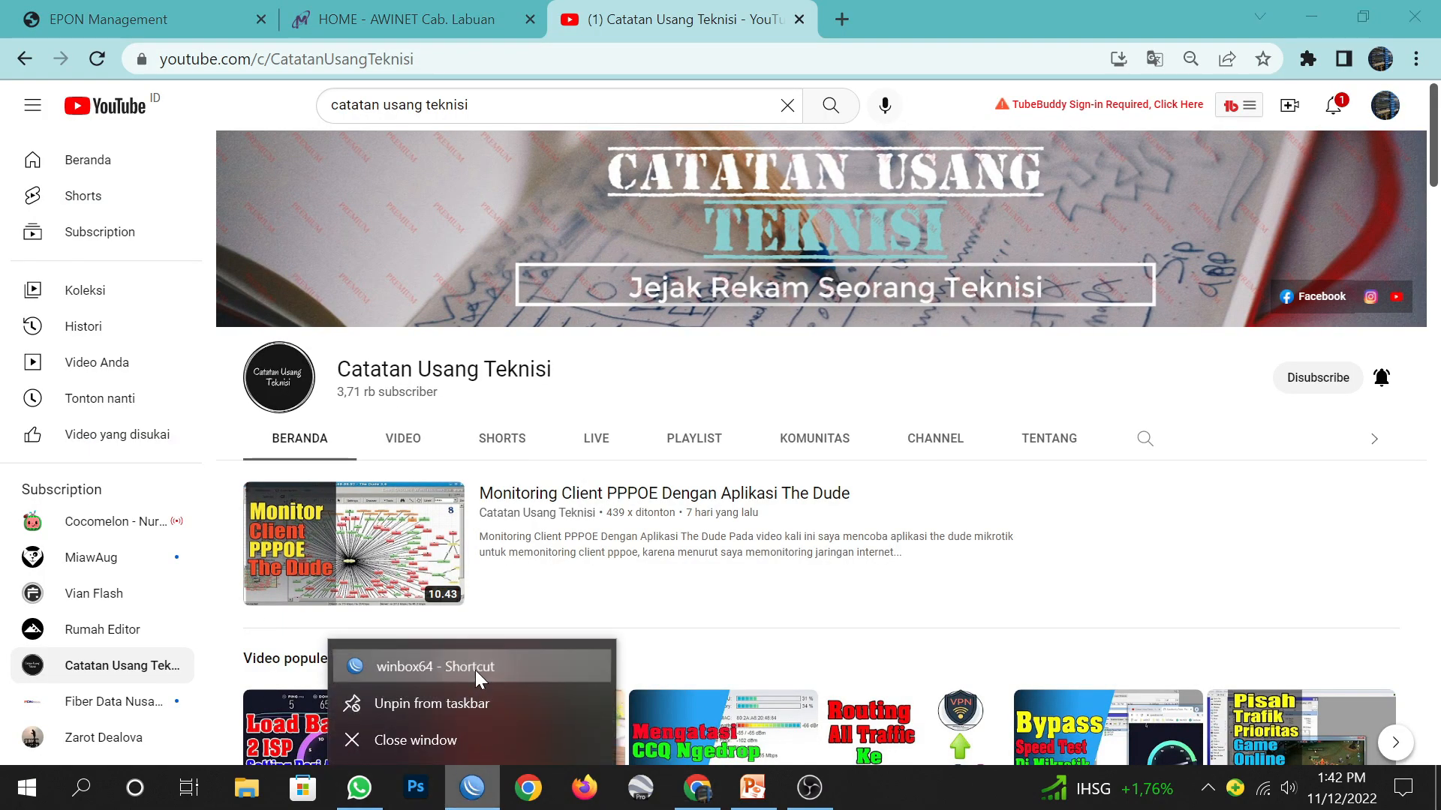
pyautogui.click(450, 666)
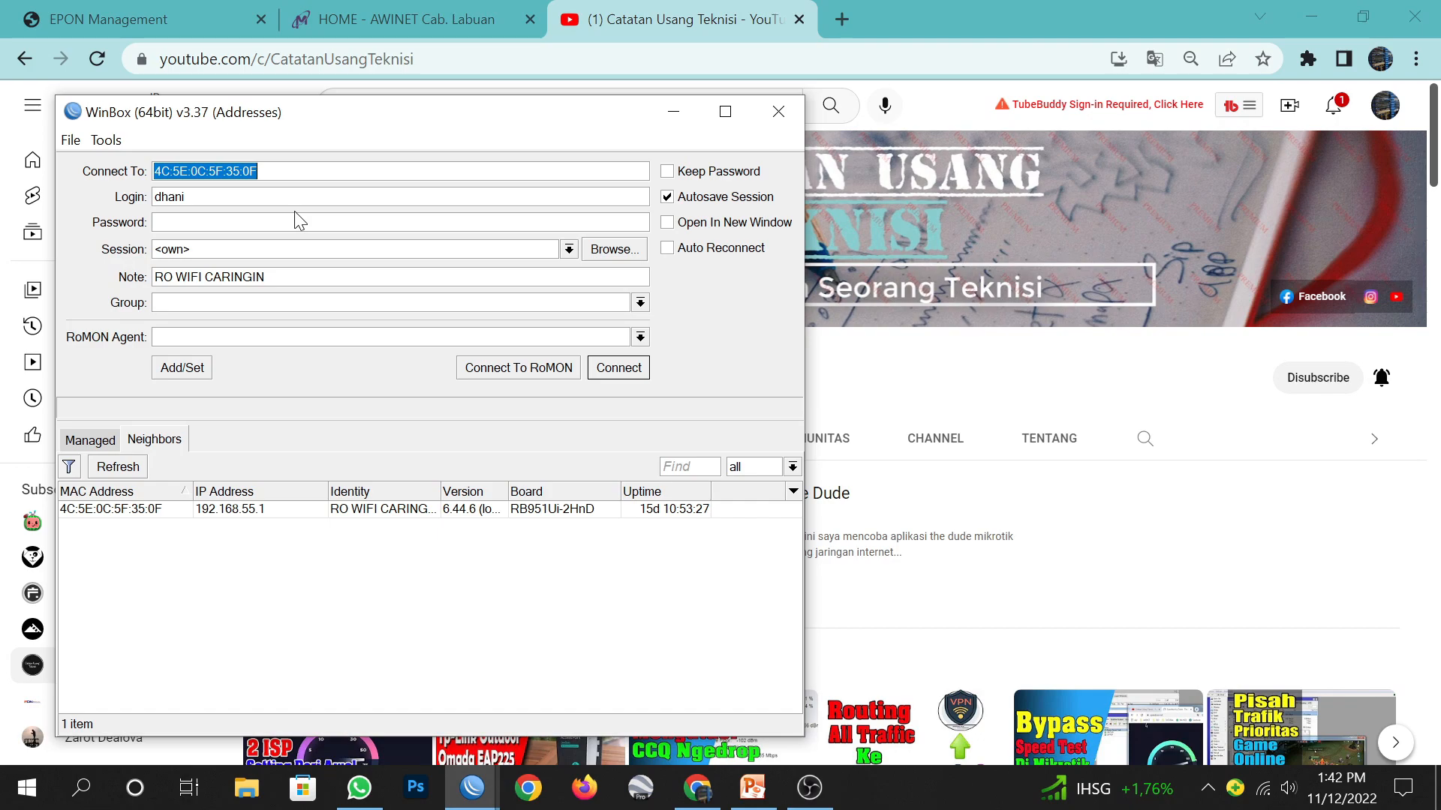
pyautogui.write('192.168.22.2')
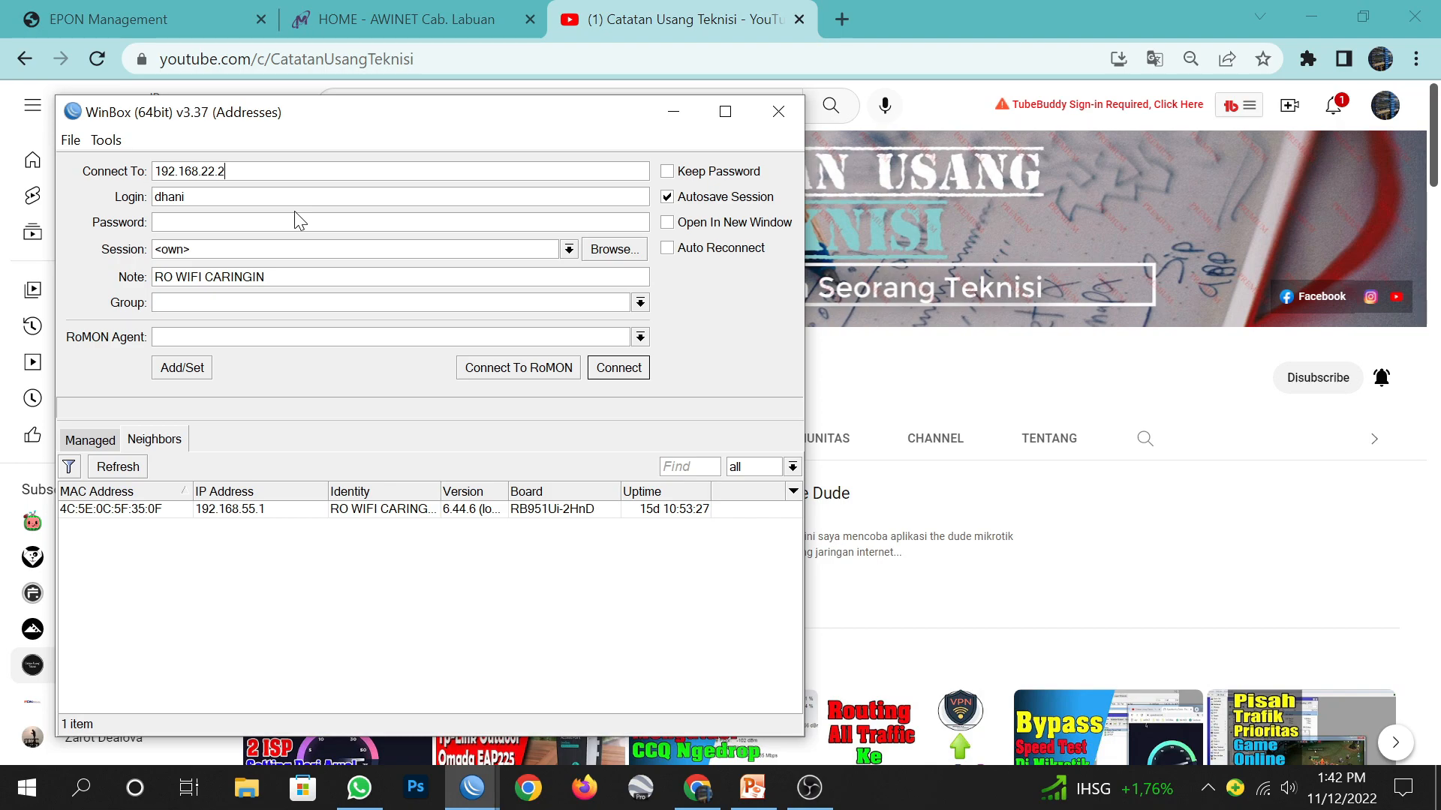
pyautogui.press('Tab')
pyautogui.write('ad')
pyautogui.press('Return')
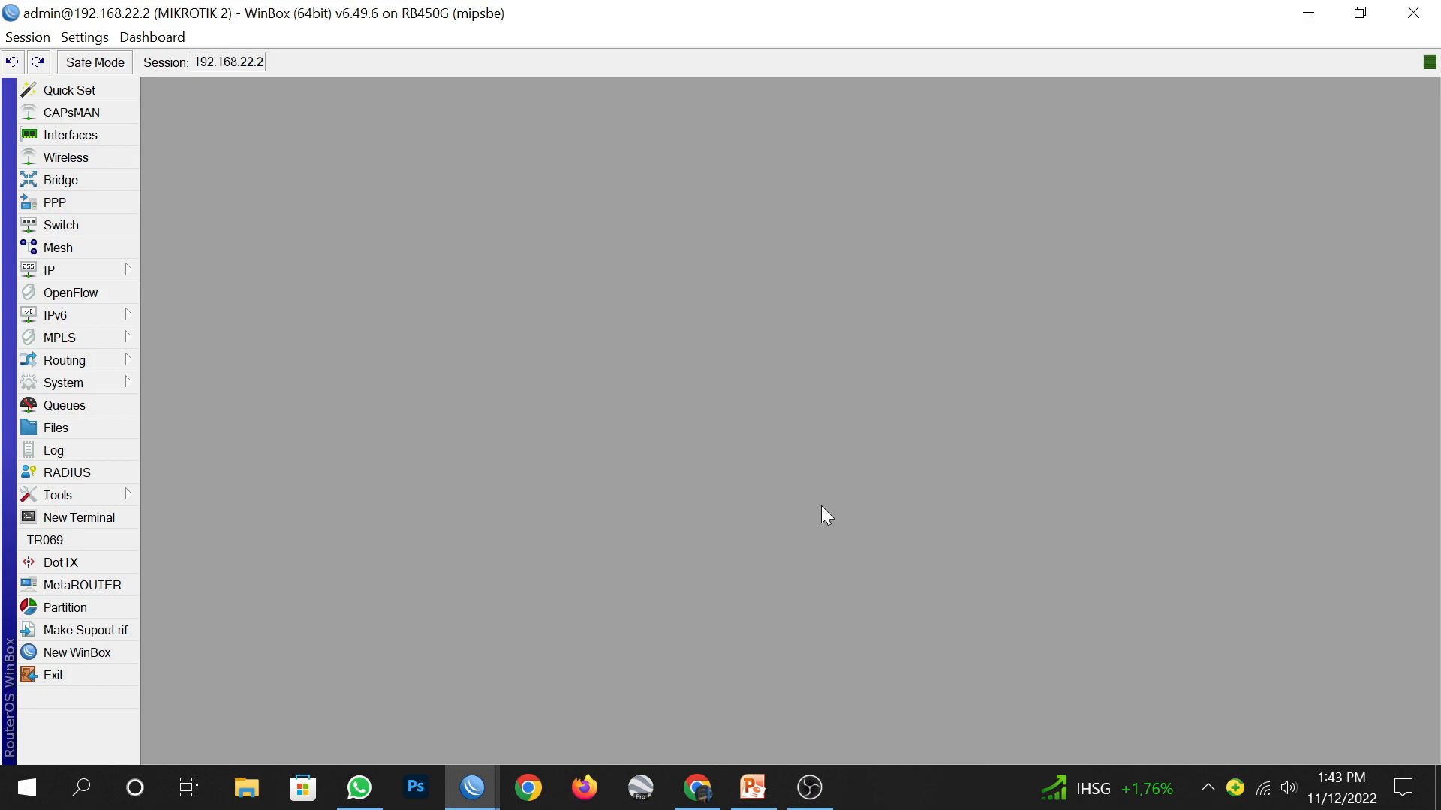
# Step: Switch to PowerPoint to review the pppoe network topology slide, then return to the MIKROTIK 2 session
pyautogui.click(820, 792)
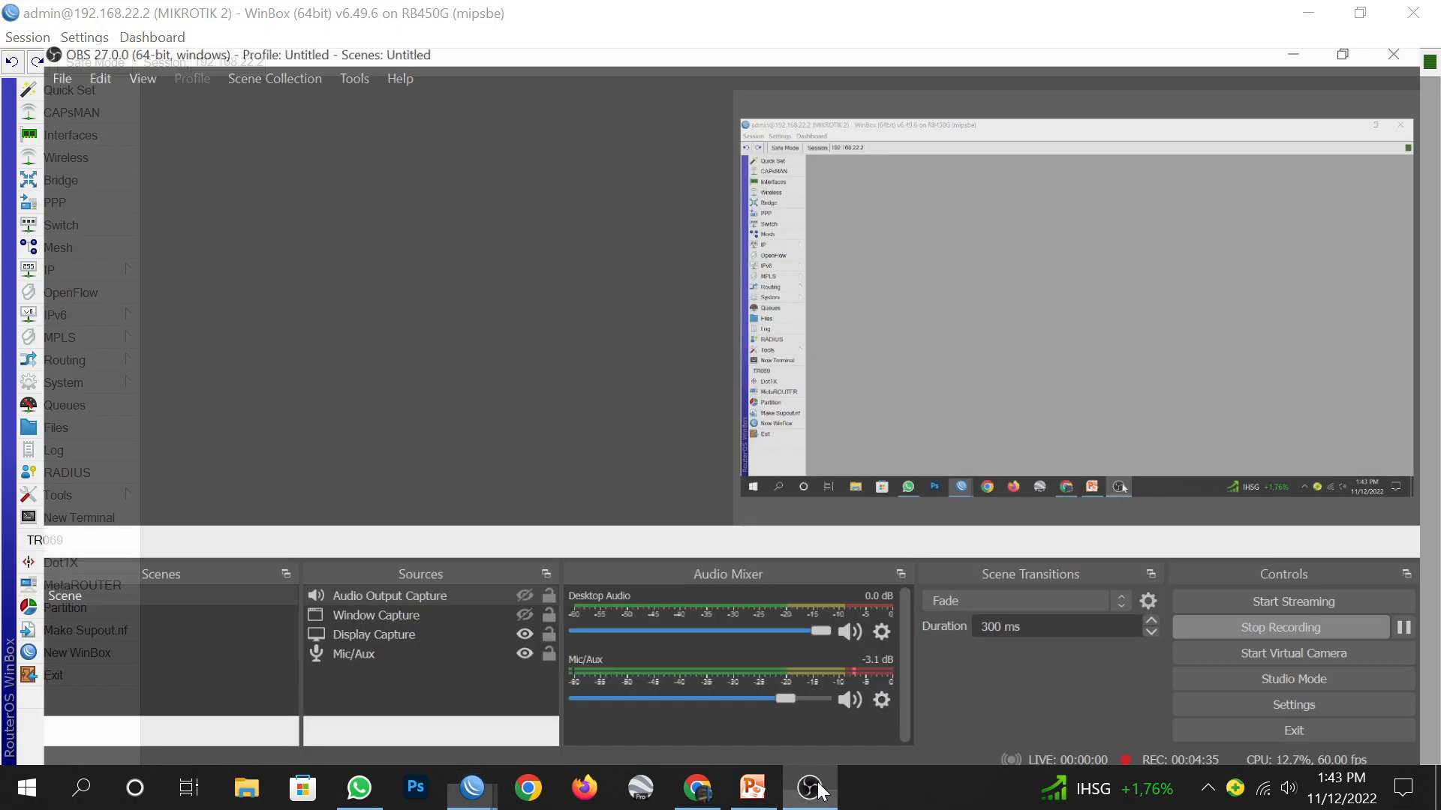
pyautogui.click(811, 790)
pyautogui.click(773, 792)
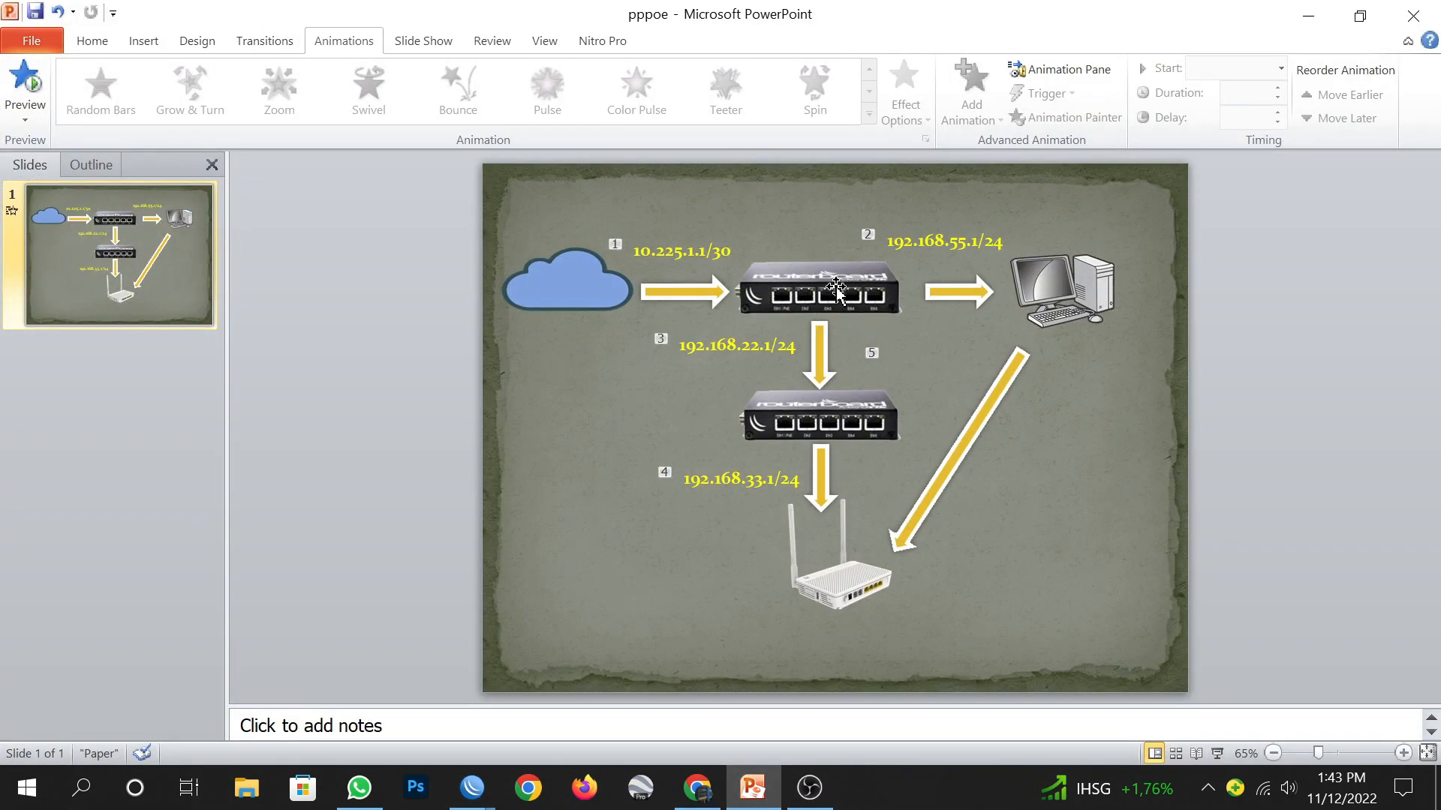
pyautogui.click(1307, 15)
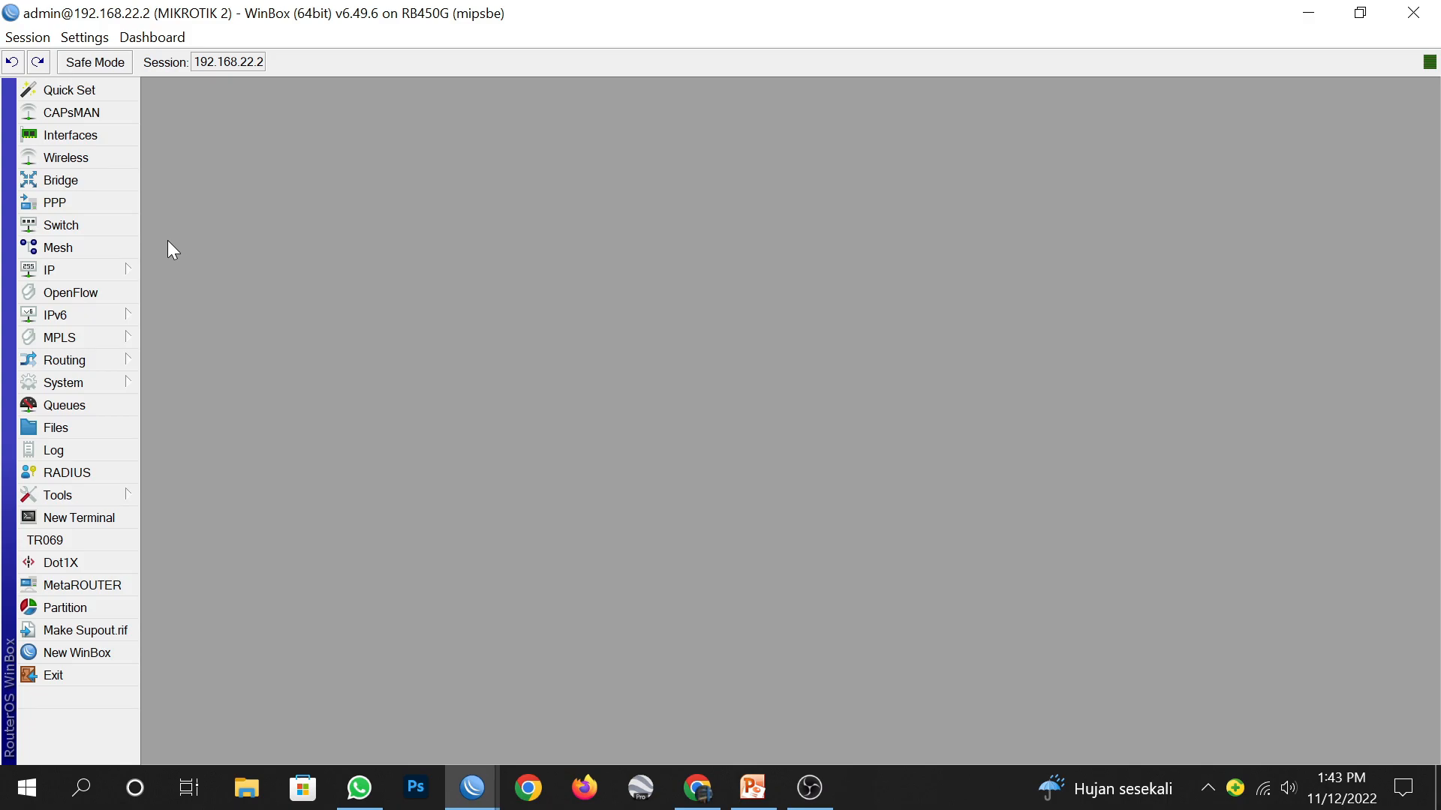
# Step: Examine all interfaces of MIKROTIK 2, checking VLAN-366-PPPOE, the source port ether1 and the distribution port ether2
pyautogui.click(108, 270)
pyautogui.click(105, 142)
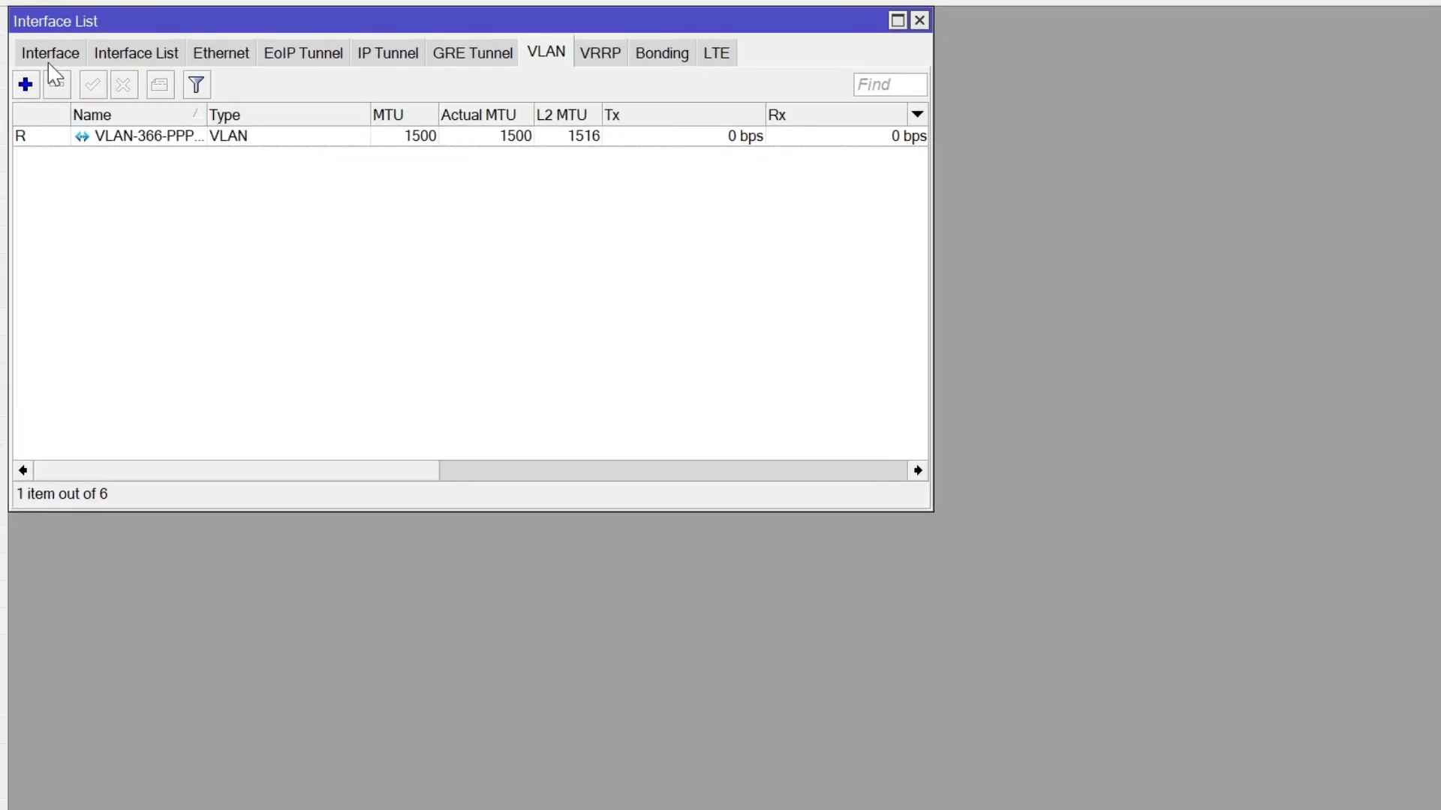
pyautogui.click(49, 59)
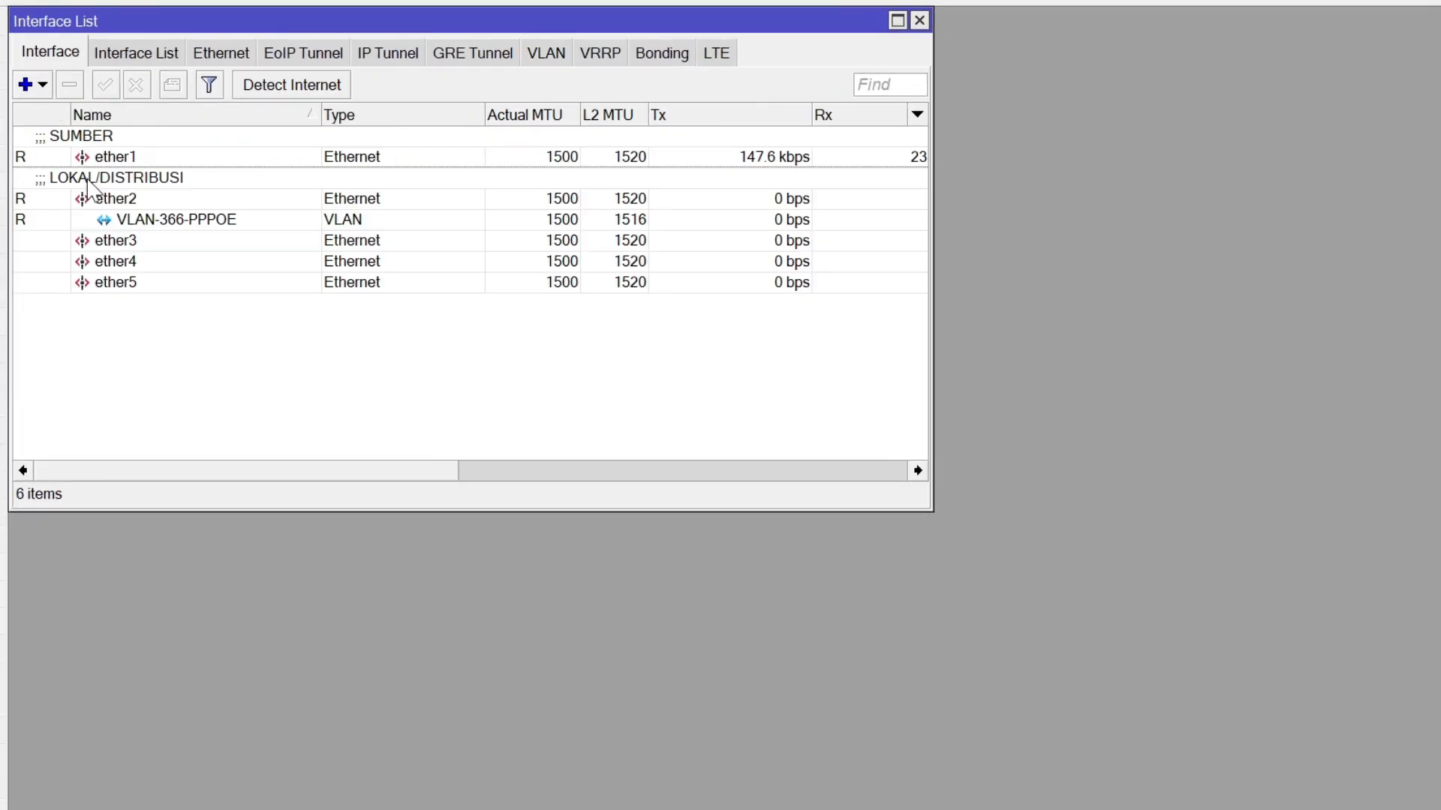
pyautogui.click(149, 218)
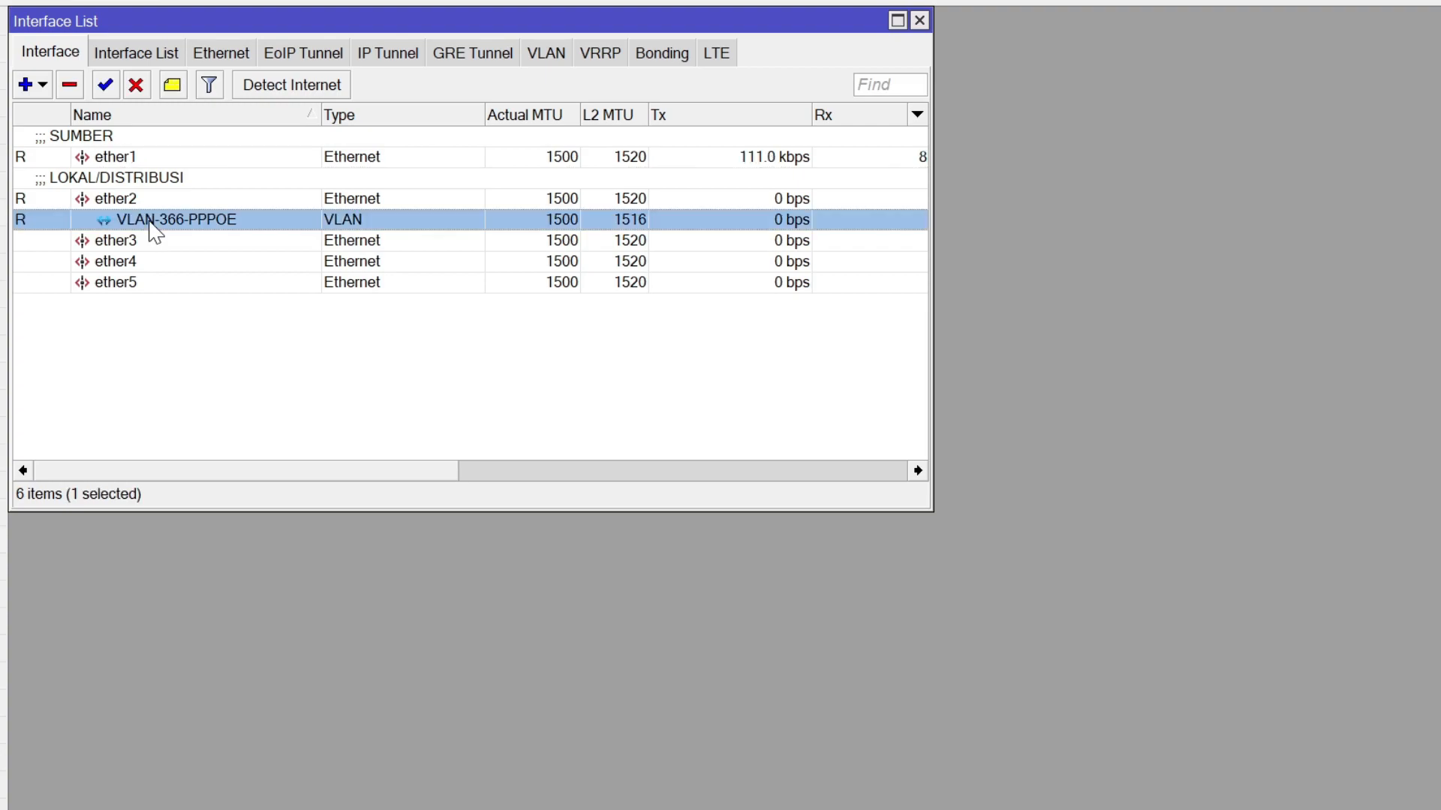
pyautogui.click(108, 134)
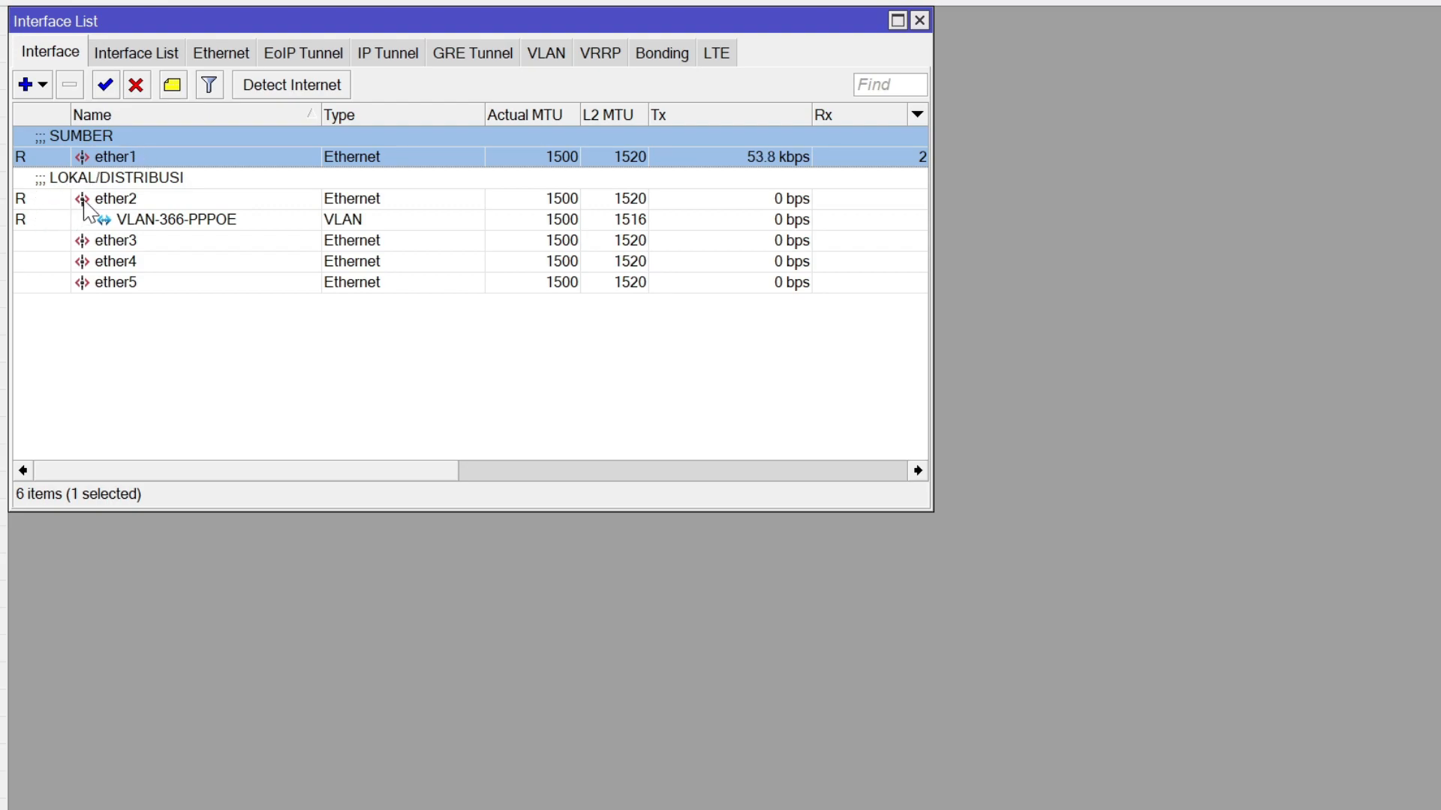
pyautogui.click(107, 199)
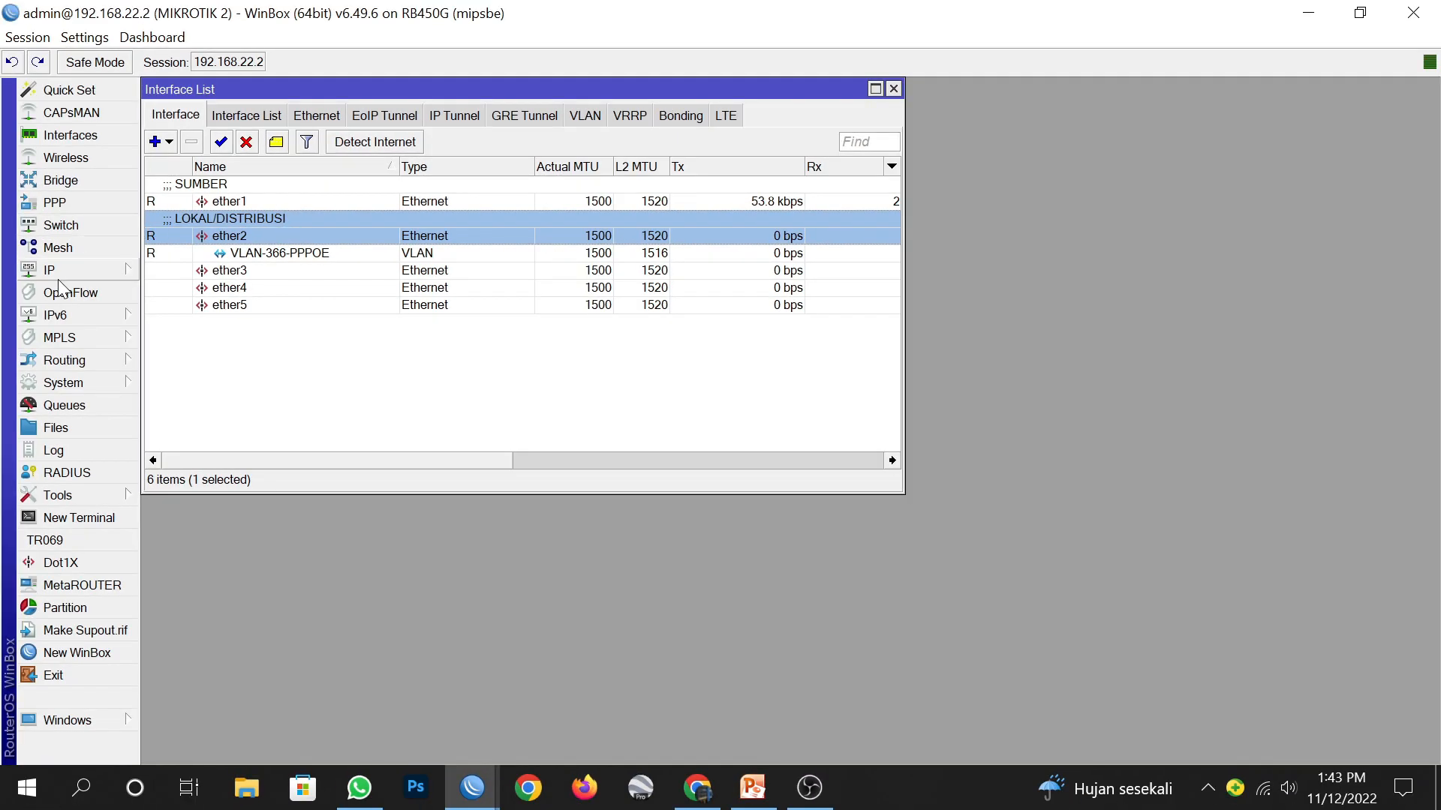
# Step: Review the IP addresses assigned to ether1 and ether2 on MIKROTIK 2, then close the address and interface lists
pyautogui.click(61, 264)
pyautogui.click(221, 232)
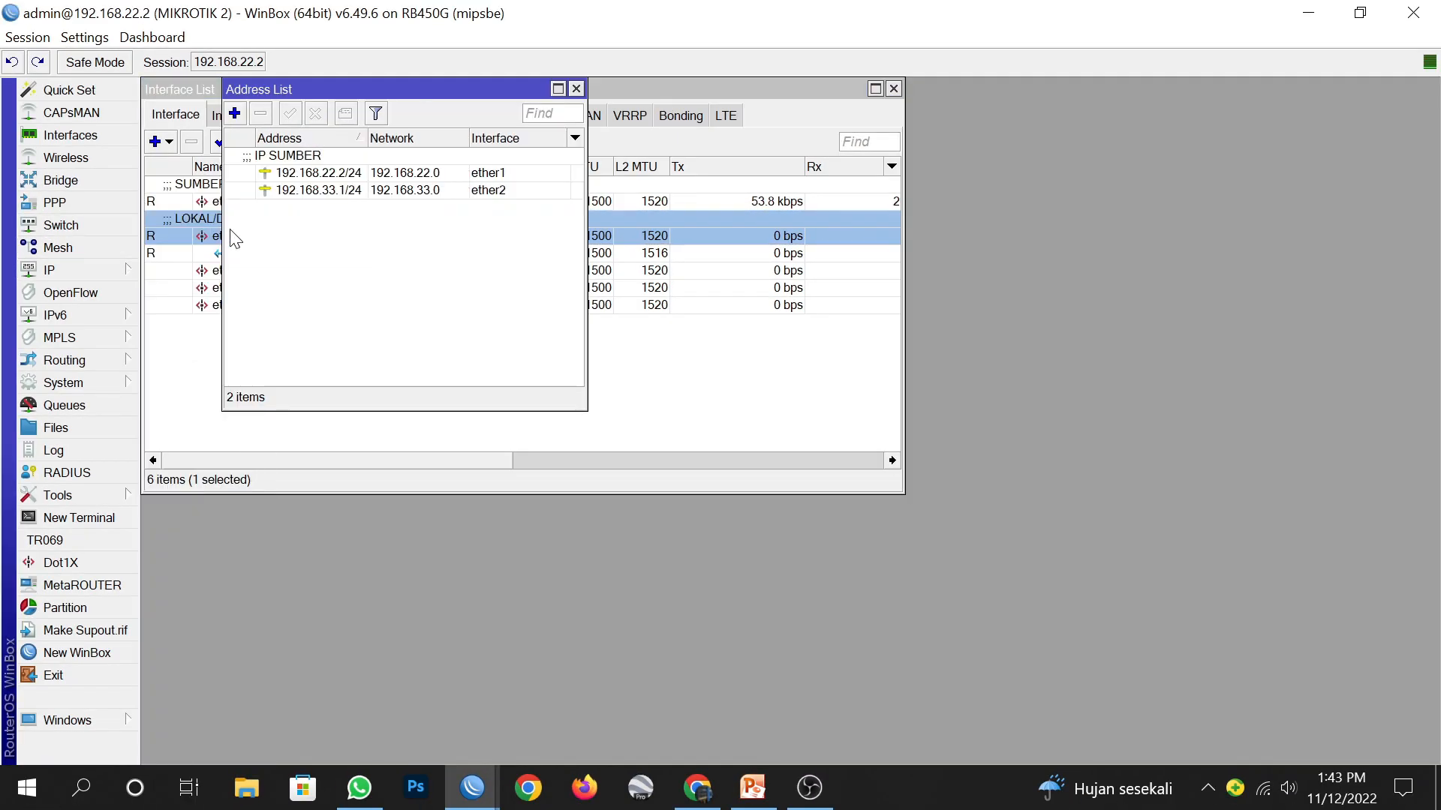
pyautogui.click(361, 174)
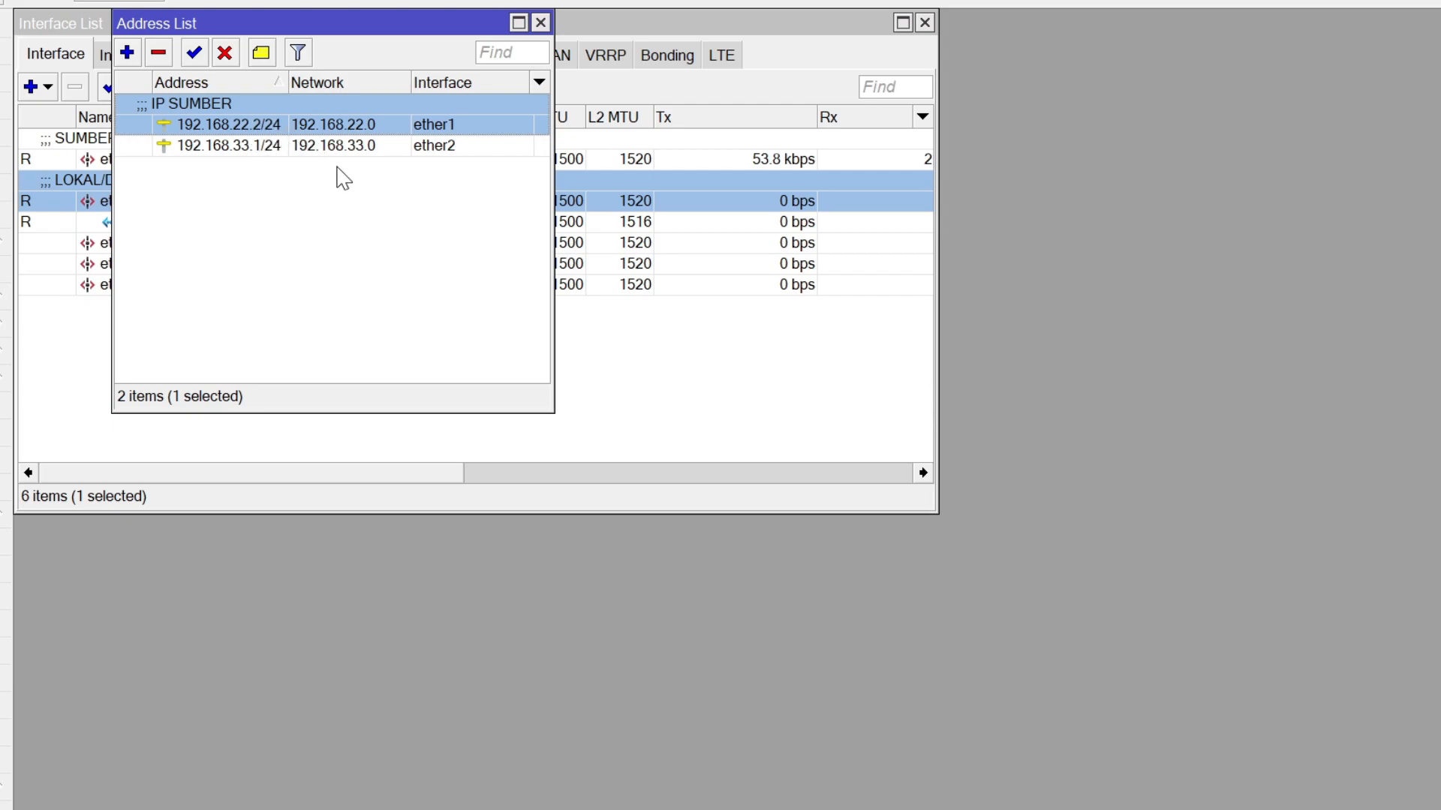
pyautogui.click(322, 145)
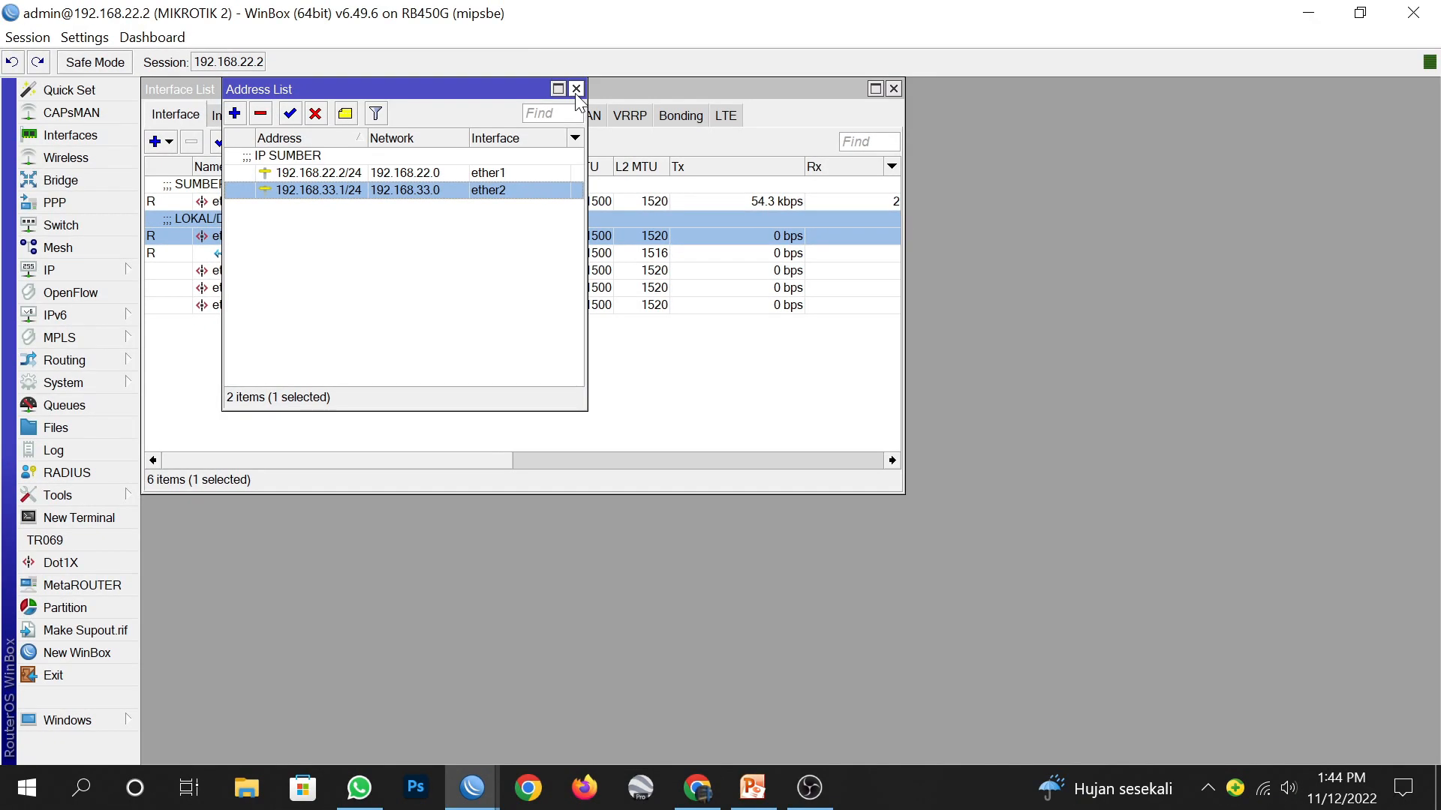
pyautogui.click(577, 90)
pyautogui.click(892, 89)
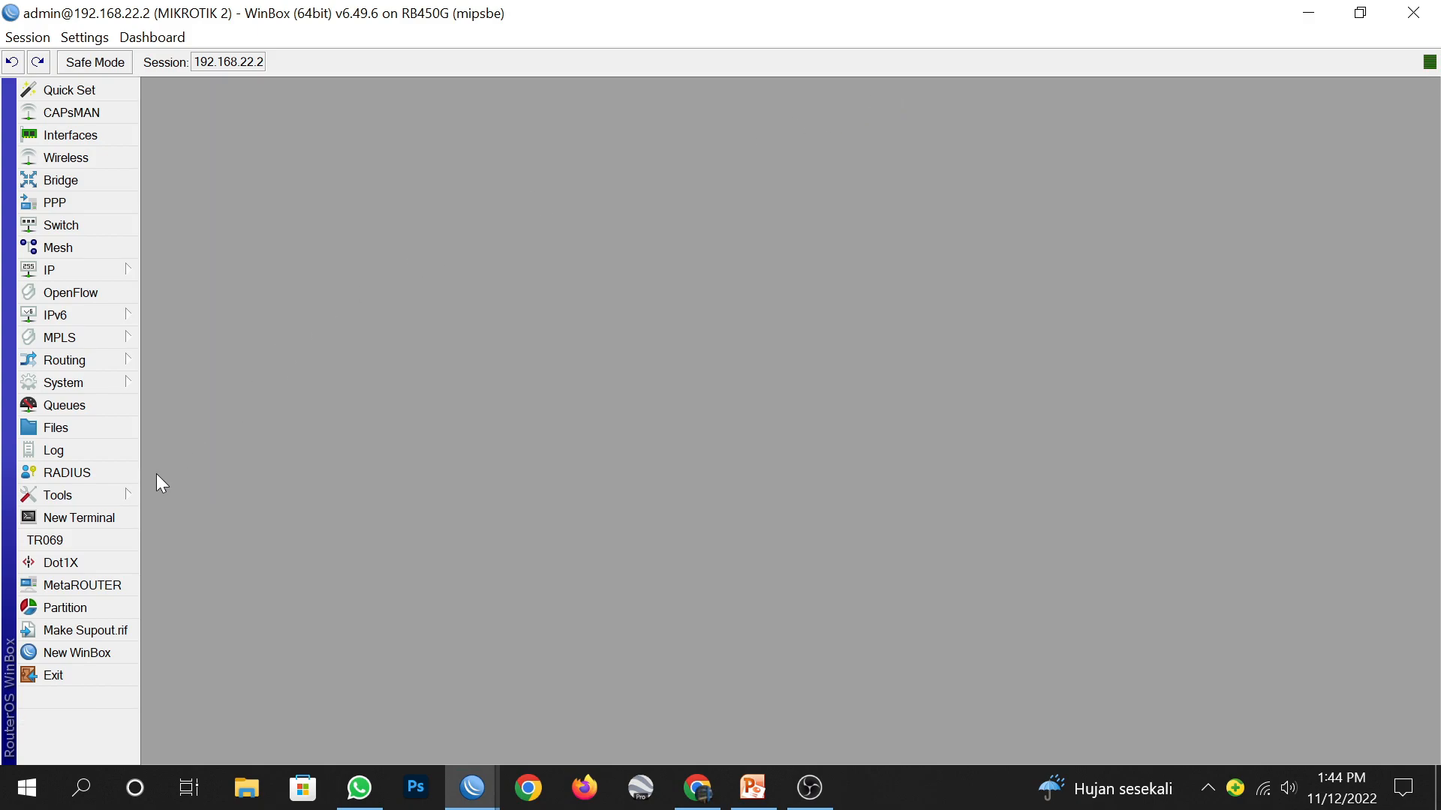
# Step: Ping 192.168.33.2 from a new terminal on MIKROTIK 2, checking the address list for the ether2 subnet
pyautogui.click(118, 520)
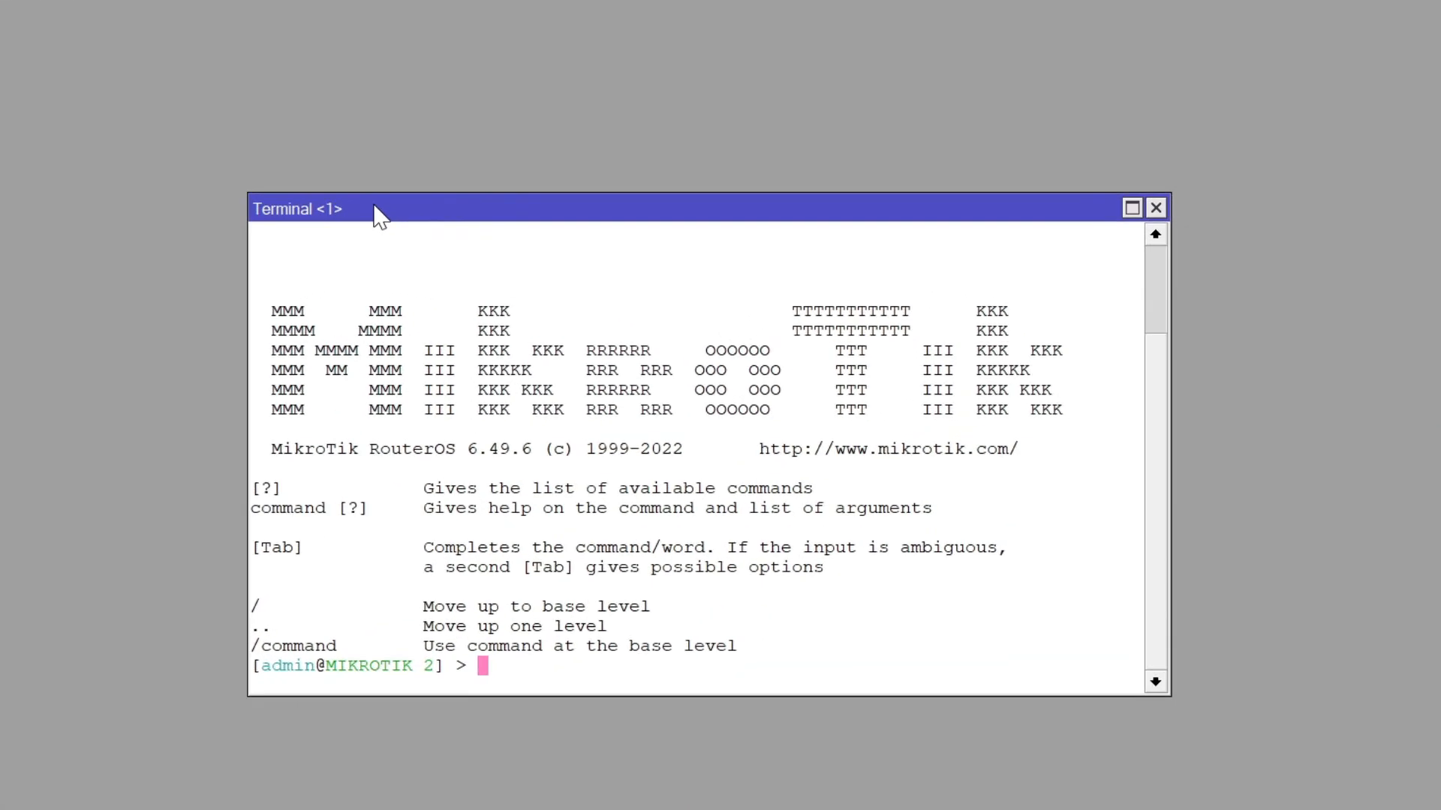
pyautogui.write('ping 192.168.')
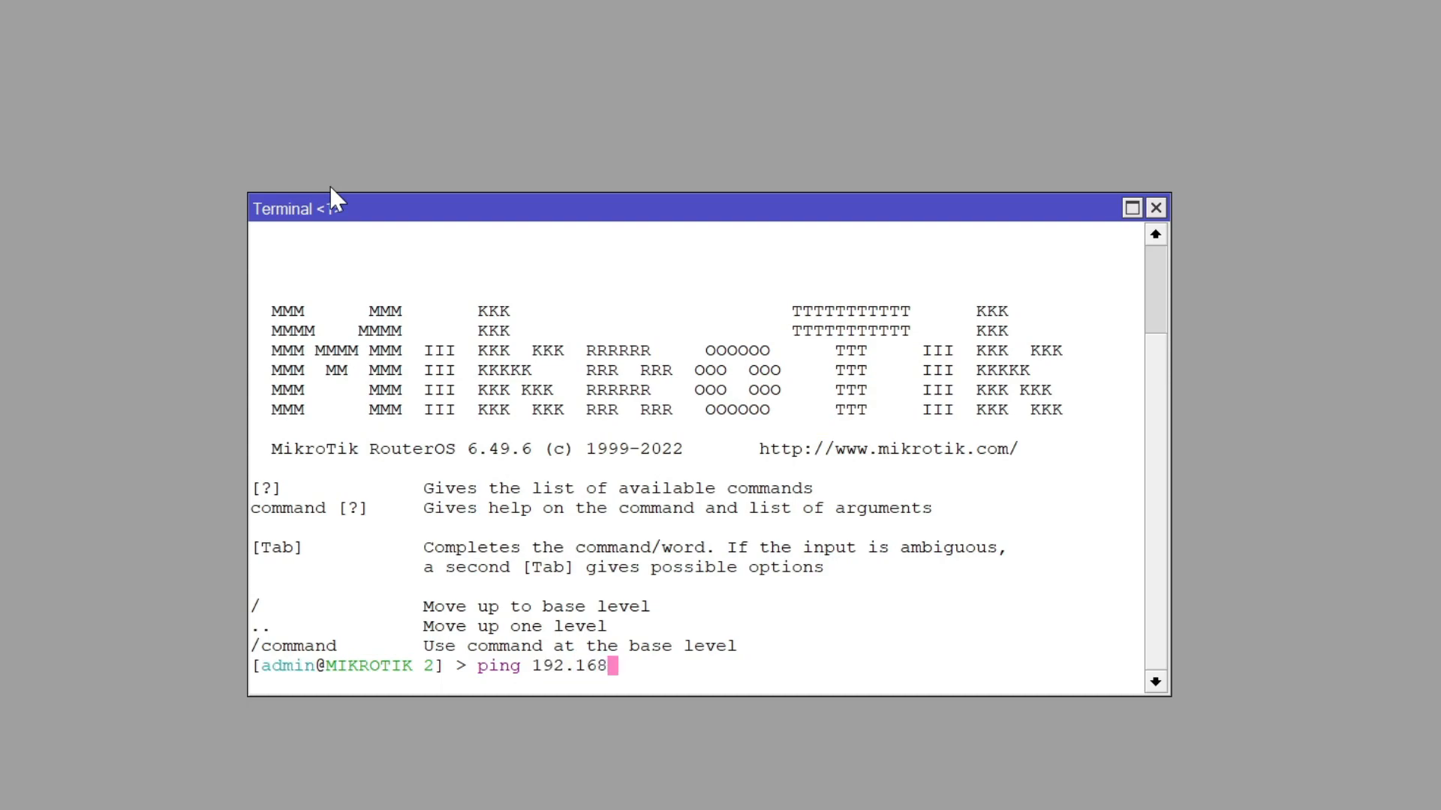
pyautogui.write('33')
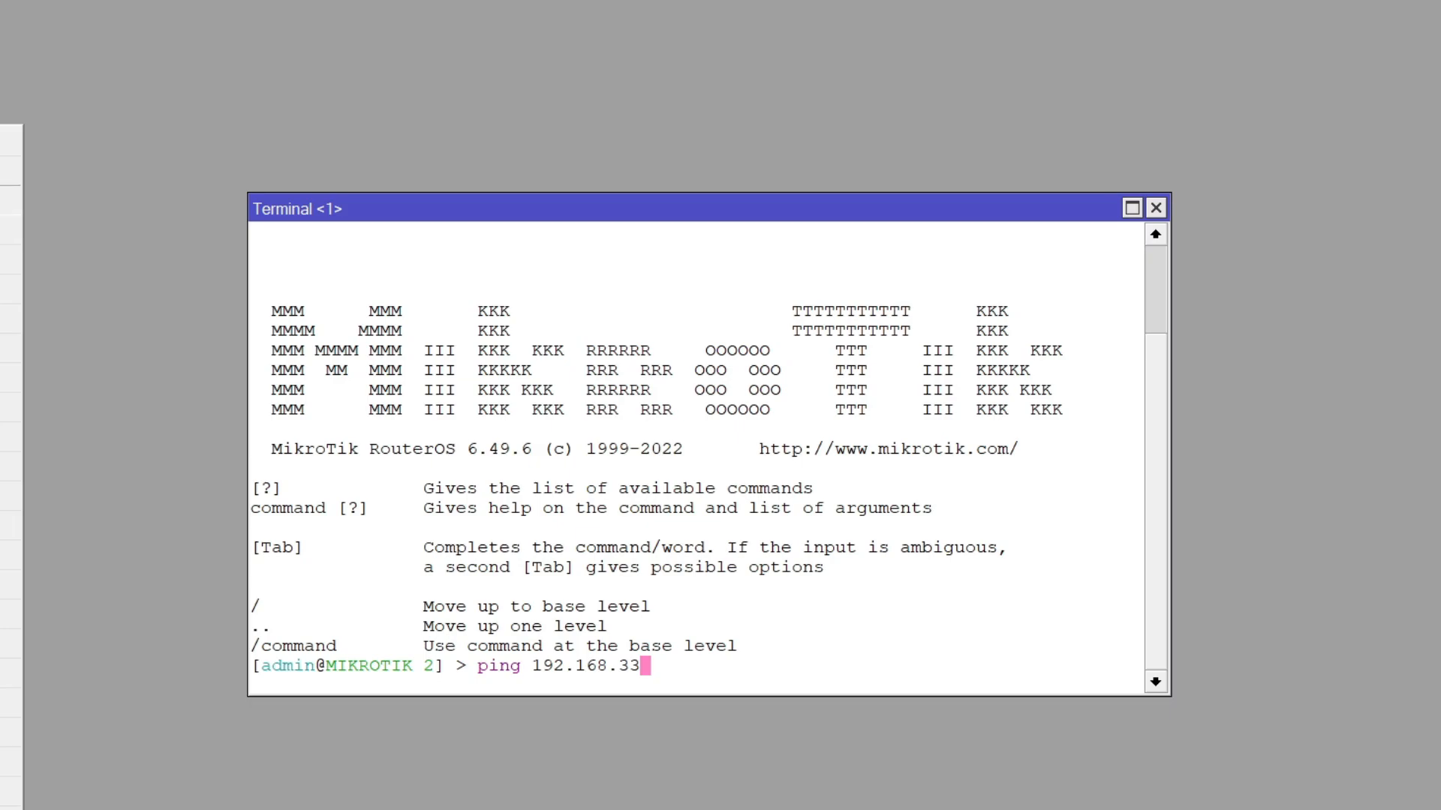
pyautogui.click(10, 200)
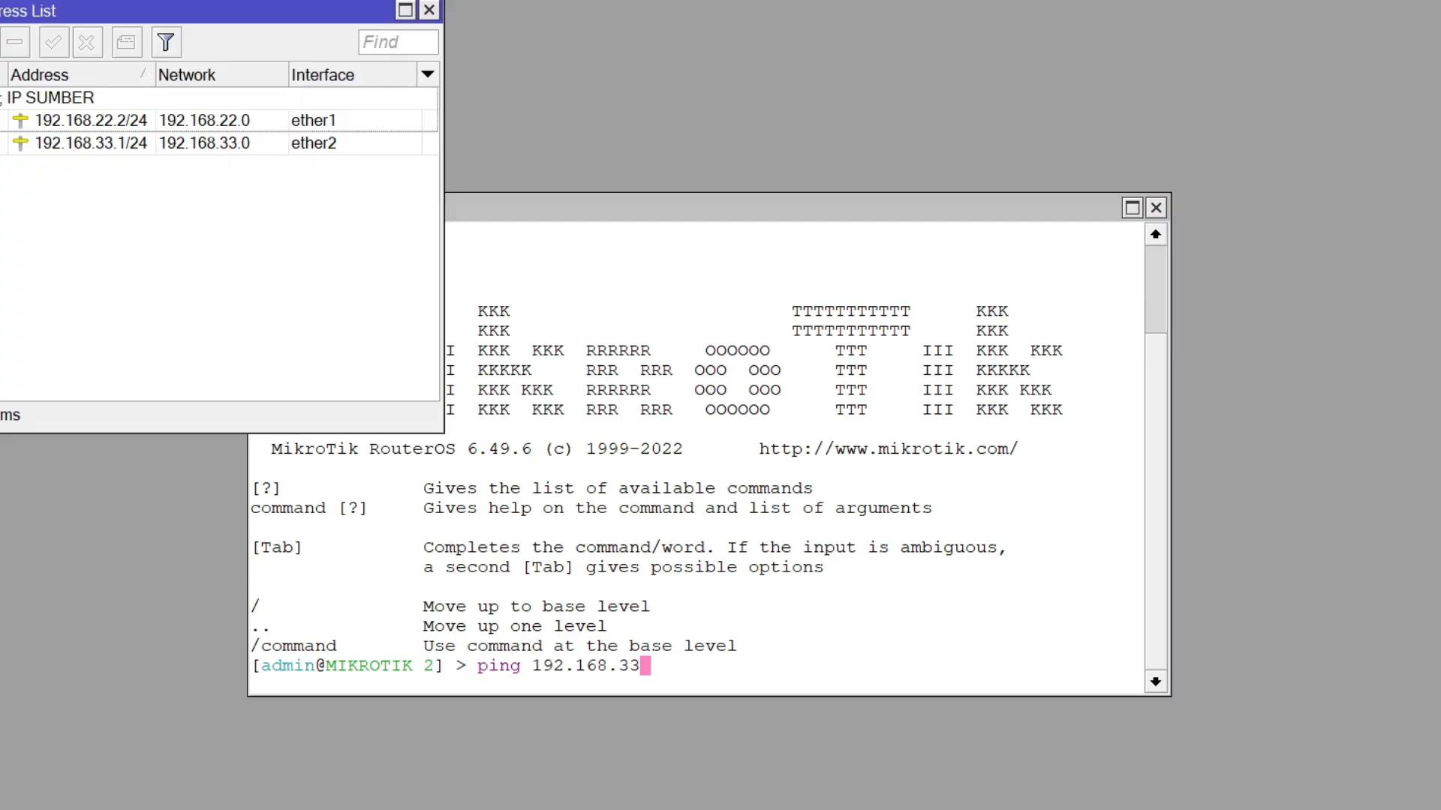
pyautogui.click(429, 11)
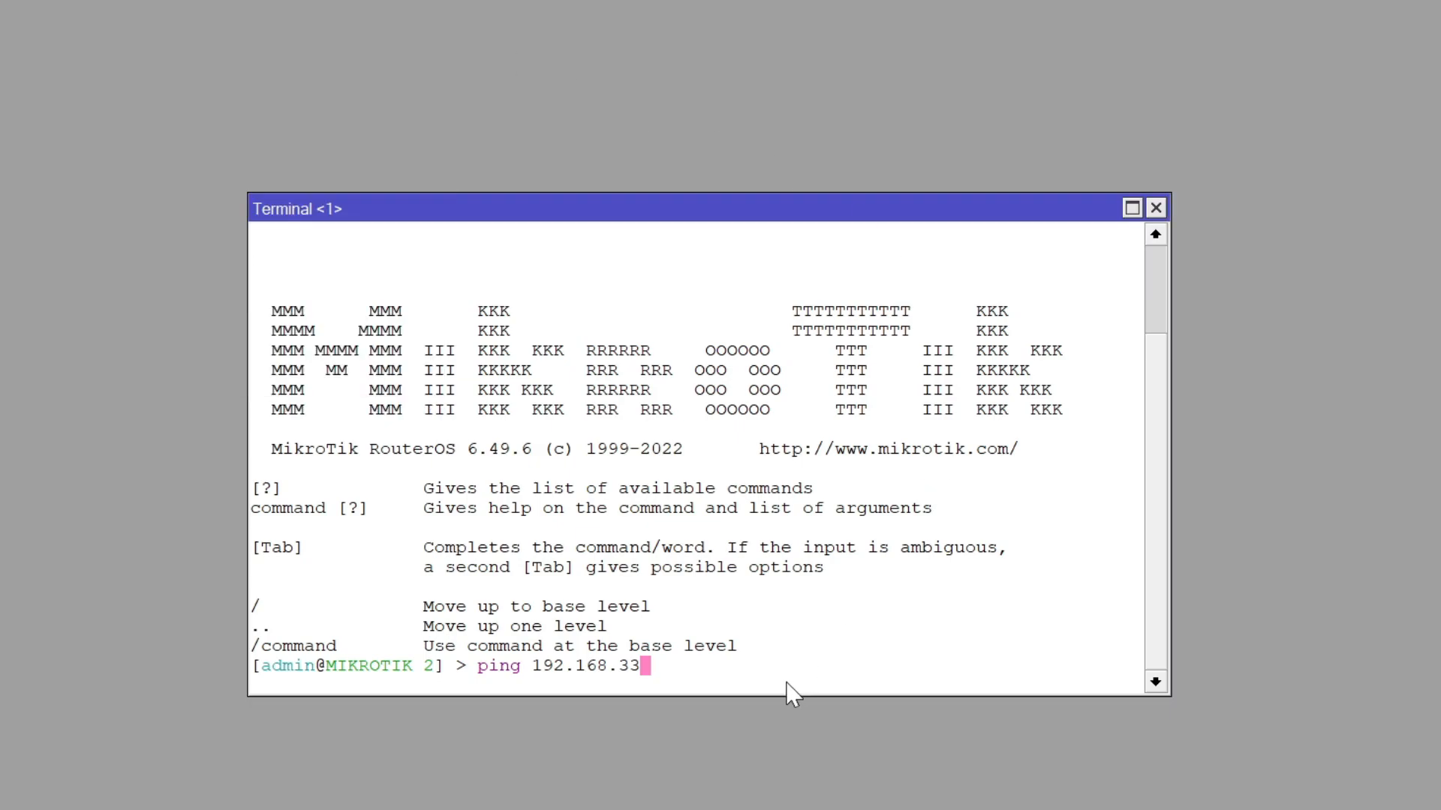
pyautogui.write('.2')
pyautogui.press('Return')
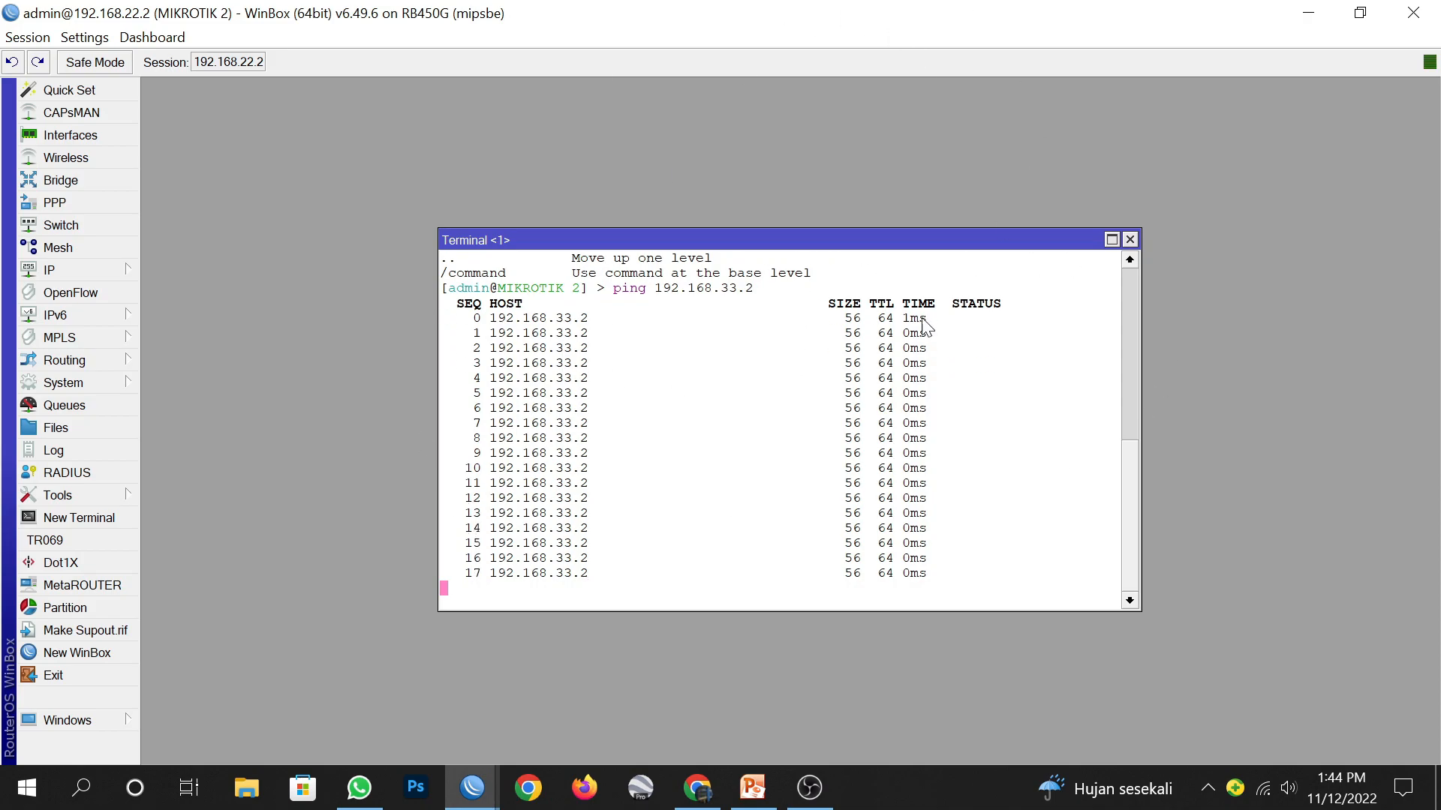
pyautogui.hotkey('ctrl', 'c')
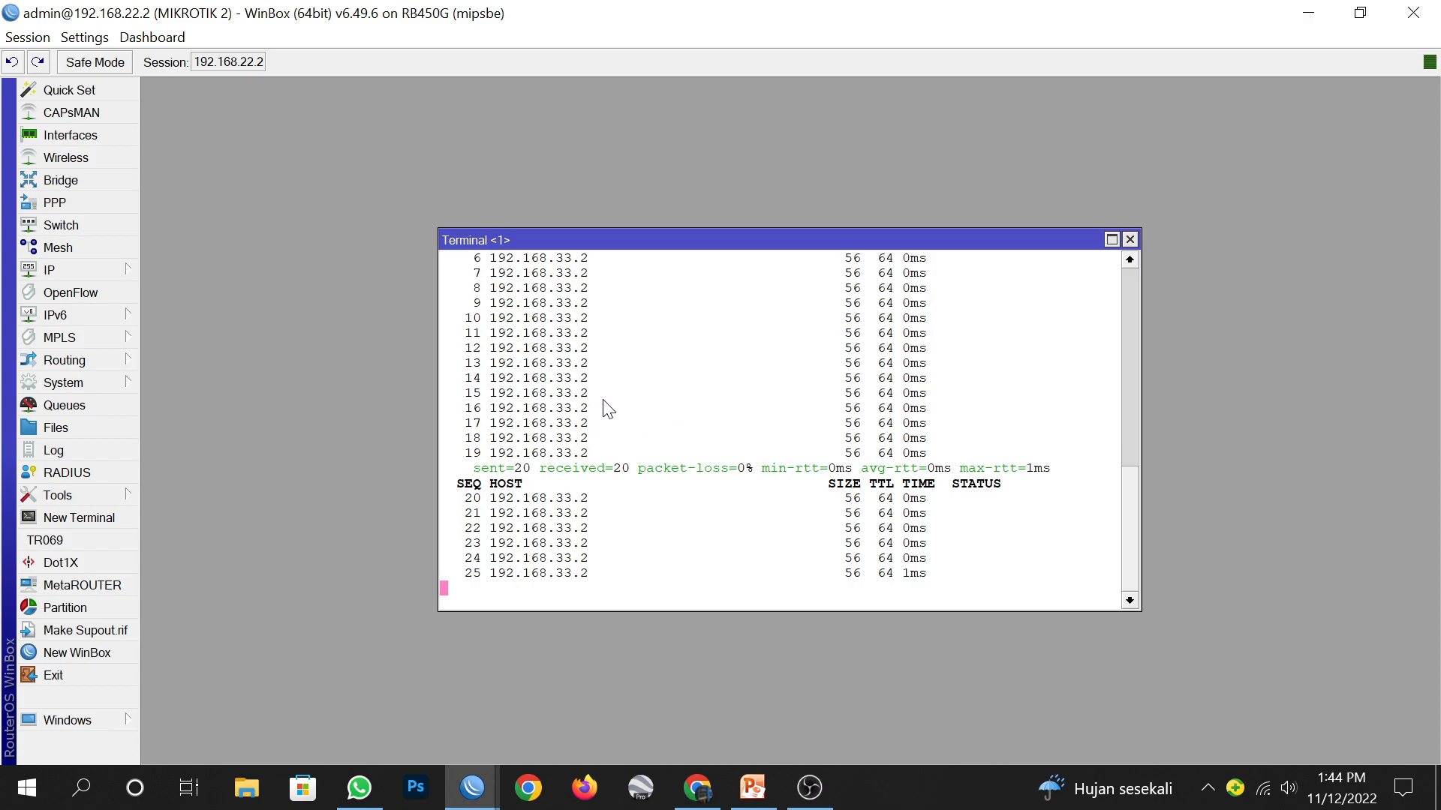
# Step: Ping 192.168.33.2 continuously with the -t option from a Windows Command Prompt on the PC, then minimize that window
pyautogui.press('super+r')
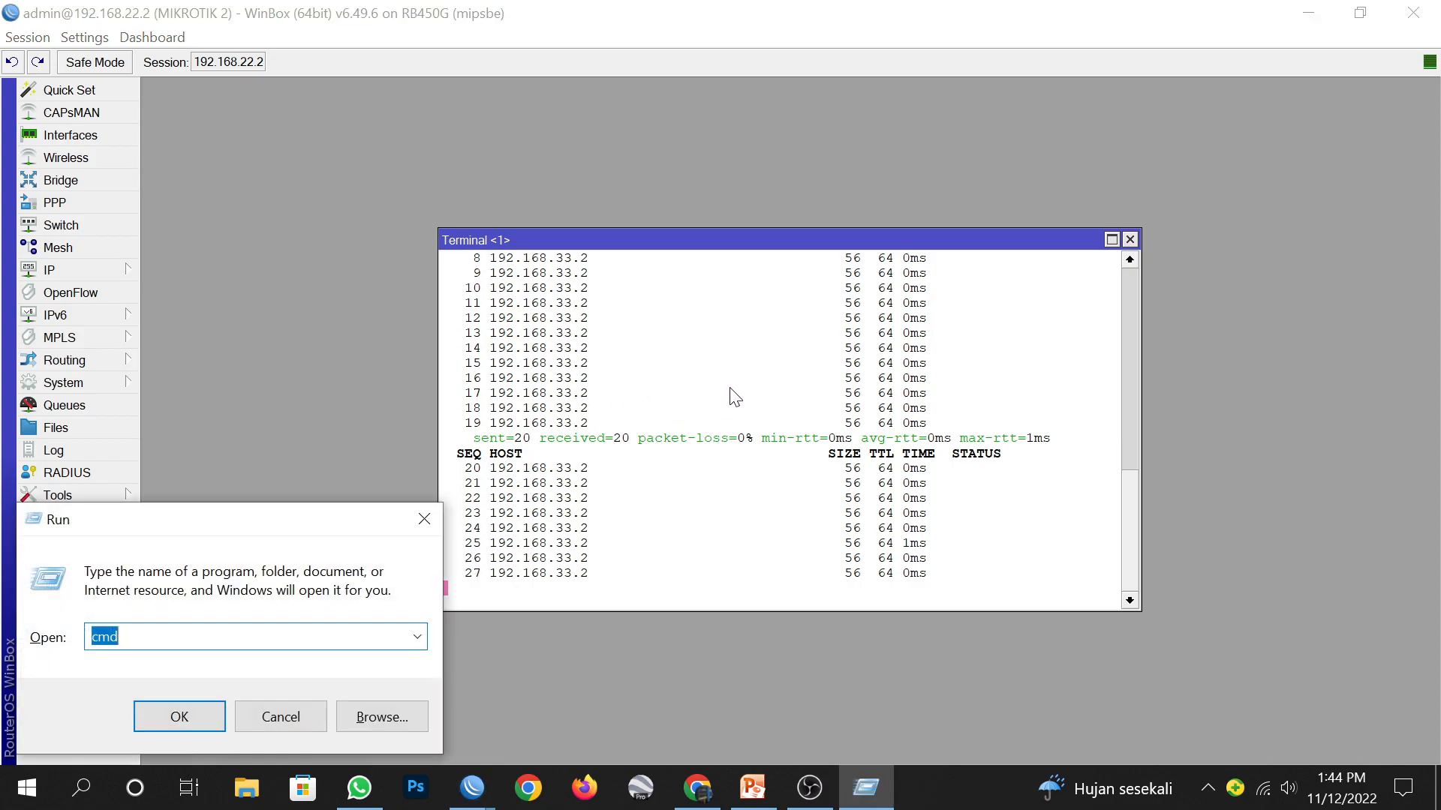
pyautogui.press('Return')
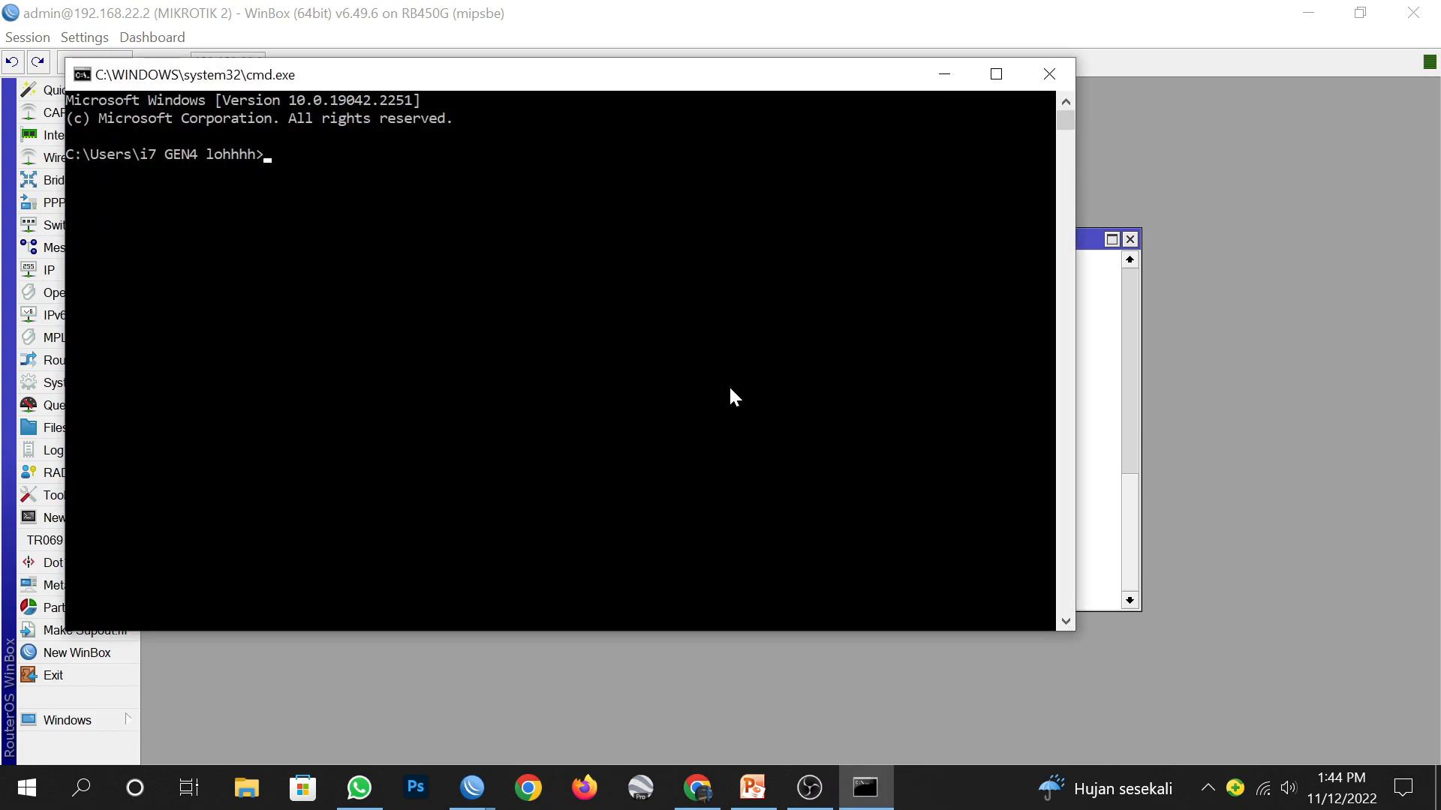
pyautogui.write('ping 192.168.33.2')
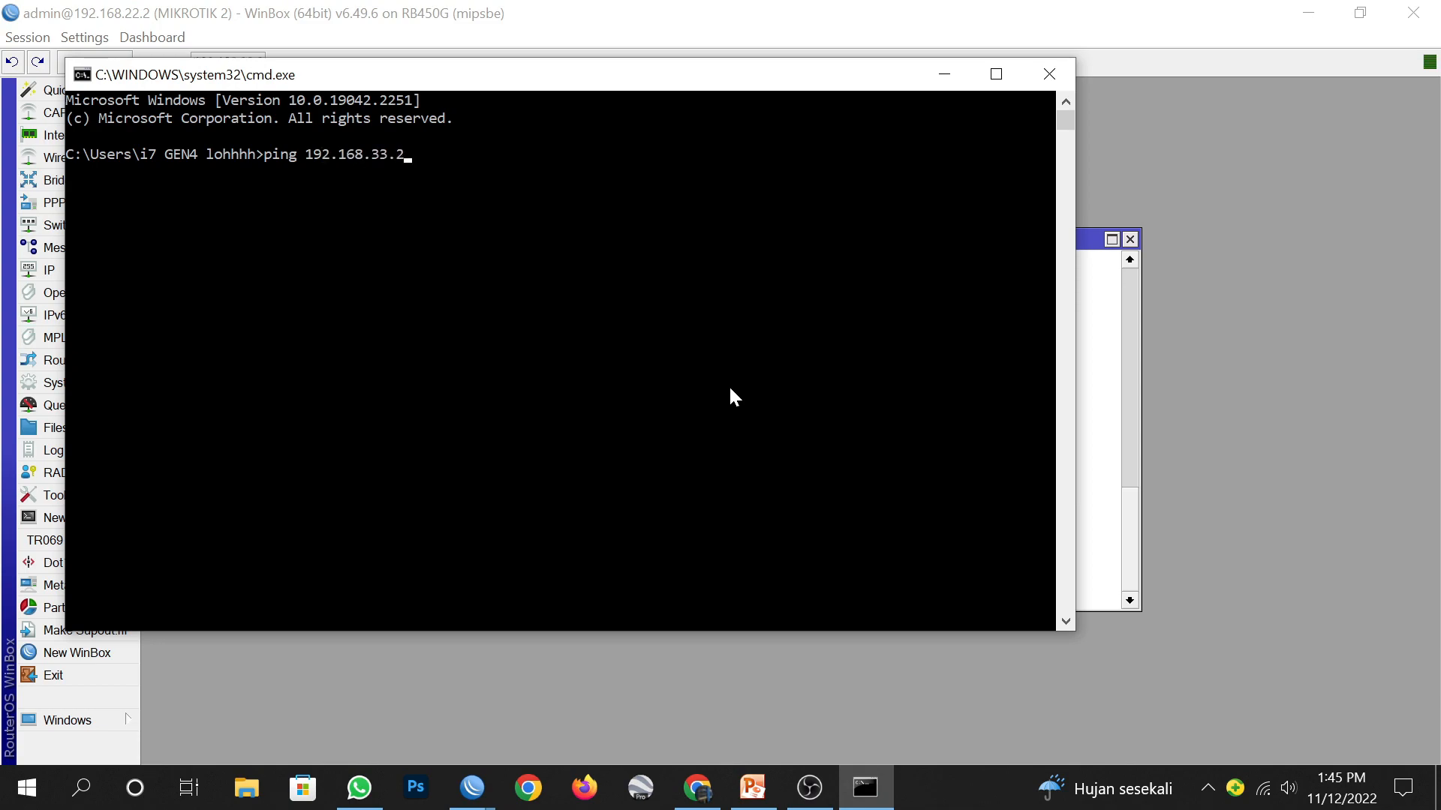
pyautogui.write(' -t')
pyautogui.press('Return')
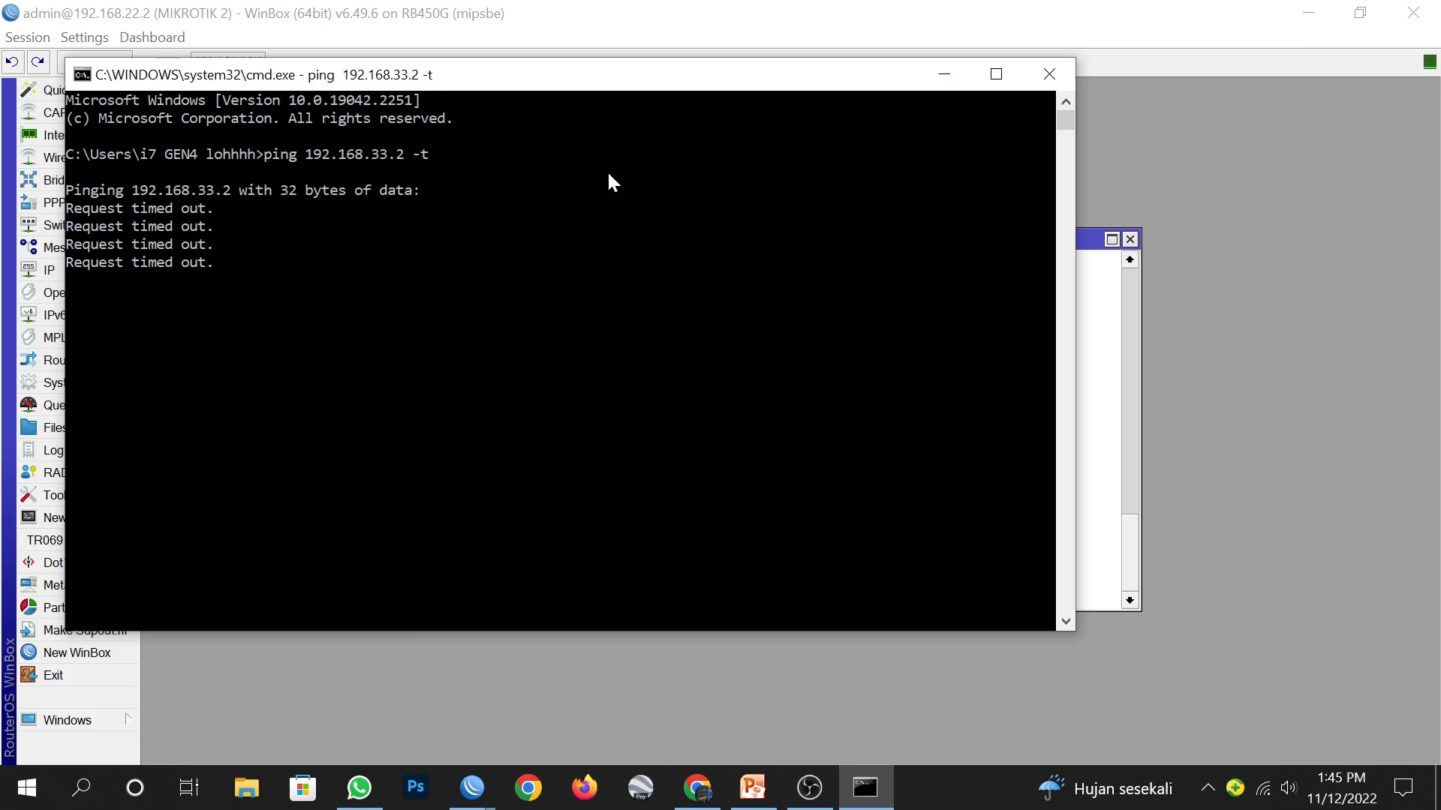
pyautogui.click(943, 75)
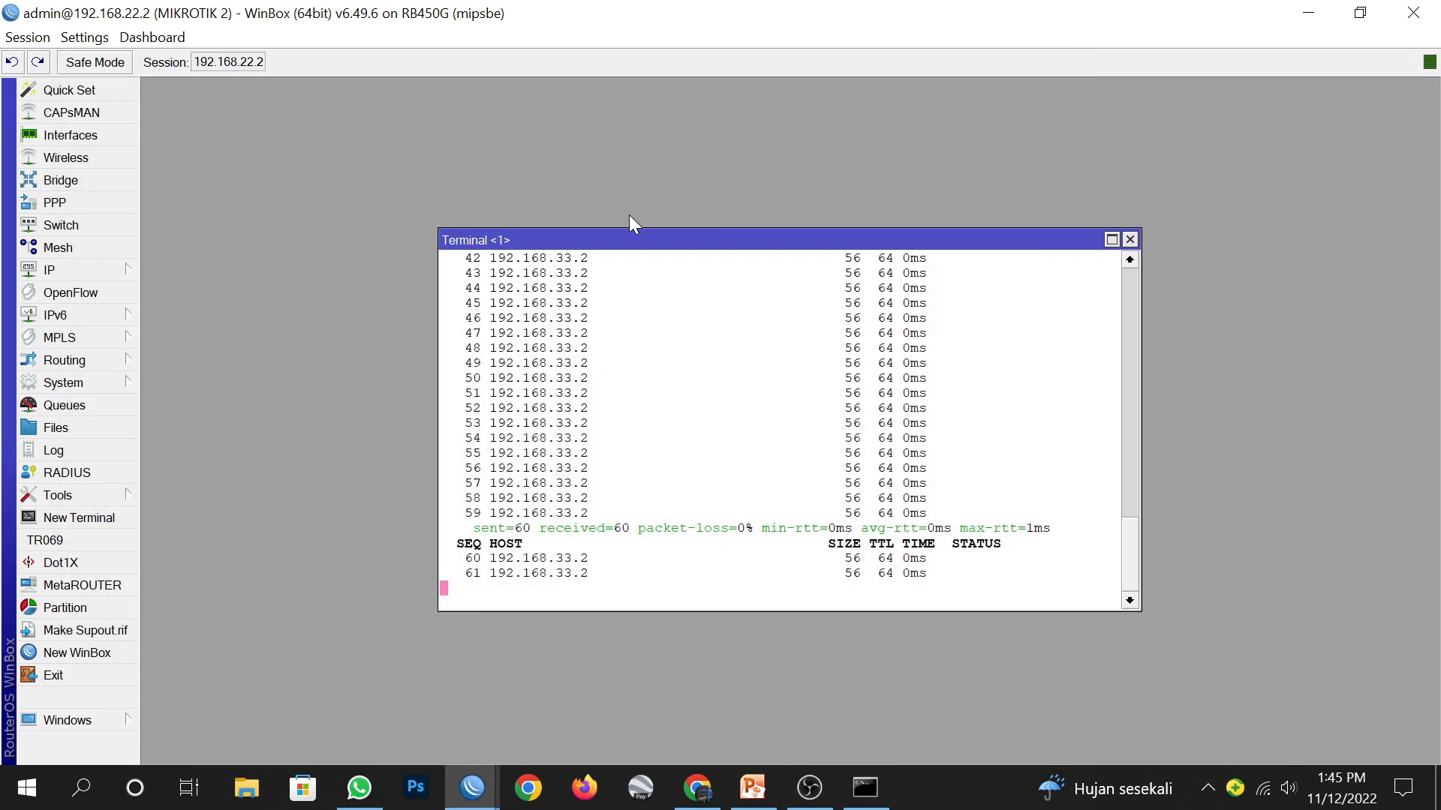
# Step: Close the MIKROTIK 2 terminal, switch to the RO WIFI CARINGIN session and close its interface list
pyautogui.click(1130, 240)
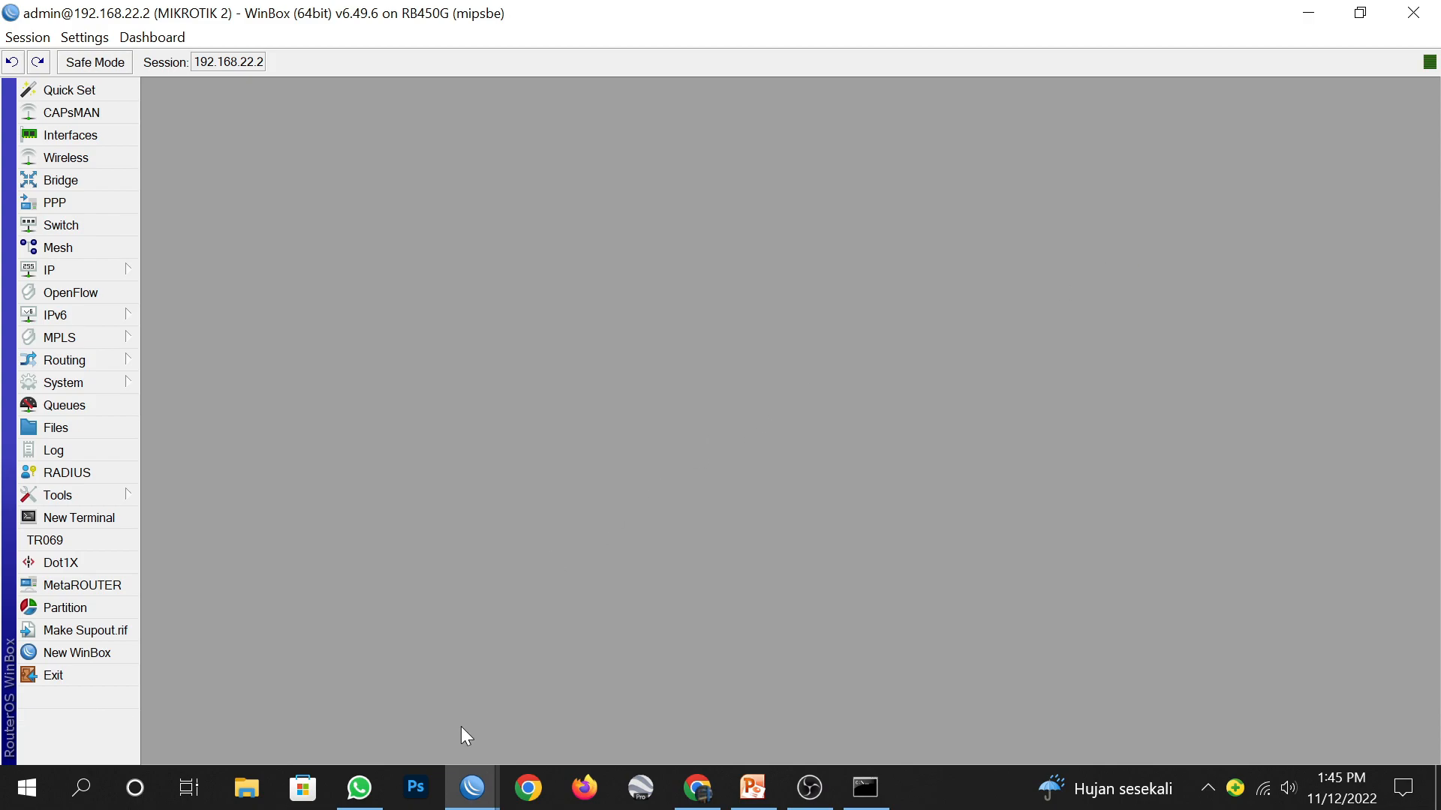
pyautogui.moveTo(460, 801)
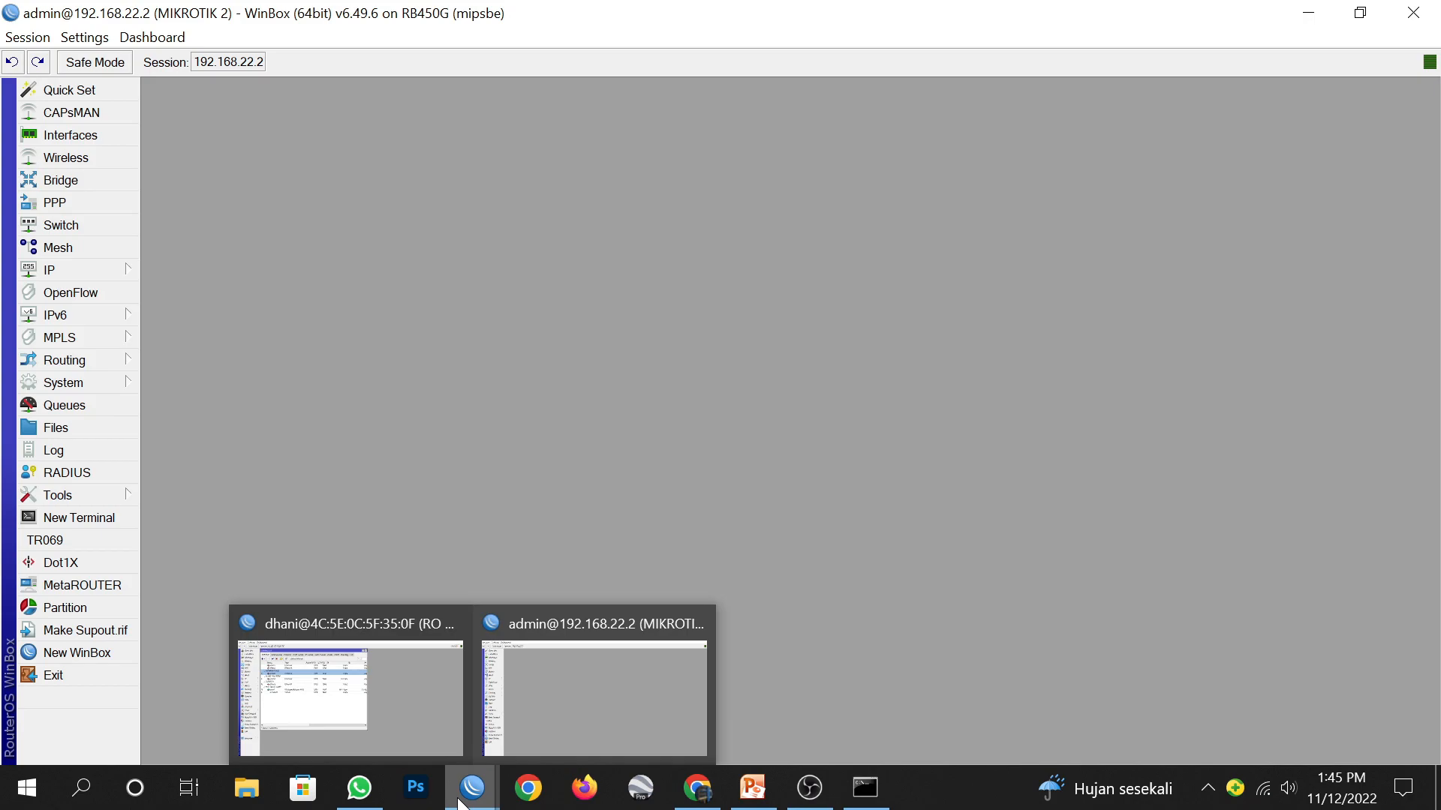
pyautogui.click(380, 684)
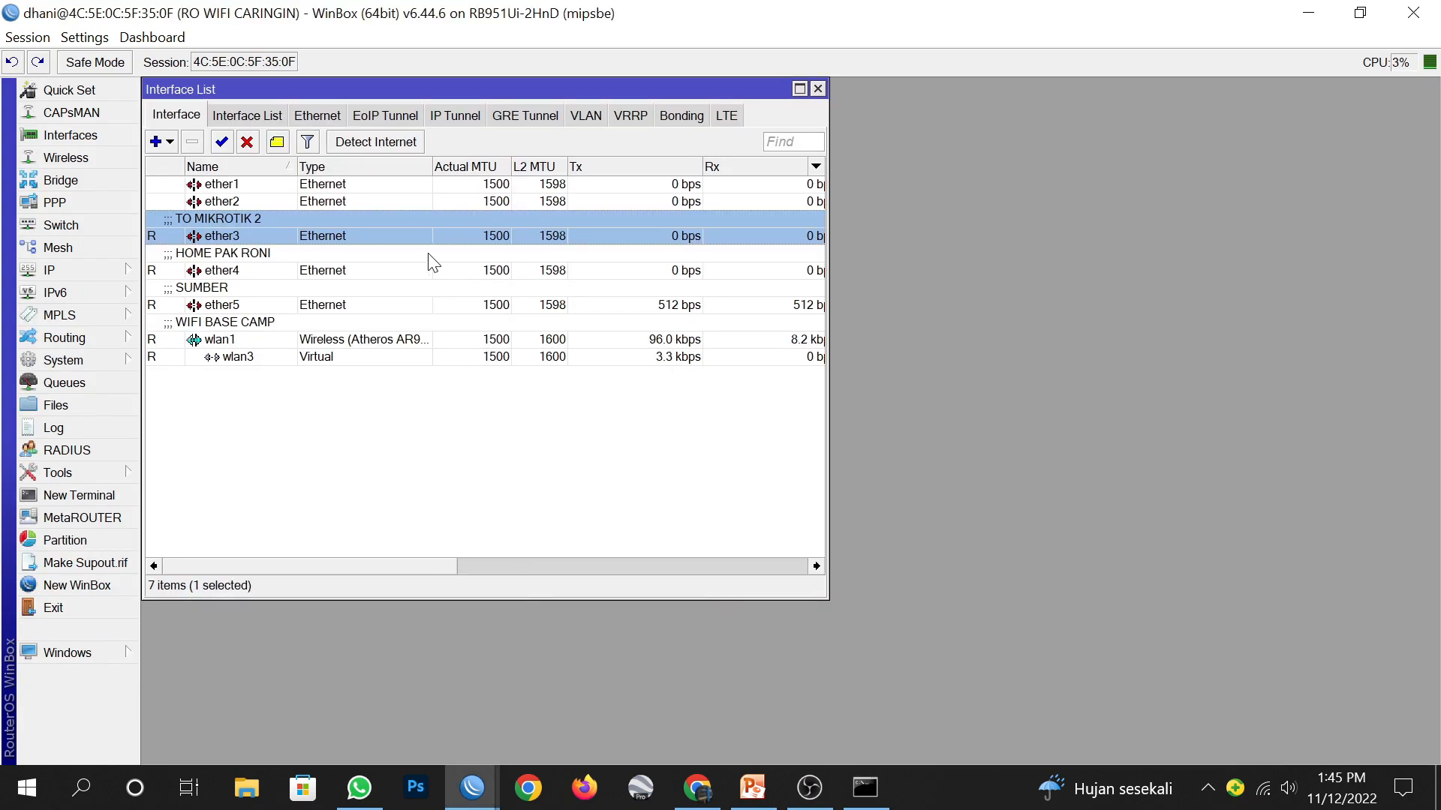
pyautogui.click(818, 89)
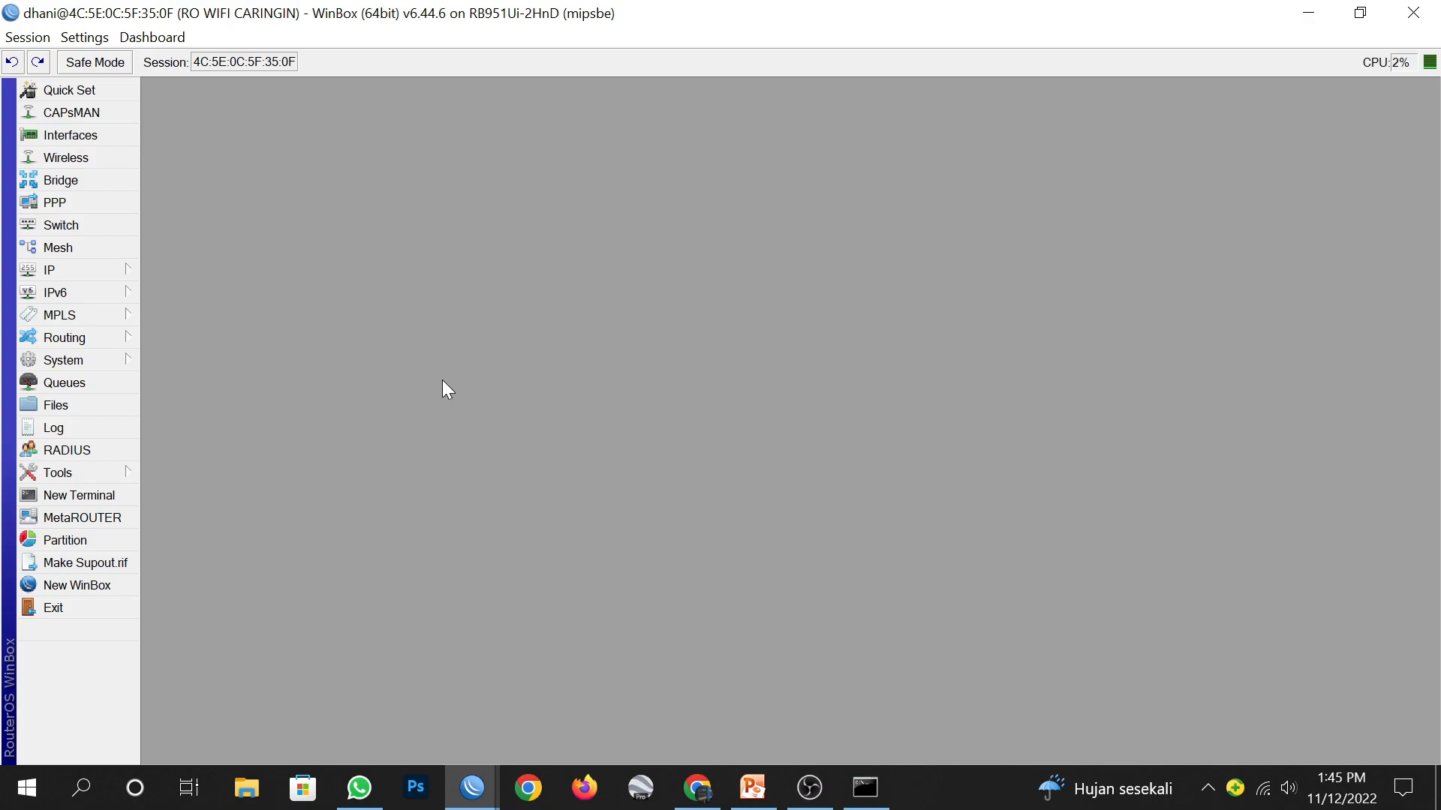
# Step: Ping 192.168.33.2 from a new terminal on RO WIFI CARINGIN, then close the terminal
pyautogui.click(120, 495)
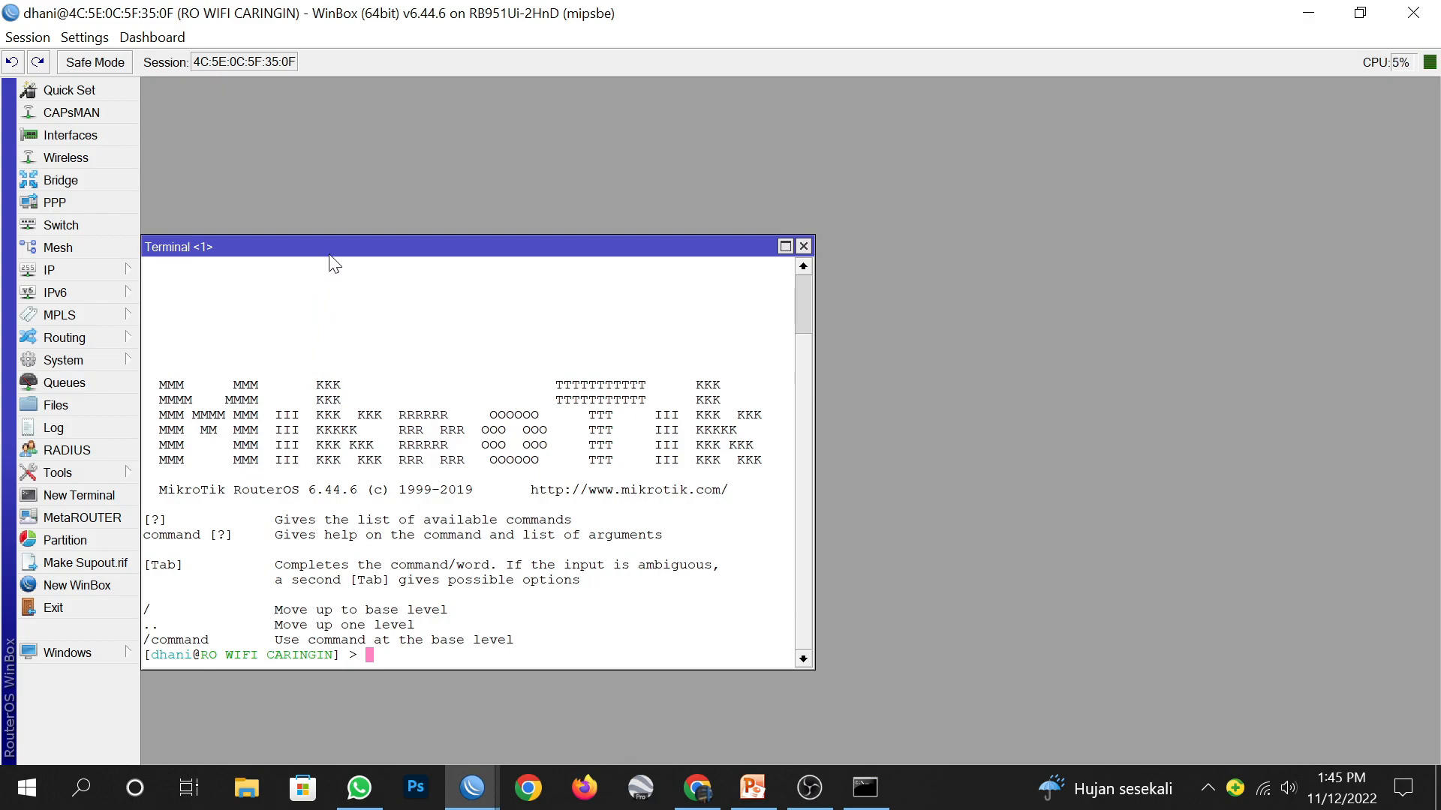
pyautogui.moveTo(330, 248); pyautogui.dragTo(620, 112)
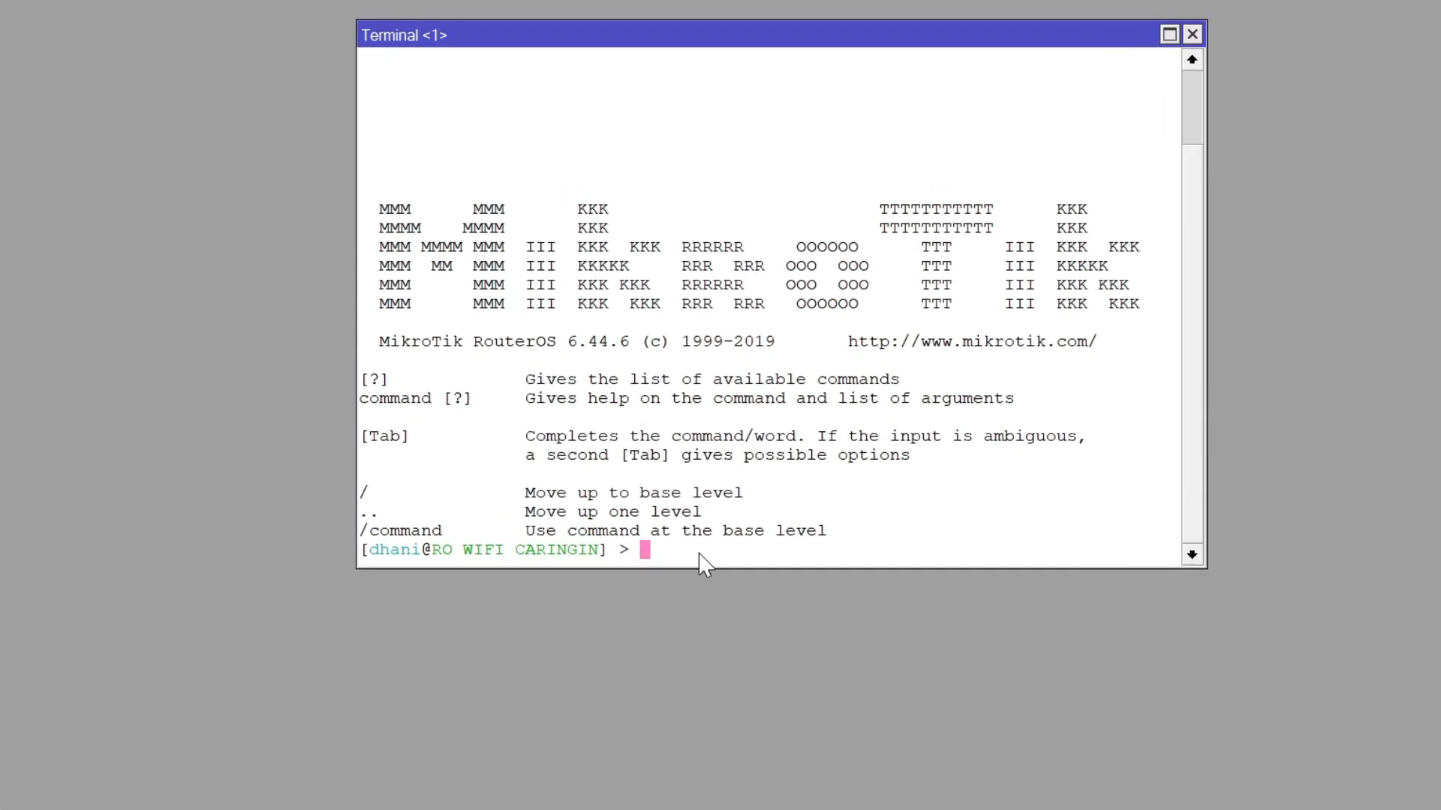
pyautogui.write('ping 192.168.33')
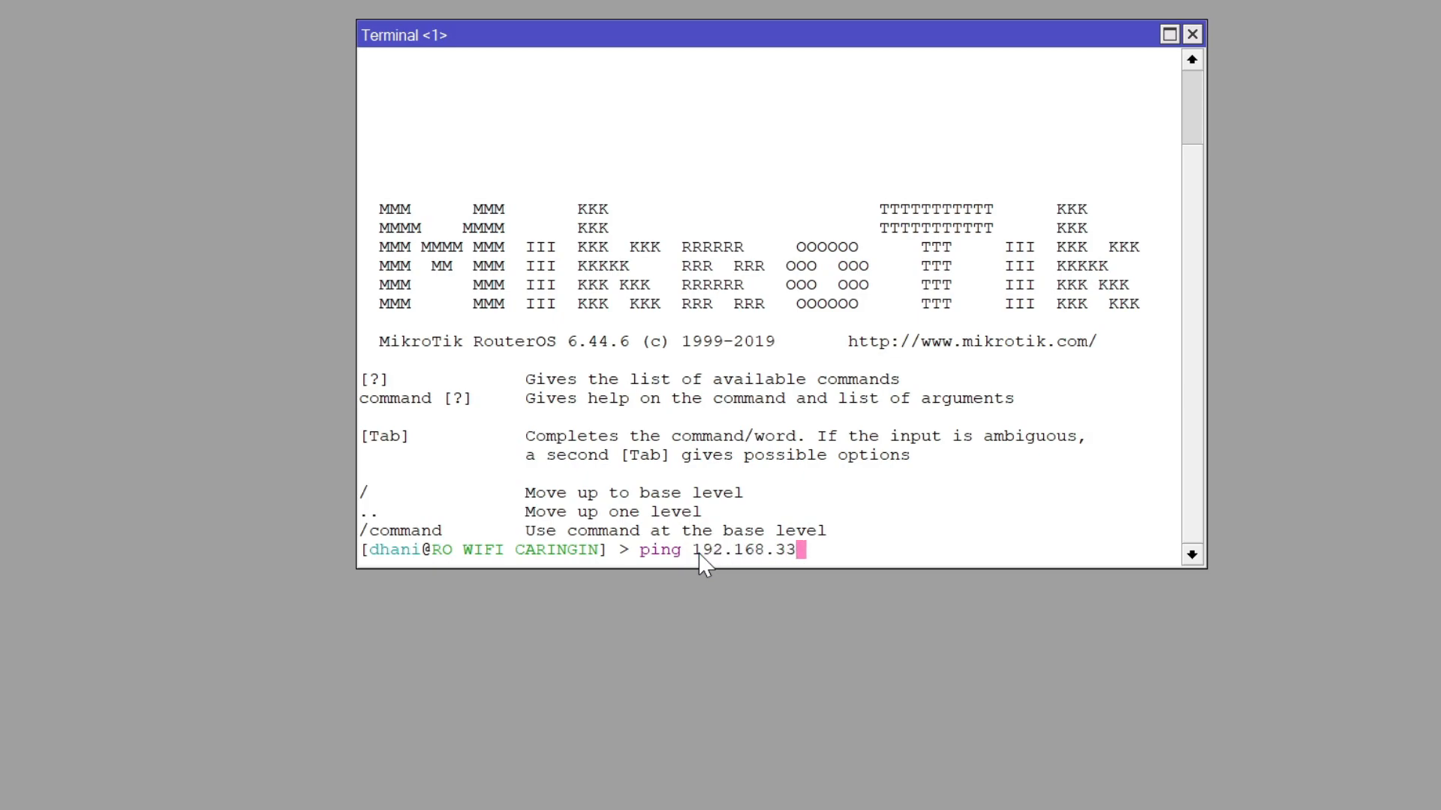
pyautogui.write('.2')
pyautogui.press('Return')
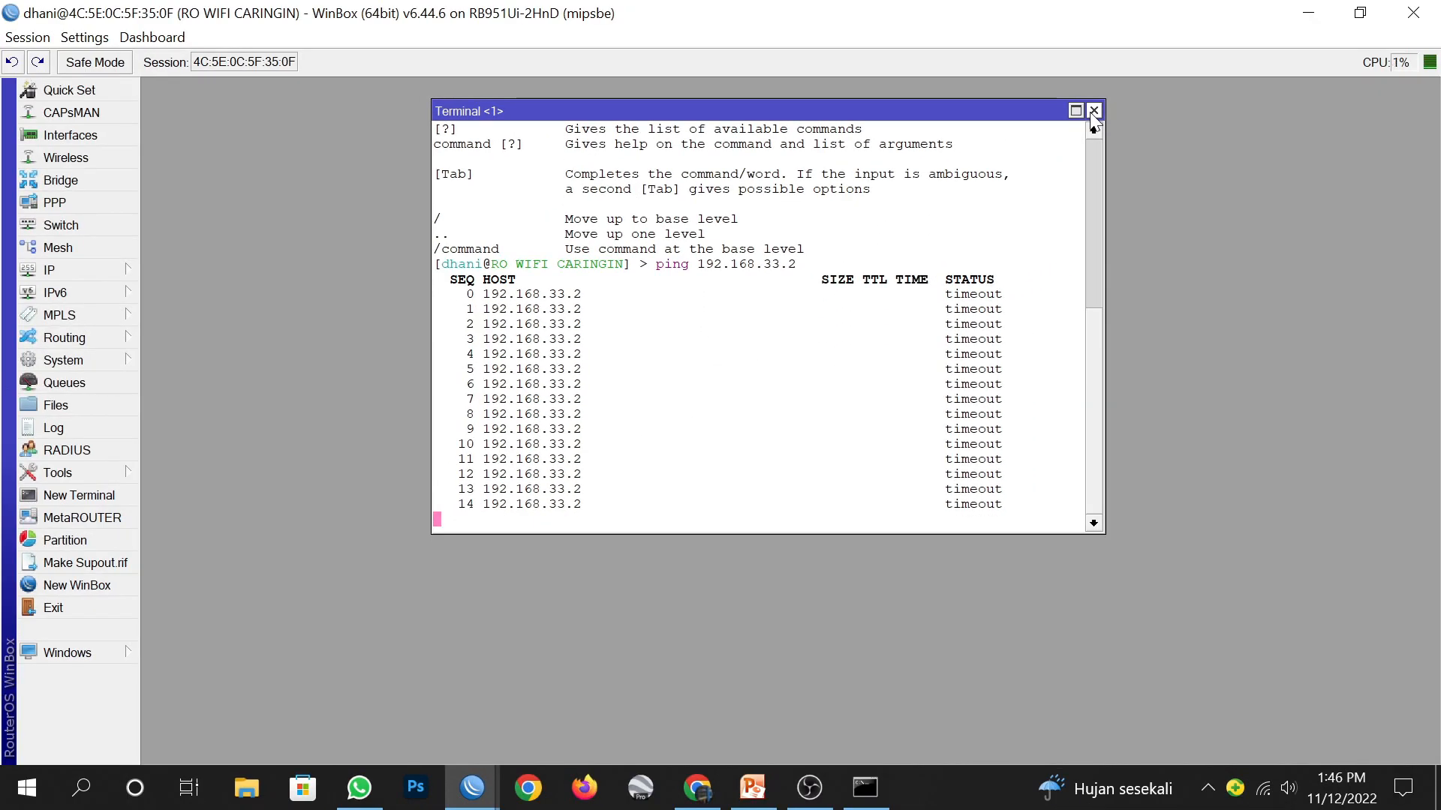
pyautogui.click(1092, 113)
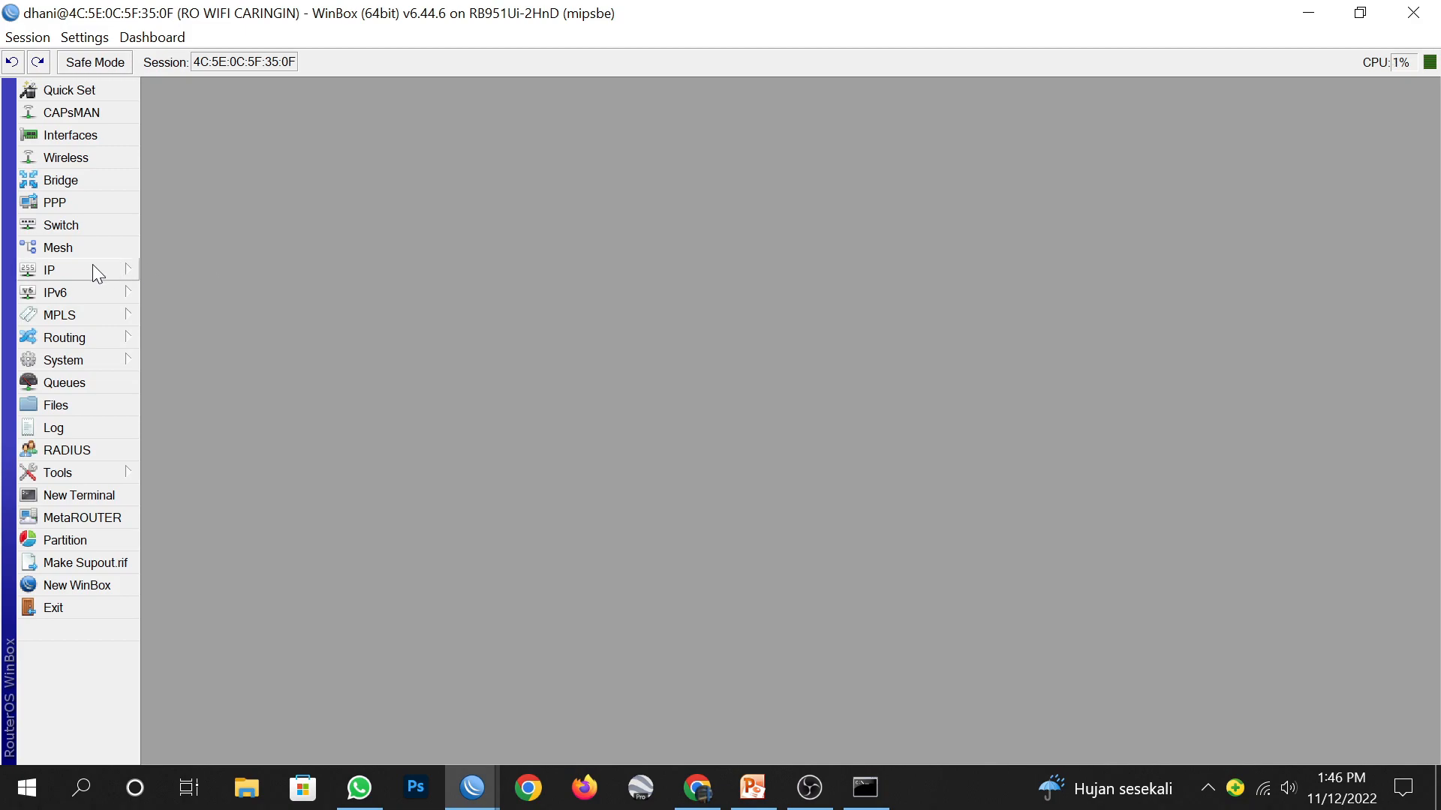
# Step: Start a new route on RO WIFI CARINGIN with destination address 192.168.33.0/24 and activate its gateway entry
pyautogui.moveTo(92, 271)
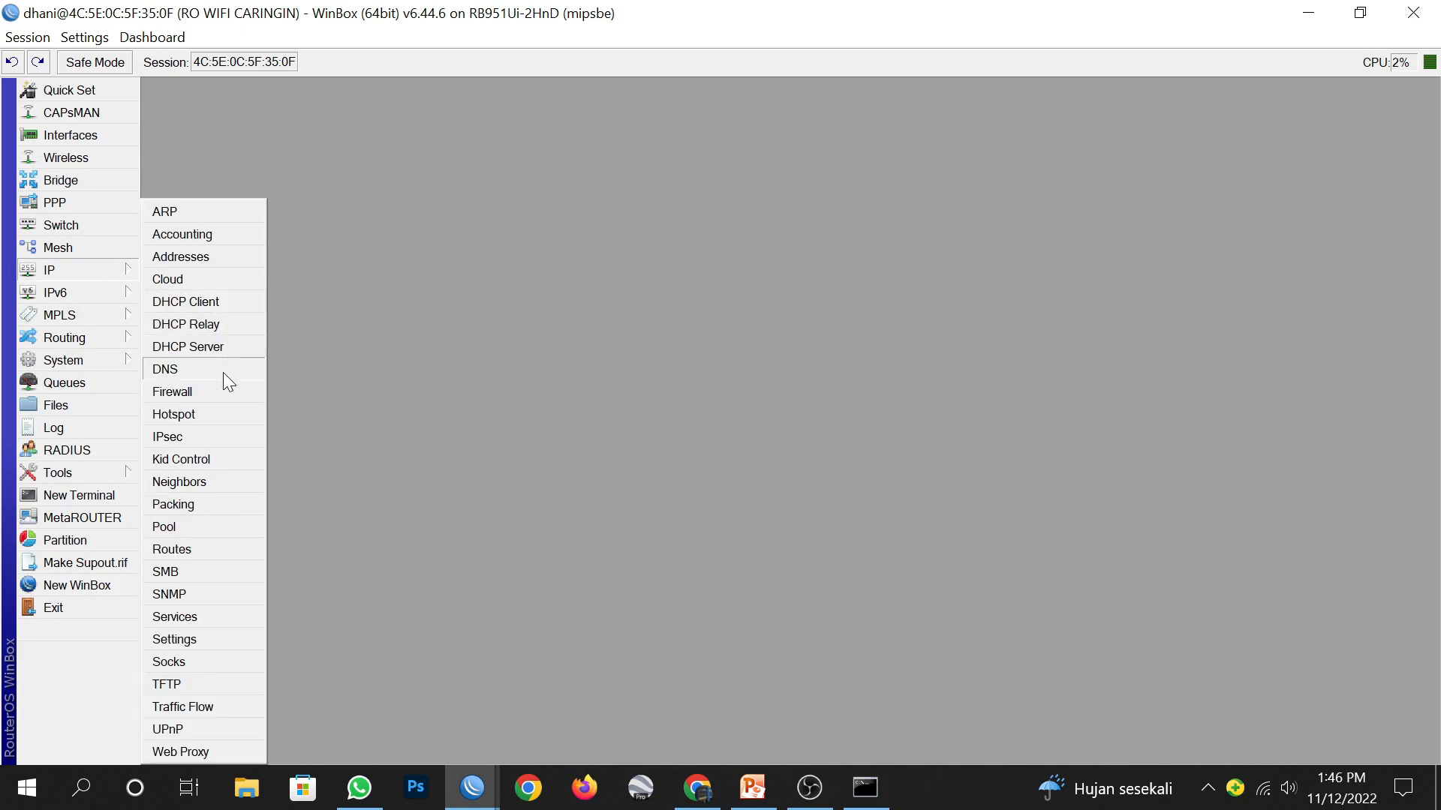
pyautogui.click(207, 553)
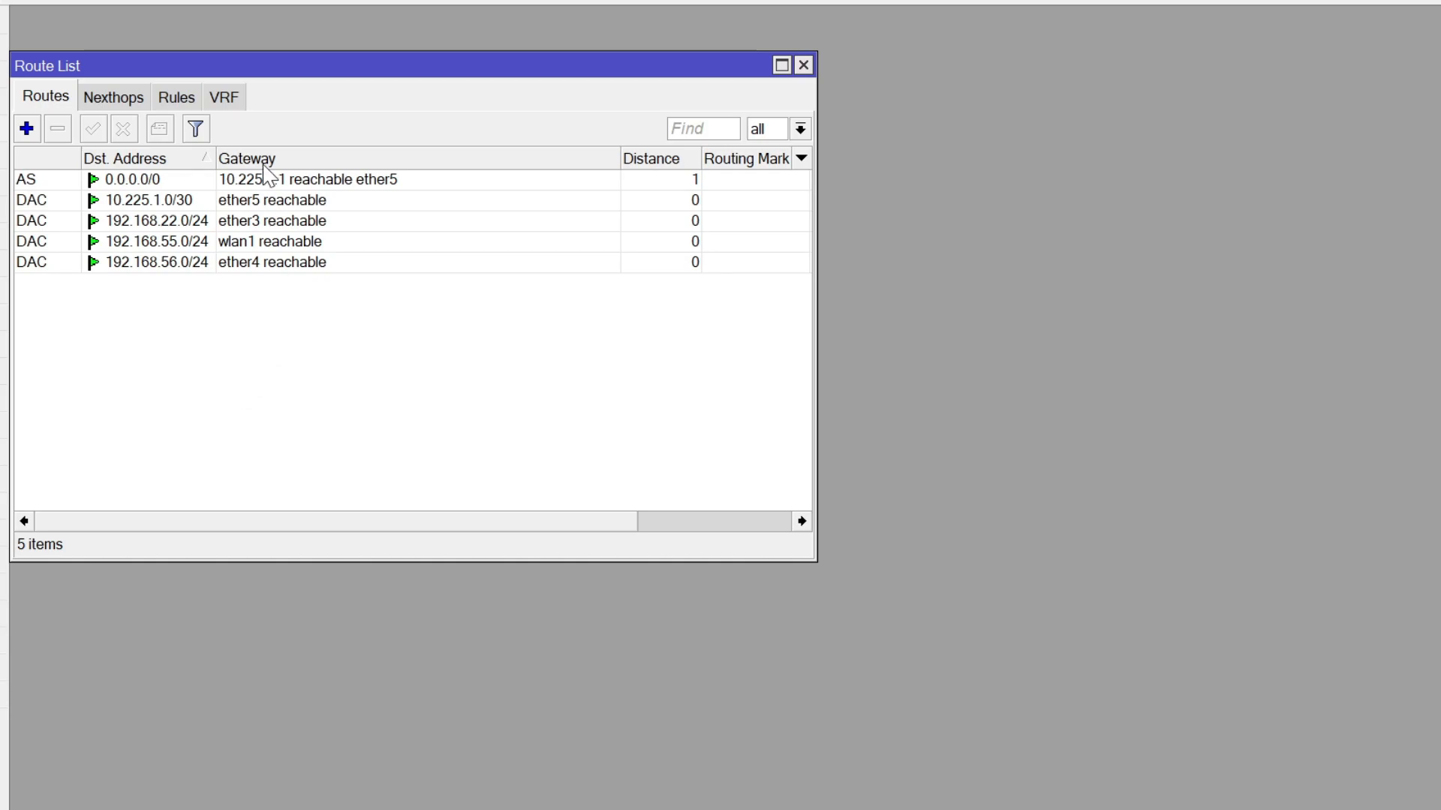
pyautogui.click(28, 130)
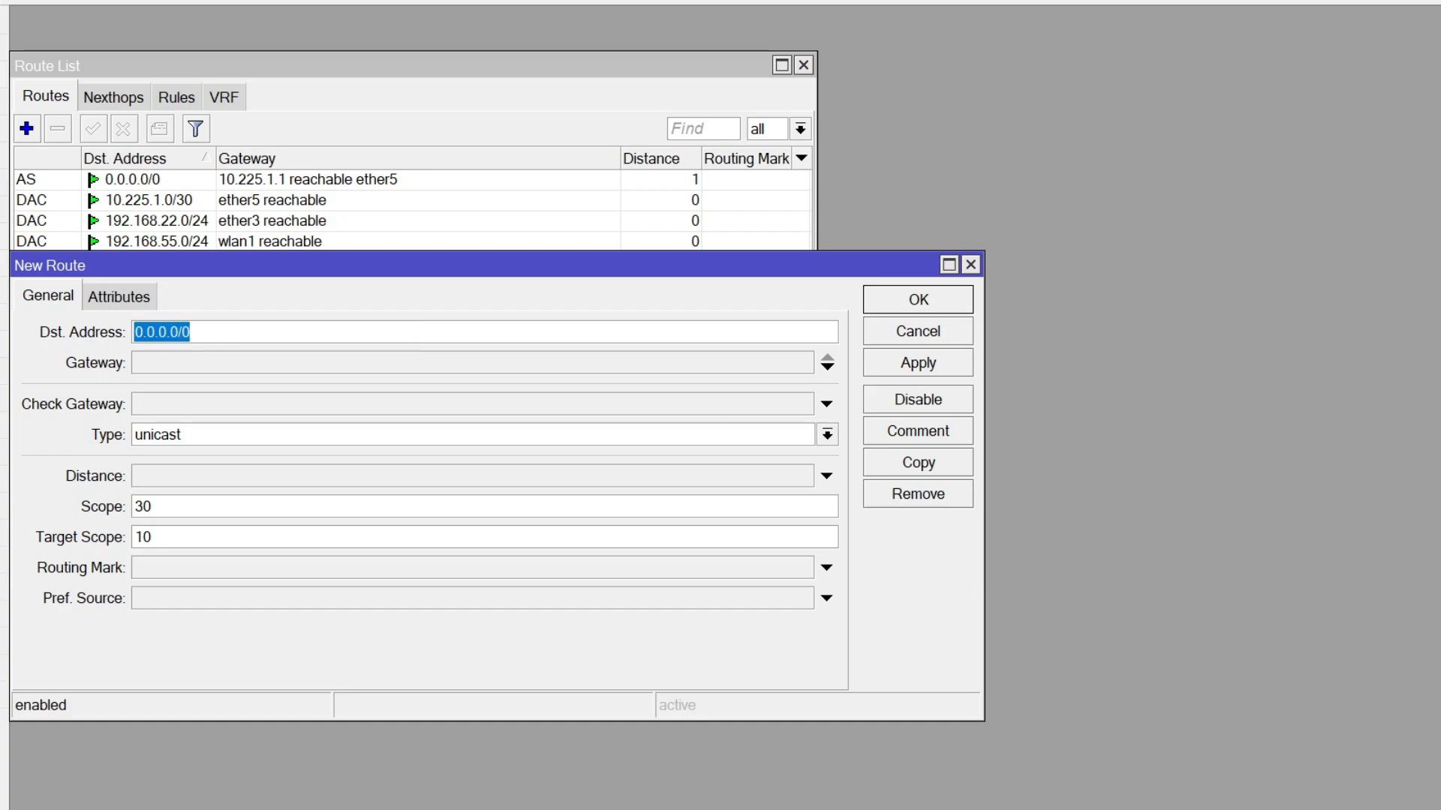
pyautogui.write('19')
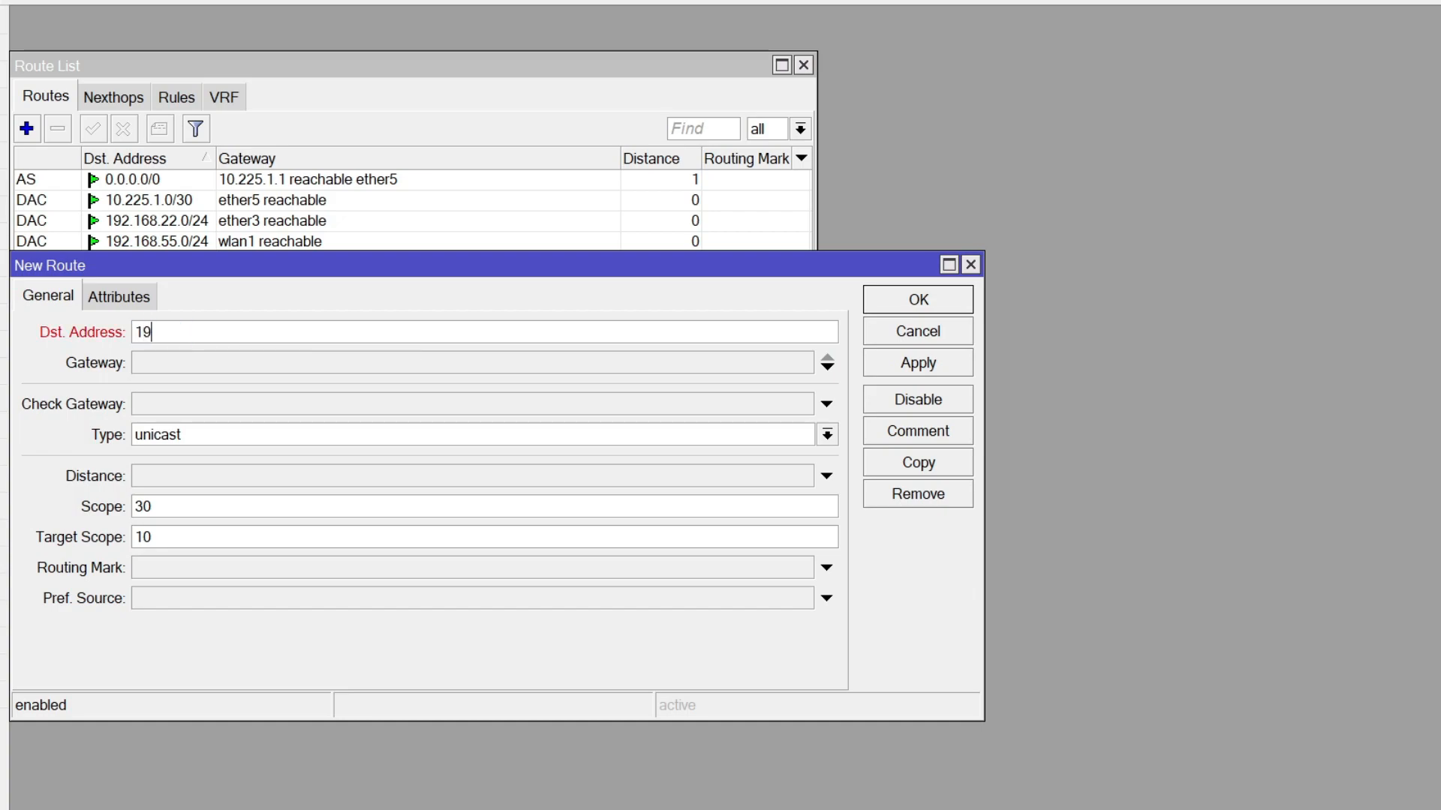
pyautogui.write('2.168.33.0/24')
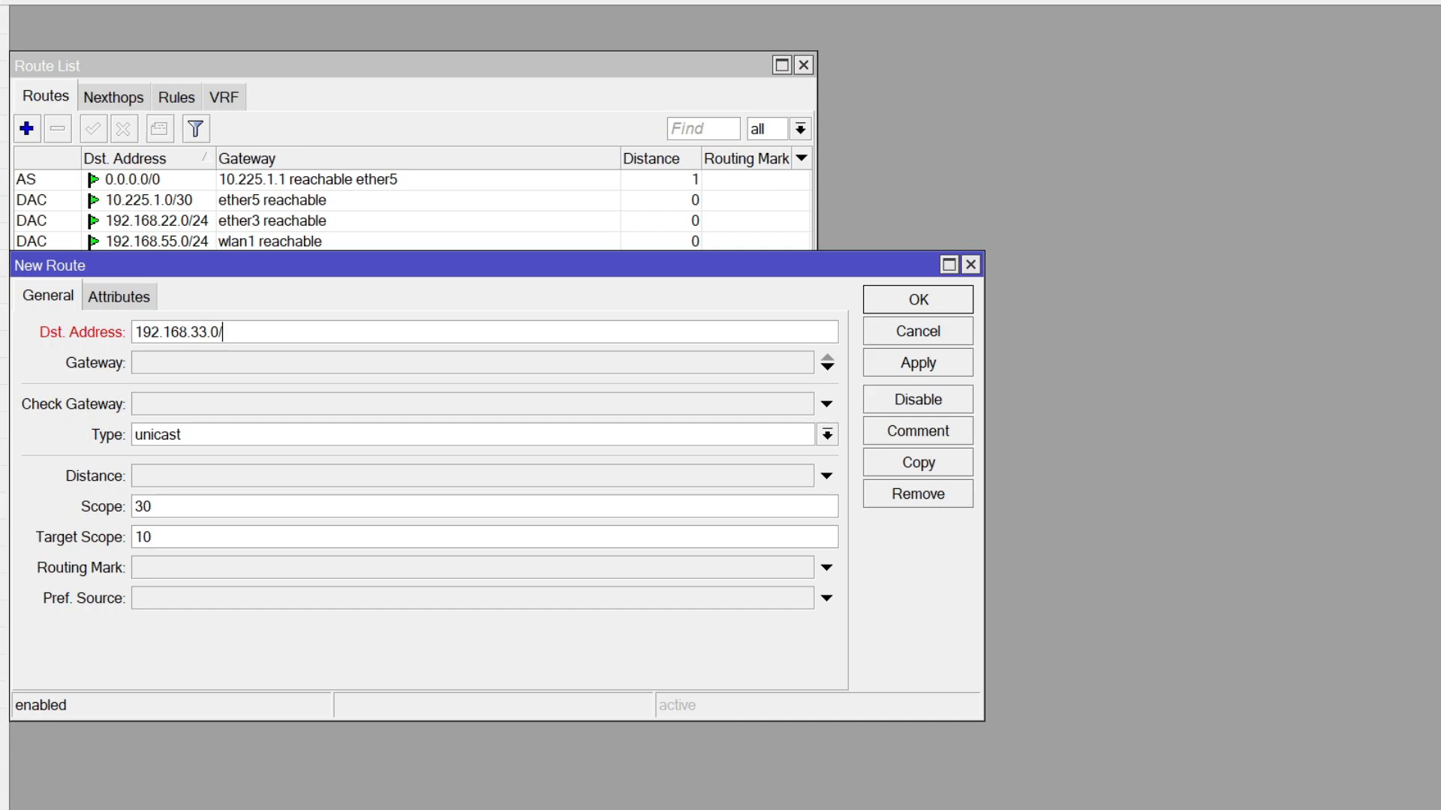
pyautogui.hotkey('shift', 'Left')
pyautogui.hotkey('shift', 'Left')
pyautogui.hotkey('shift', 'Left')
pyautogui.hotkey('shift', 'Left')
pyautogui.hotkey('shift', 'Left')
pyautogui.hotkey('shift', 'Left')
pyautogui.hotkey('shift', 'Left')
pyautogui.hotkey('shift', 'Left')
pyautogui.hotkey('shift', 'Left')
pyautogui.hotkey('shift', 'Left')
pyautogui.hotkey('shift', 'Left')
pyautogui.hotkey('shift', 'Left')
pyautogui.hotkey('shift', 'Left')
pyautogui.hotkey('shift', 'Left')
pyautogui.hotkey('shift', 'Left')
pyautogui.click(152, 364)
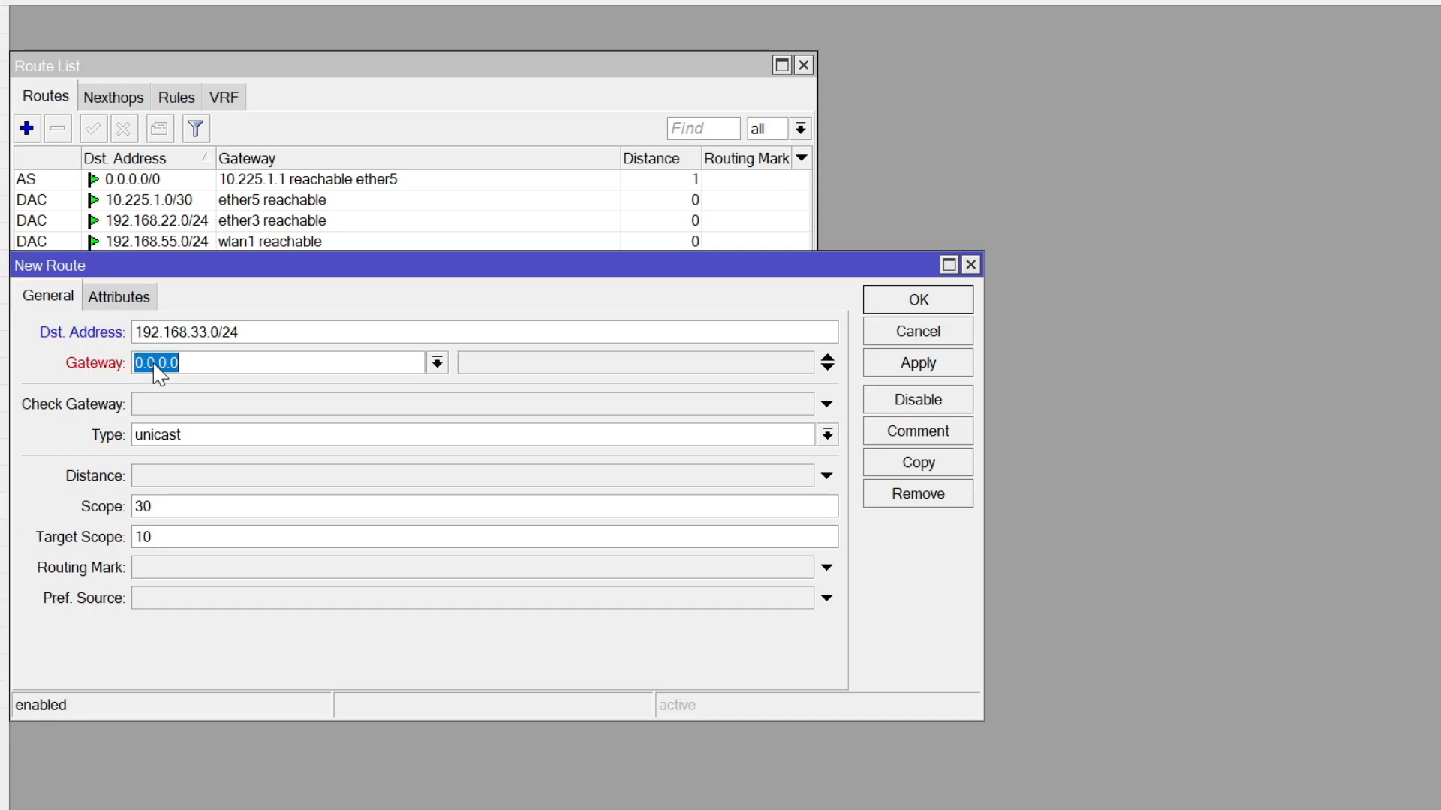
pyautogui.moveTo(182, 363); pyautogui.dragTo(133, 363)
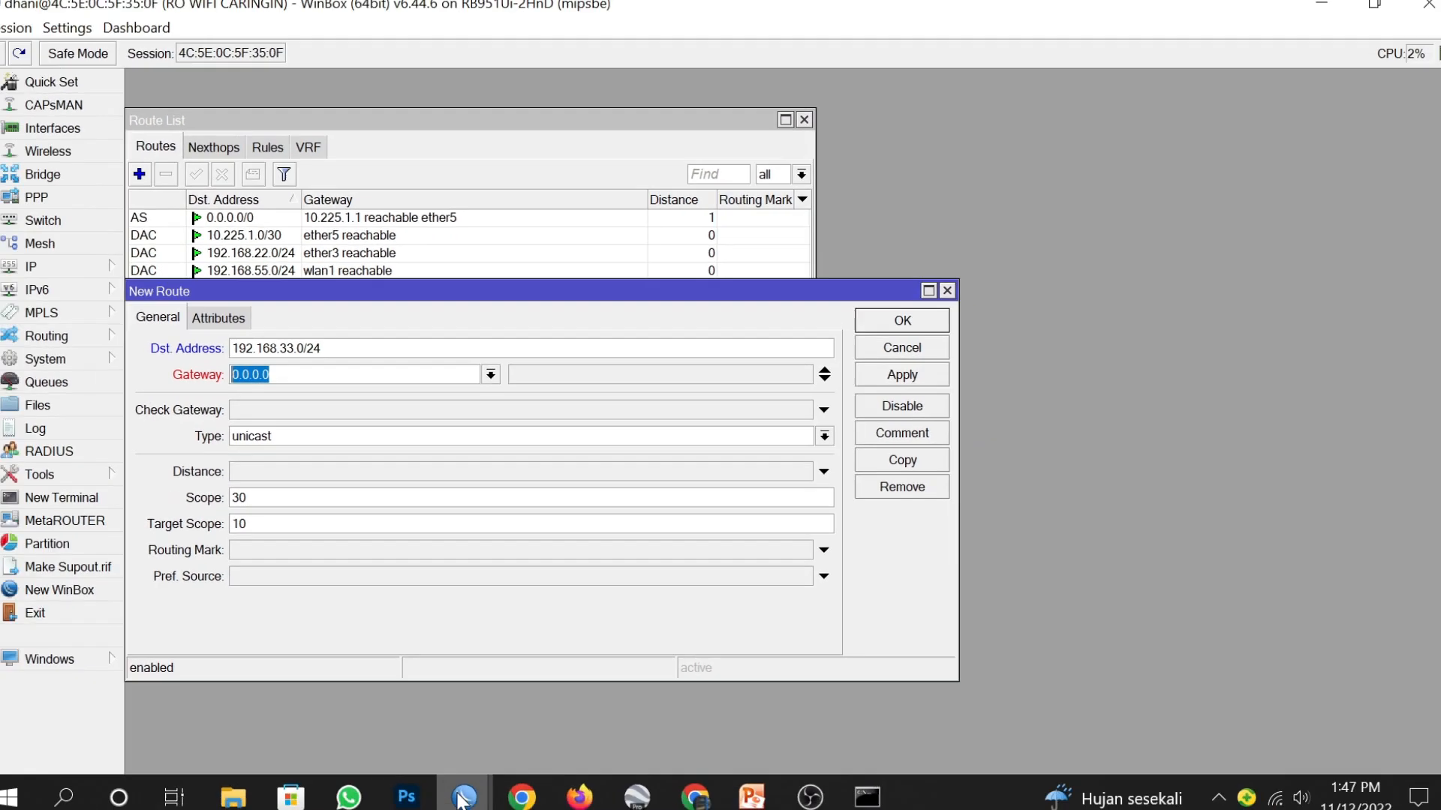
# Step: Switch to MIKROTIK 2 and copy ether1's IP address 192.168.22.2 without the /24 prefix, then close the address list
pyautogui.click(468, 788)
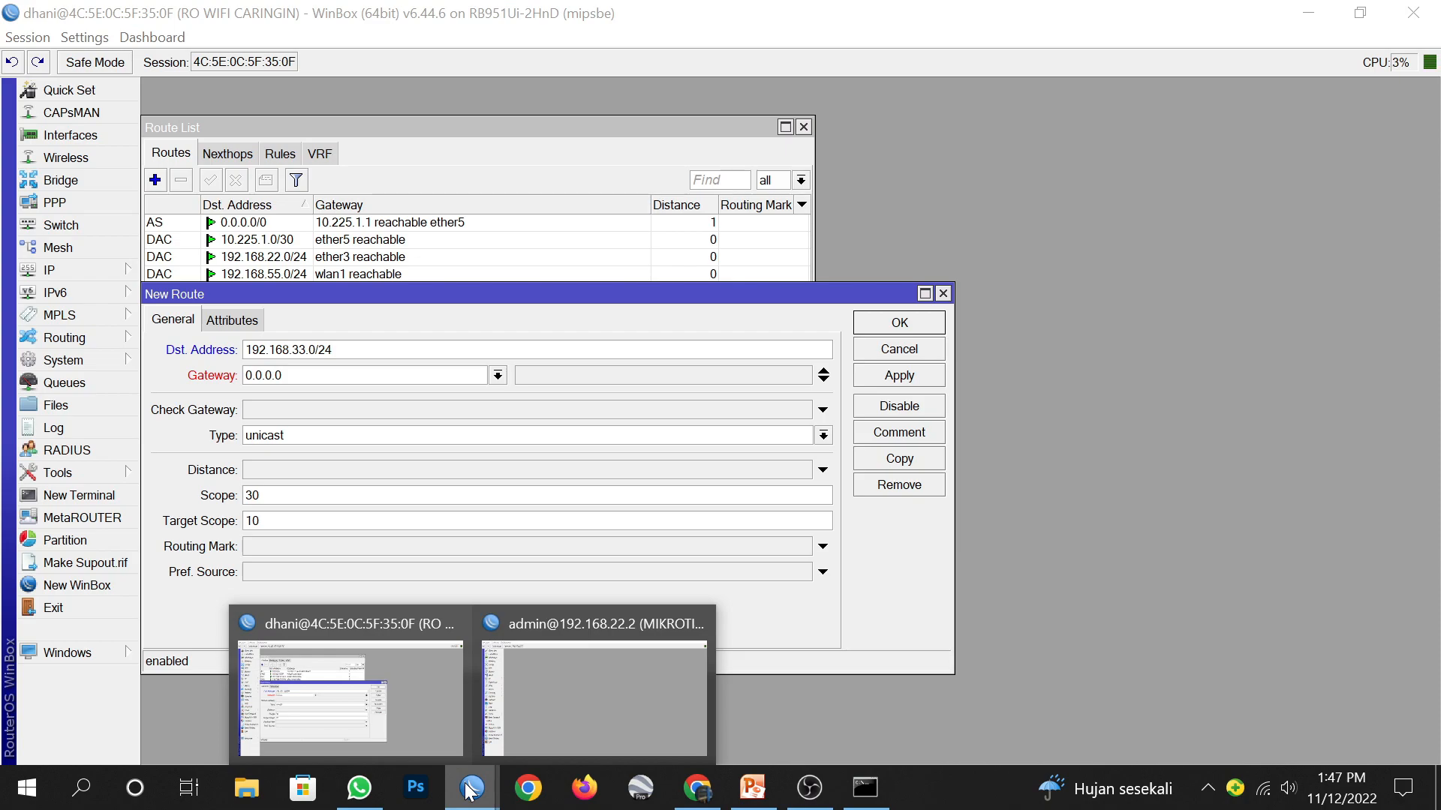
pyautogui.click(555, 720)
pyautogui.click(133, 272)
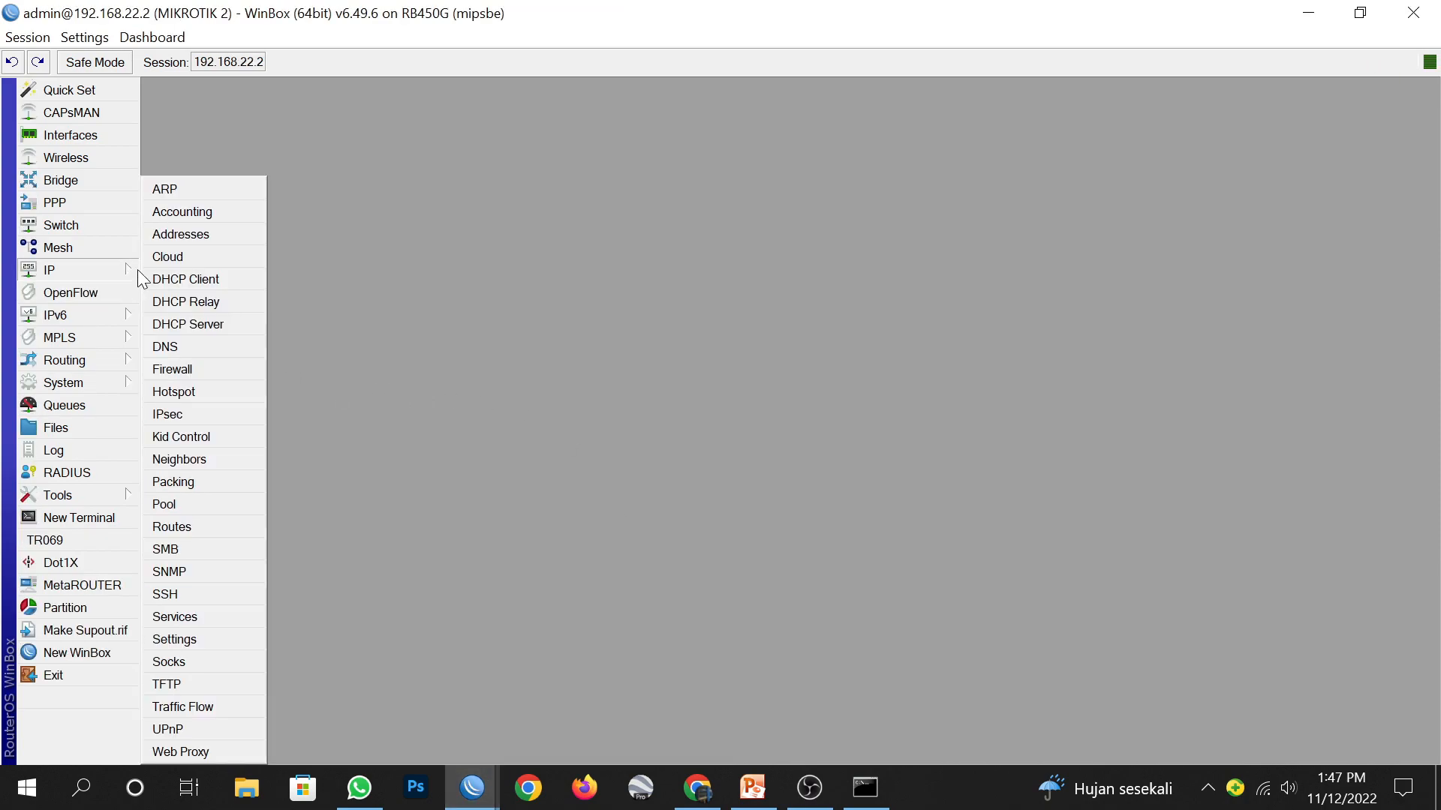
pyautogui.click(169, 232)
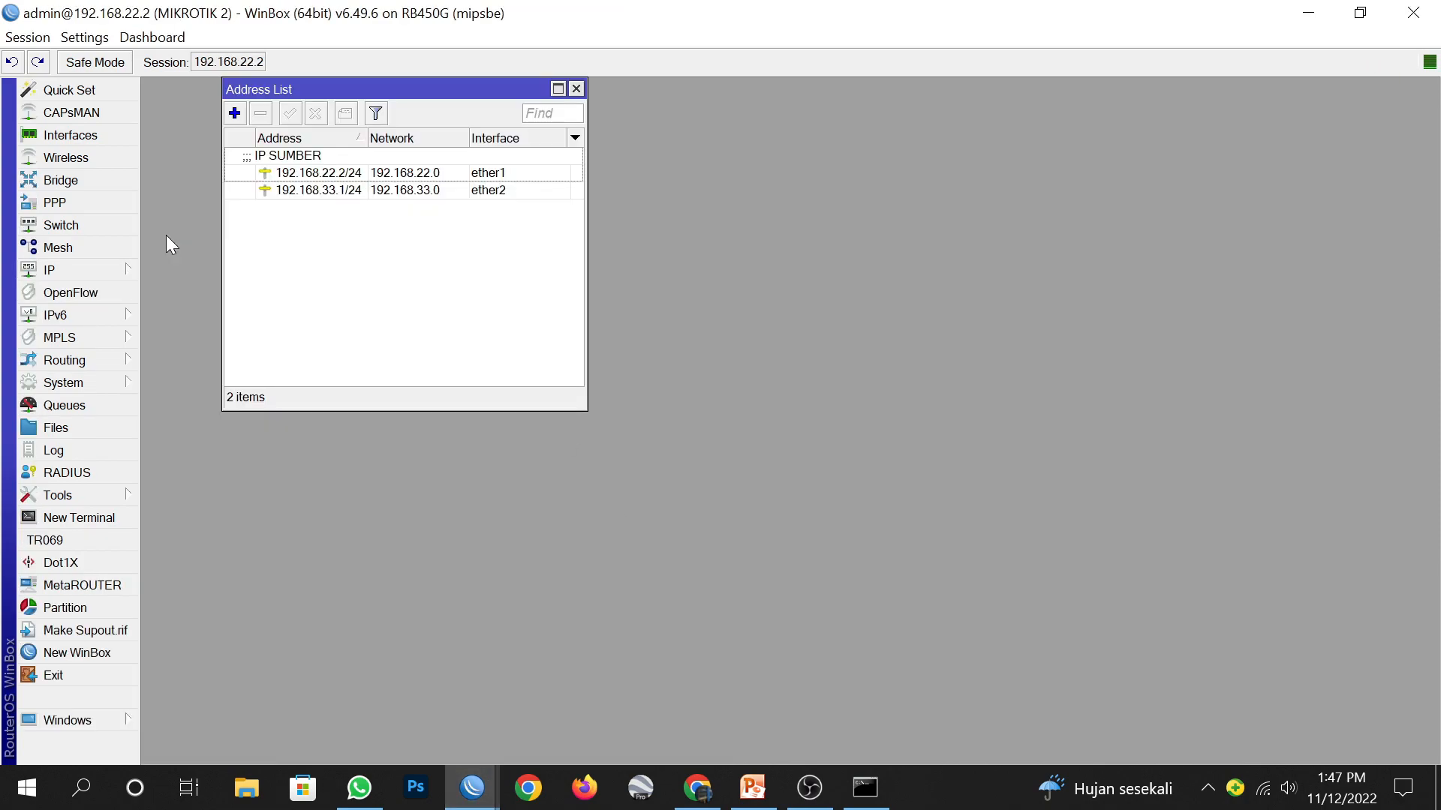
pyautogui.doubleClick(305, 174)
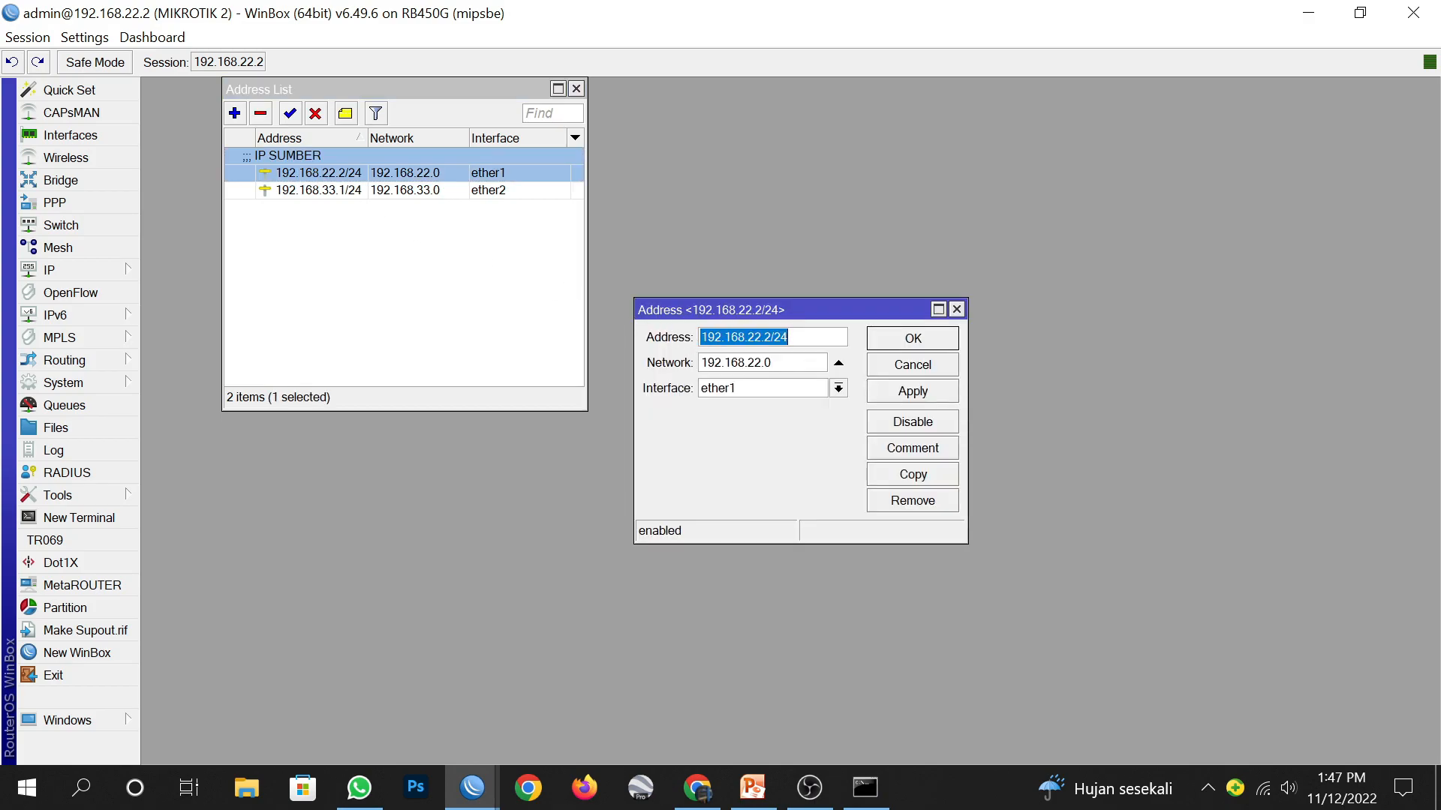
pyautogui.click(763, 338)
pyautogui.moveTo(771, 338)
pyautogui.mouseDown()
pyautogui.moveTo(706, 338)
pyautogui.moveTo(771, 337)
pyautogui.mouseUp()
pyautogui.rightClick(772, 338)
pyautogui.click(778, 372)
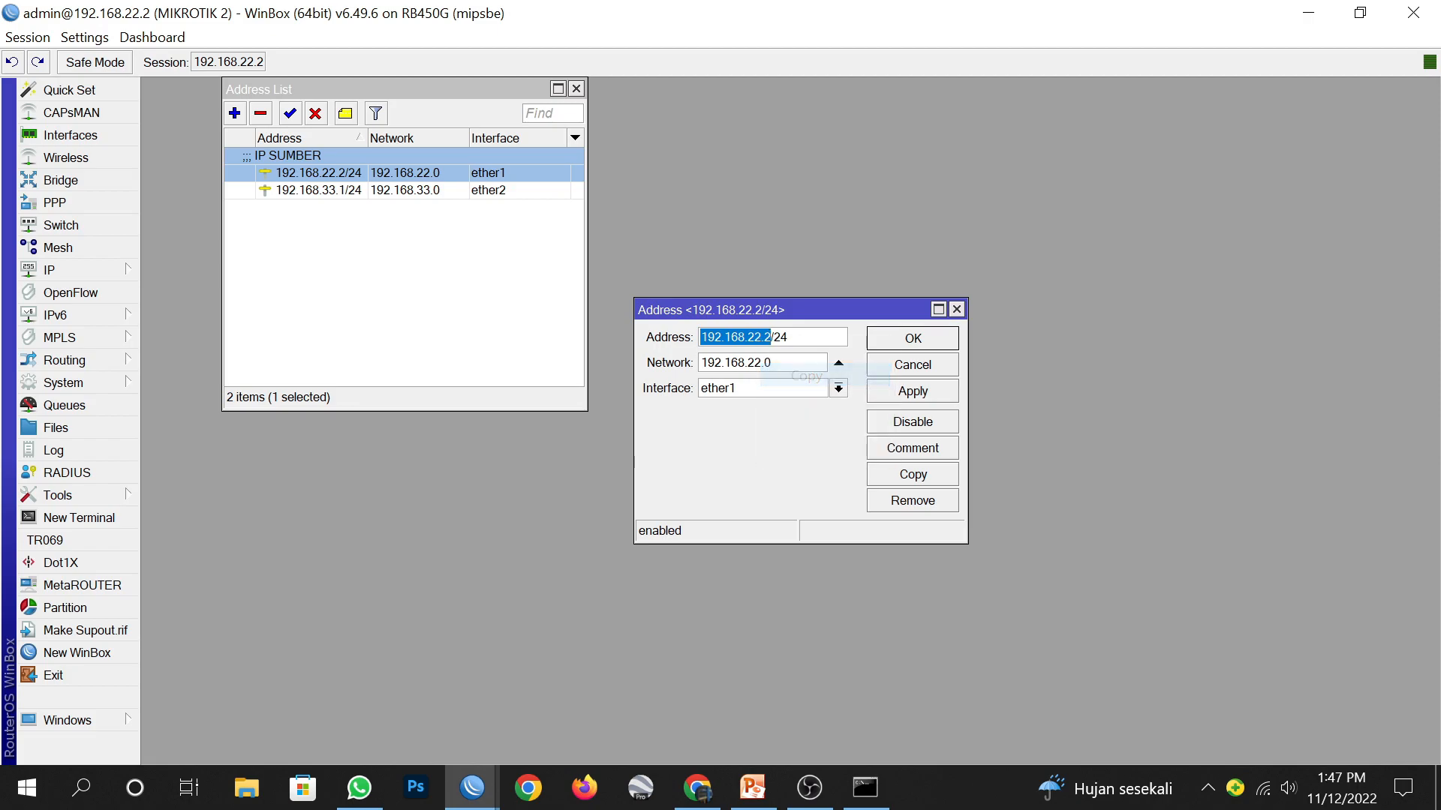
pyautogui.click(879, 343)
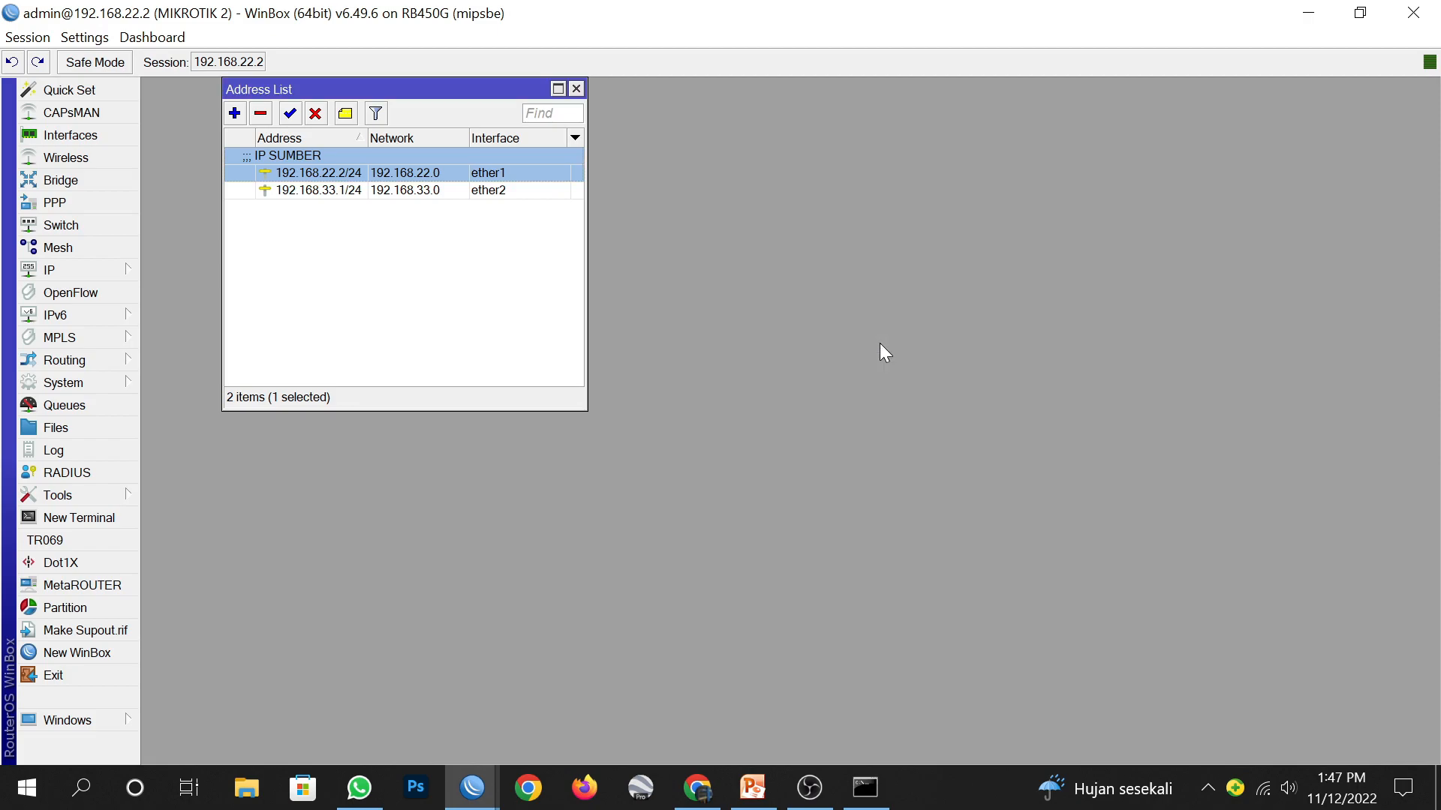
pyautogui.click(577, 89)
# Step: Return to the new route on RO WIFI CARINGIN, paste 192.168.22.2 as its gateway and save the route
pyautogui.click(1310, 21)
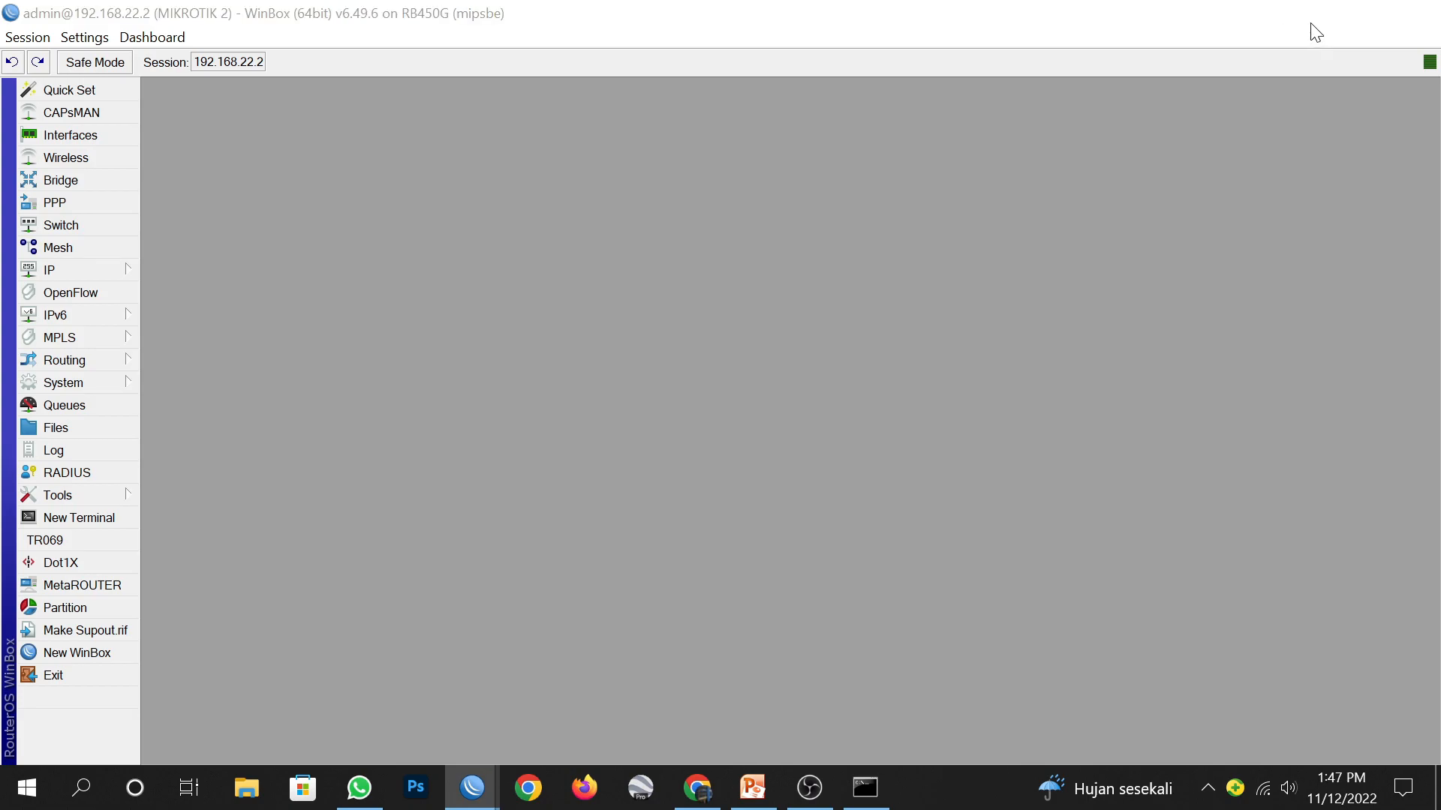
pyautogui.press('Tab')
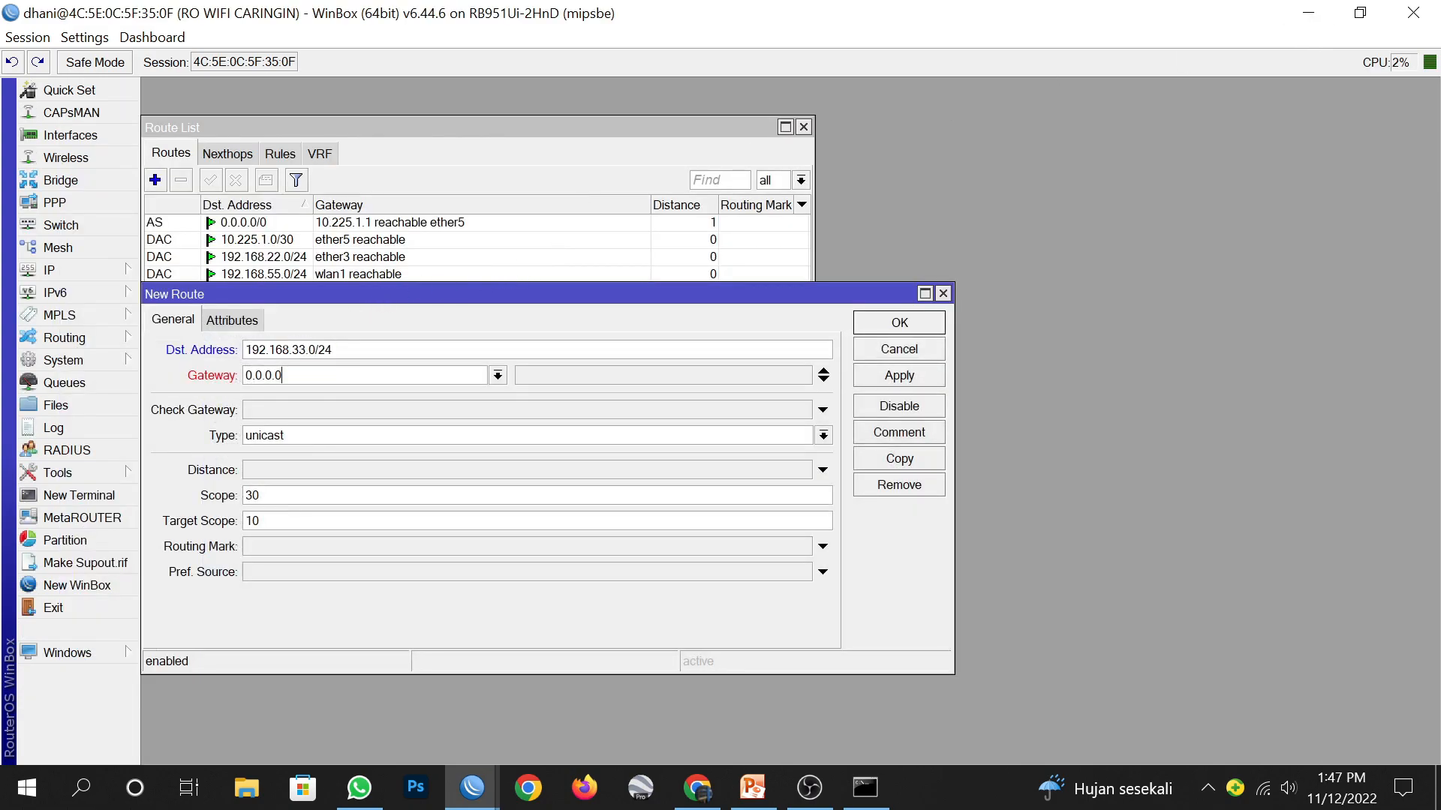
pyautogui.rightClick(337, 375)
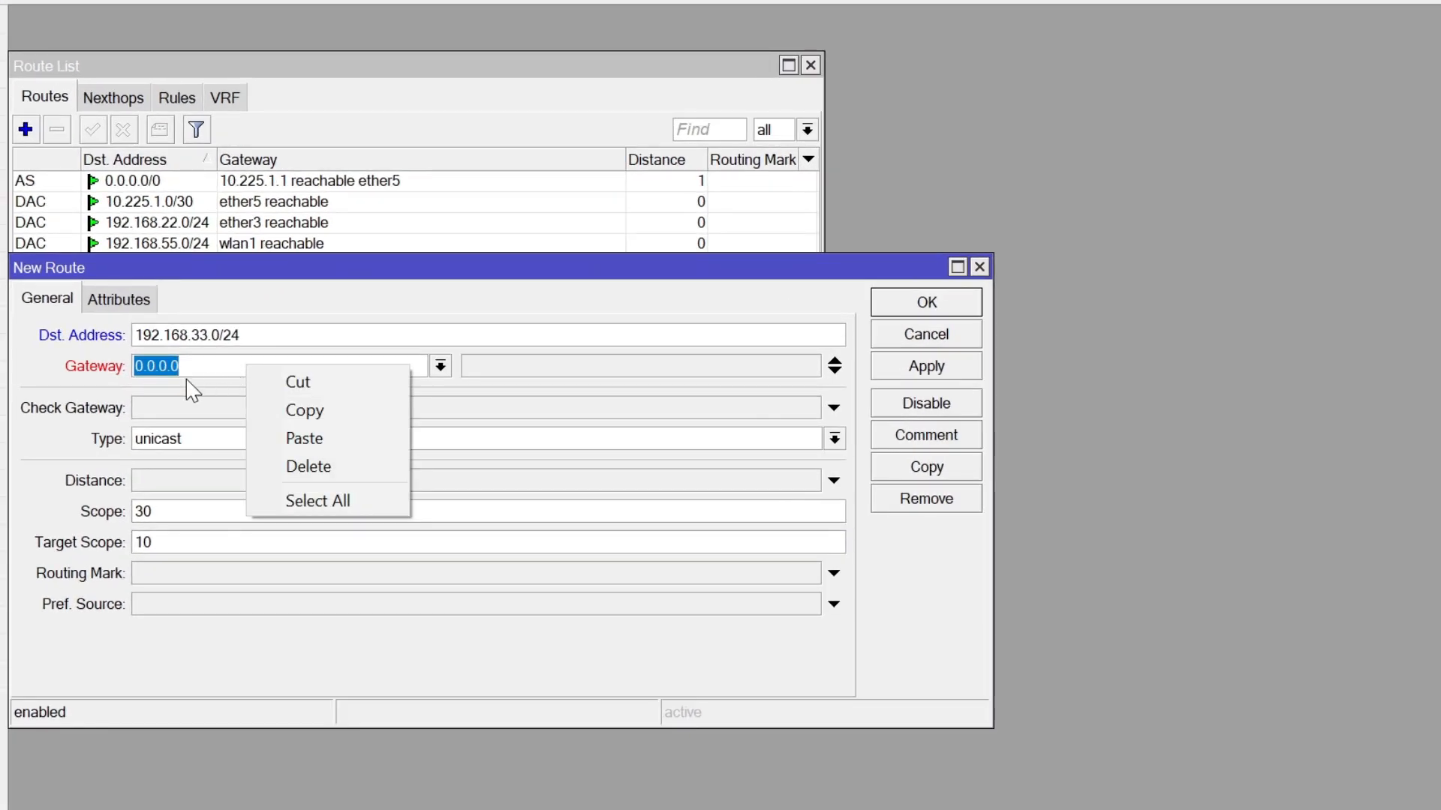
pyautogui.click(289, 451)
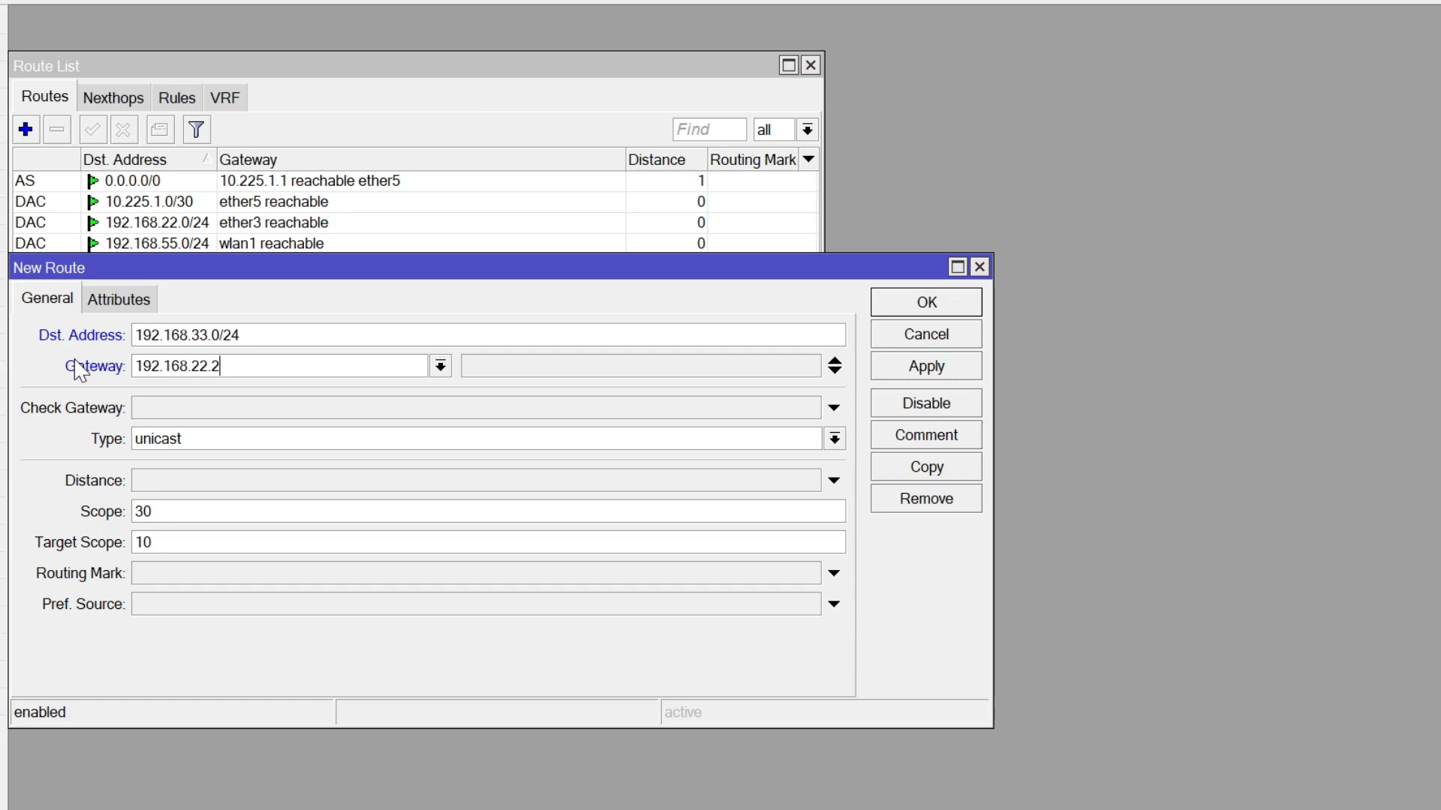
pyautogui.click(934, 377)
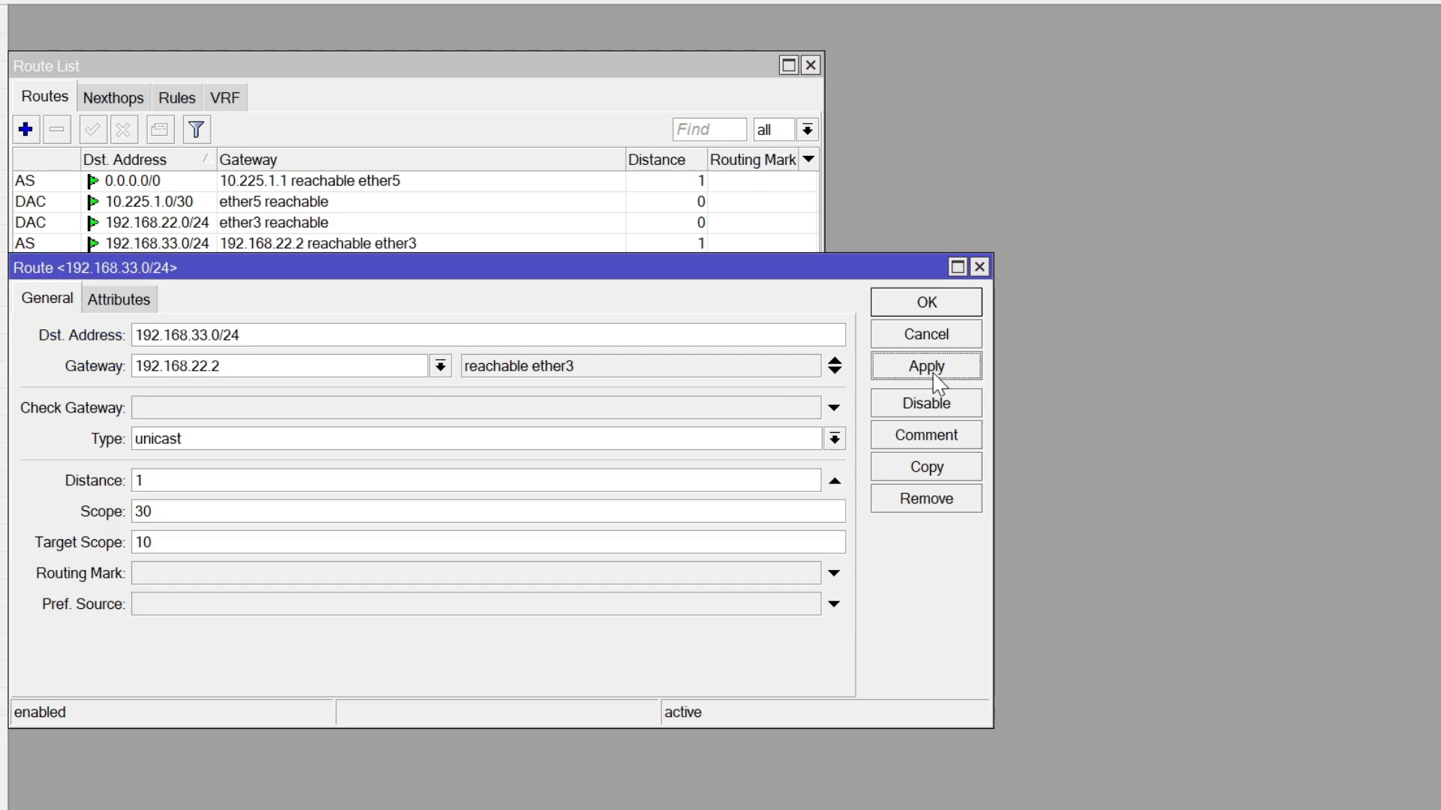
pyautogui.click(929, 302)
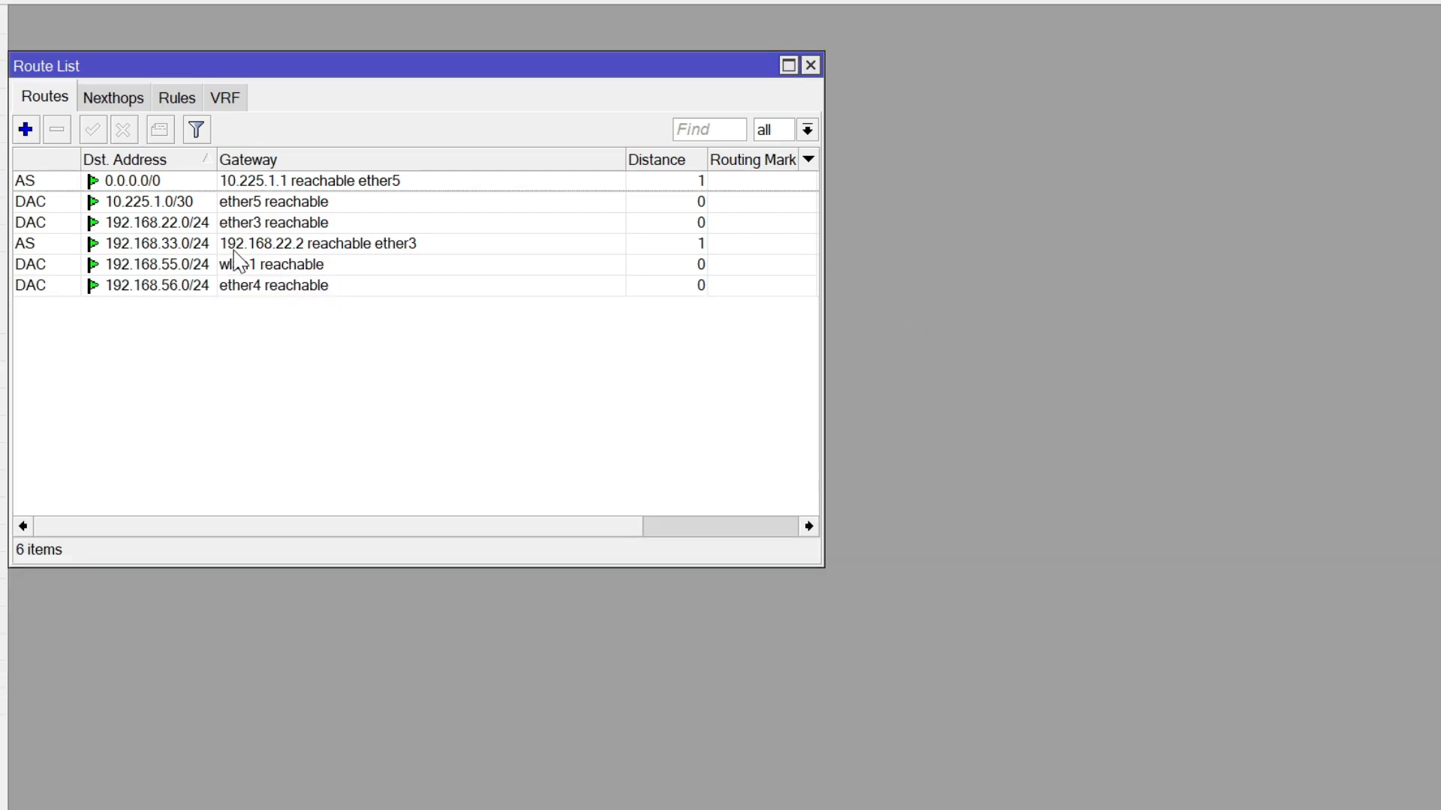
# Step: Open a new terminal on RO WIFI CARINGIN, close the route list and ping 192.168.33.2
pyautogui.click(175, 245)
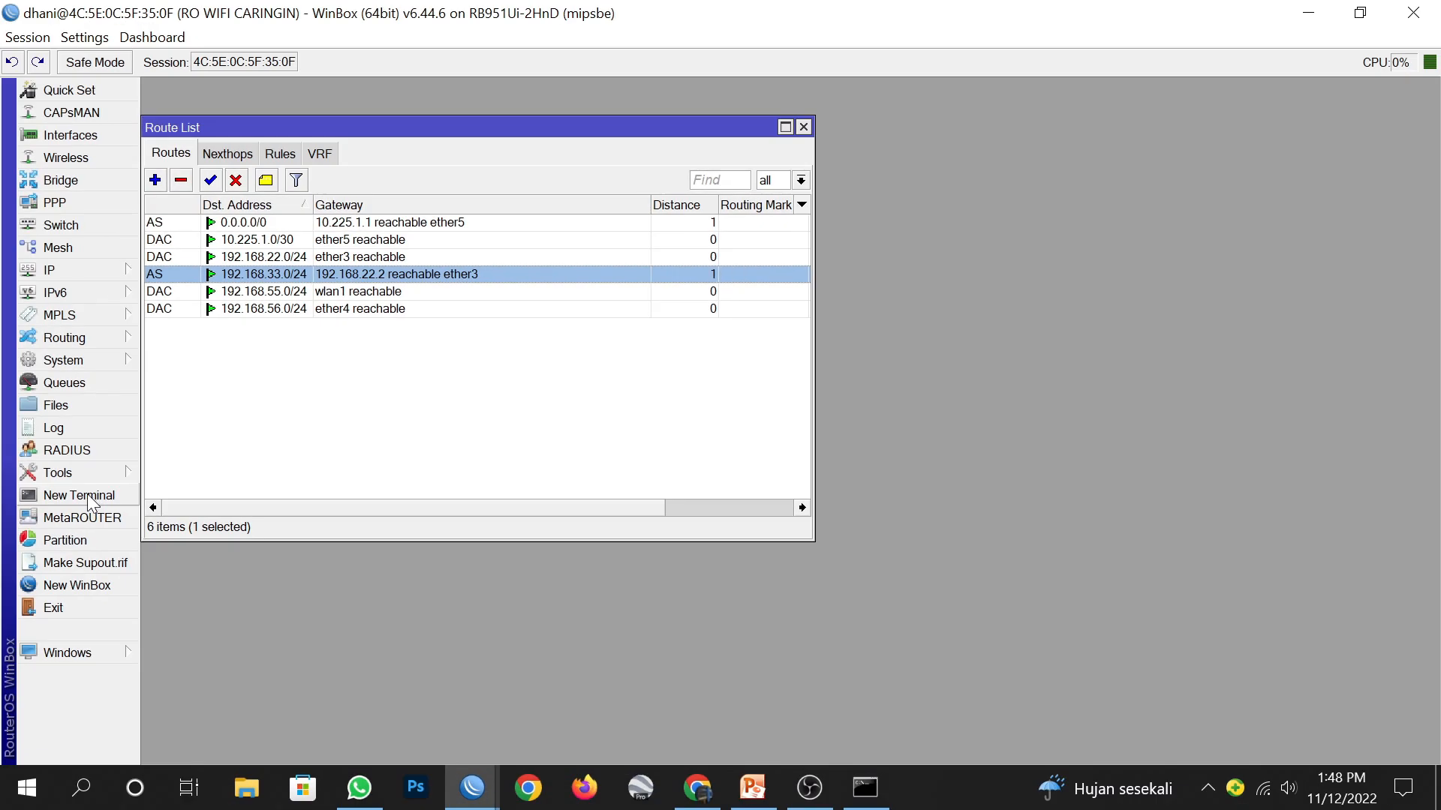
pyautogui.click(101, 499)
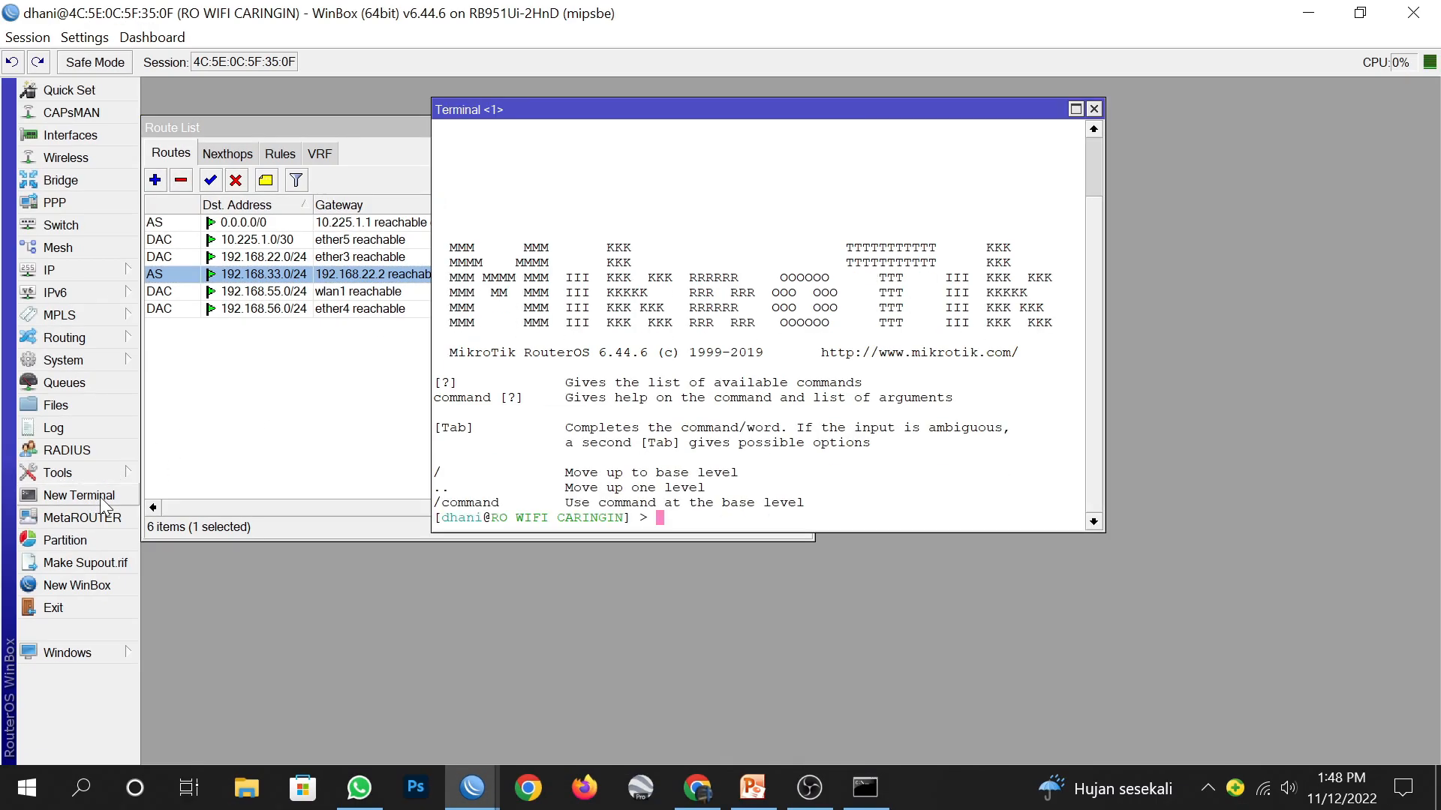
pyautogui.click(300, 383)
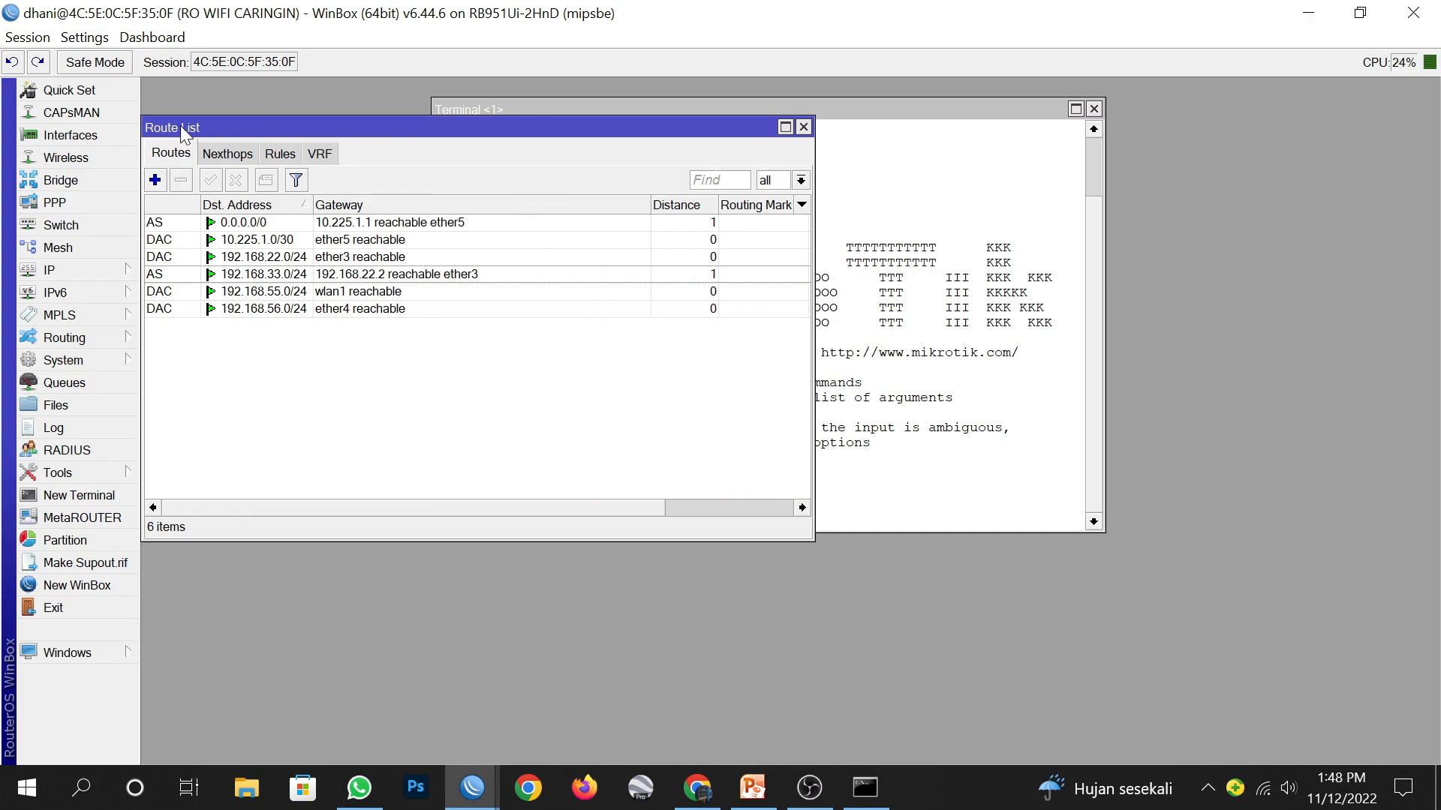
pyautogui.click(803, 127)
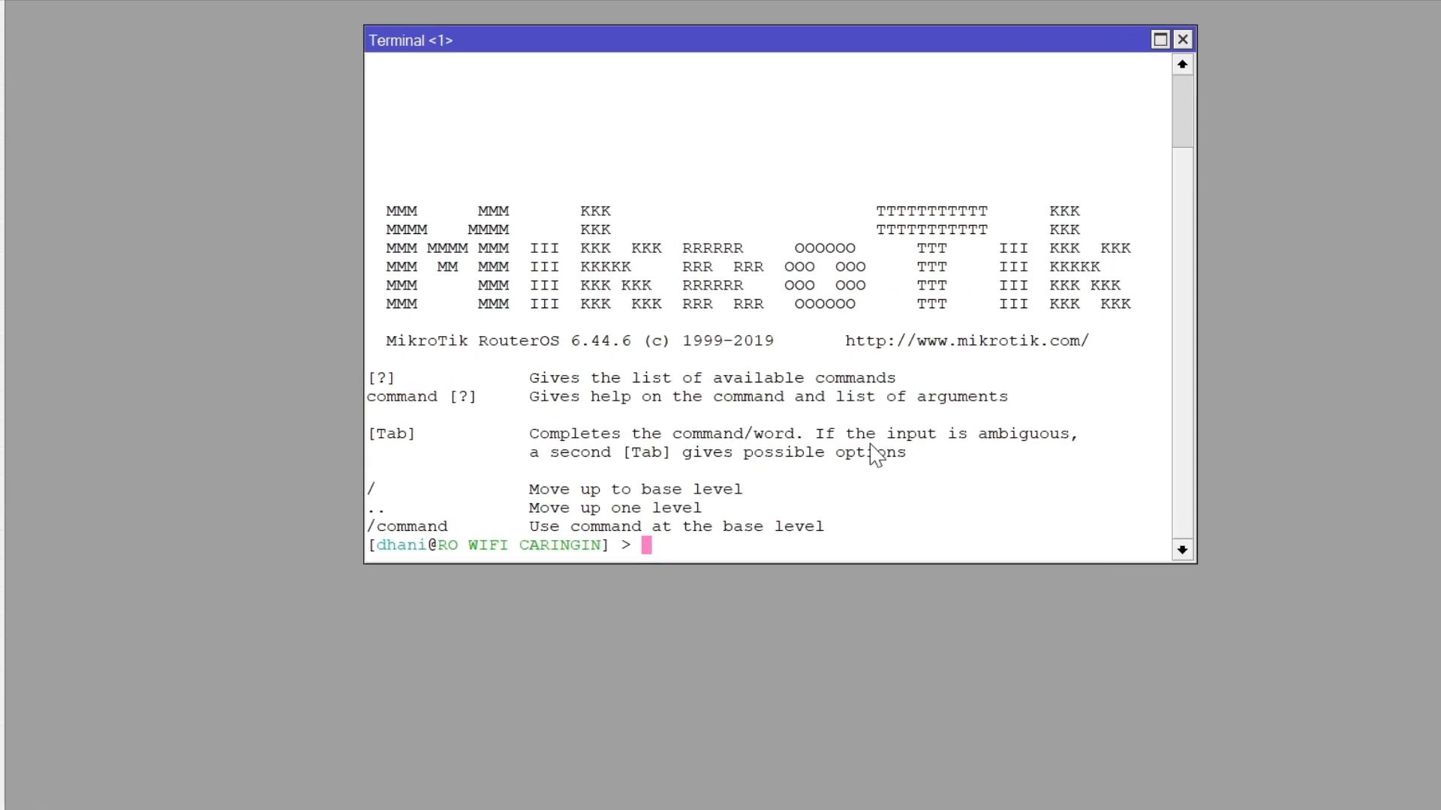
pyautogui.write('ping 192.168.')
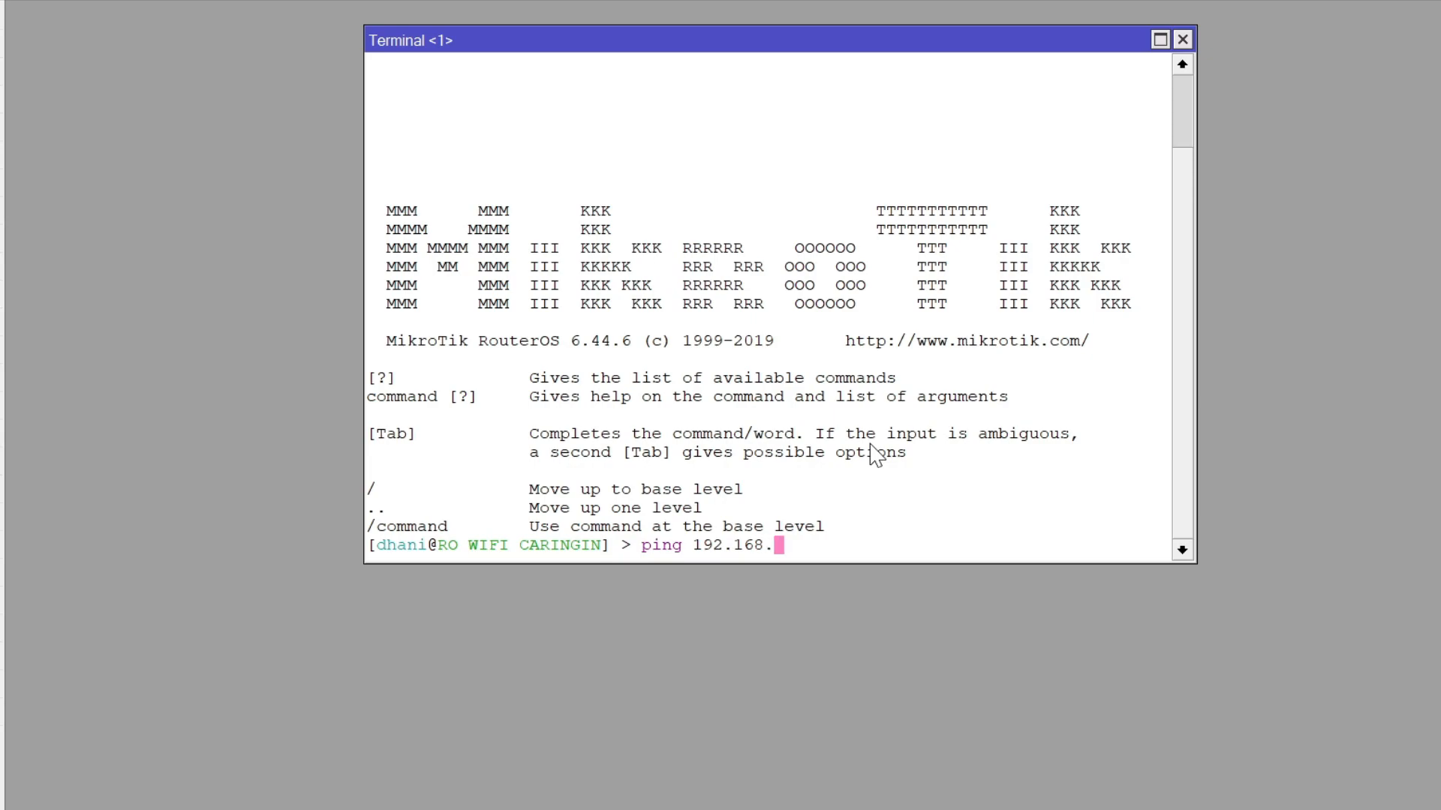
pyautogui.write('33.2')
pyautogui.press('Return')
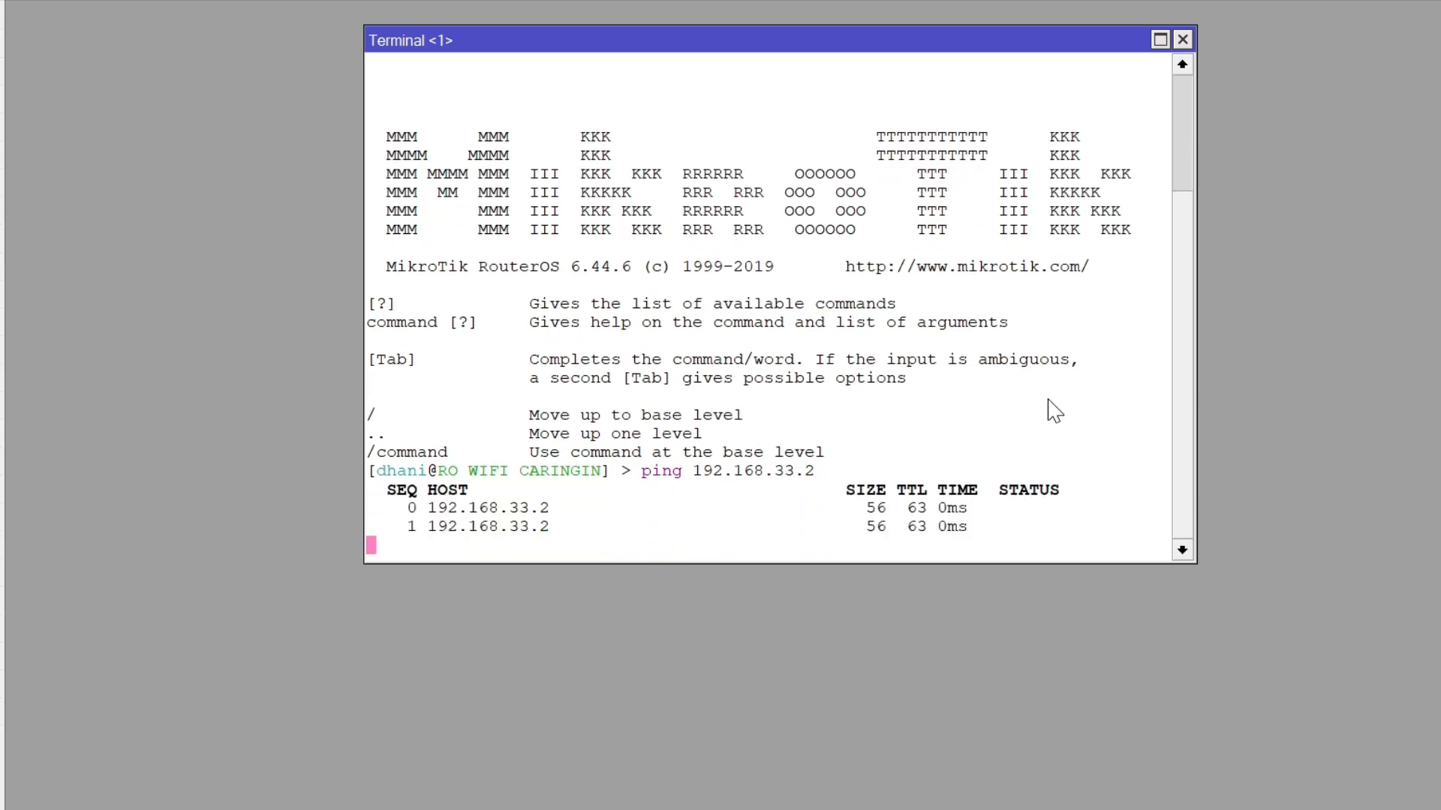
pyautogui.moveTo(752, 48); pyautogui.dragTo(942, 20)
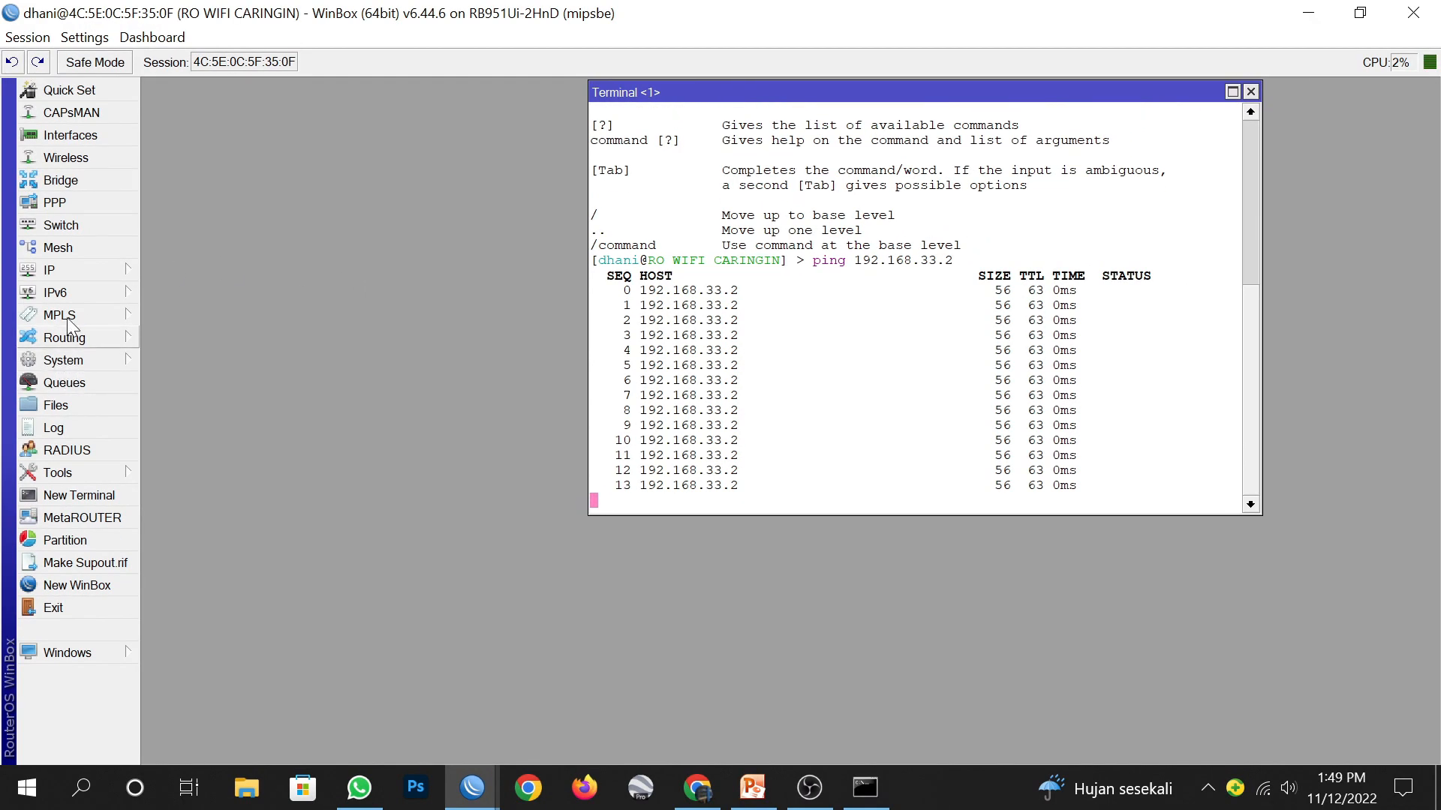
# Step: Reopen the IP route list and place the terminal with the running ping beside it
pyautogui.click(69, 270)
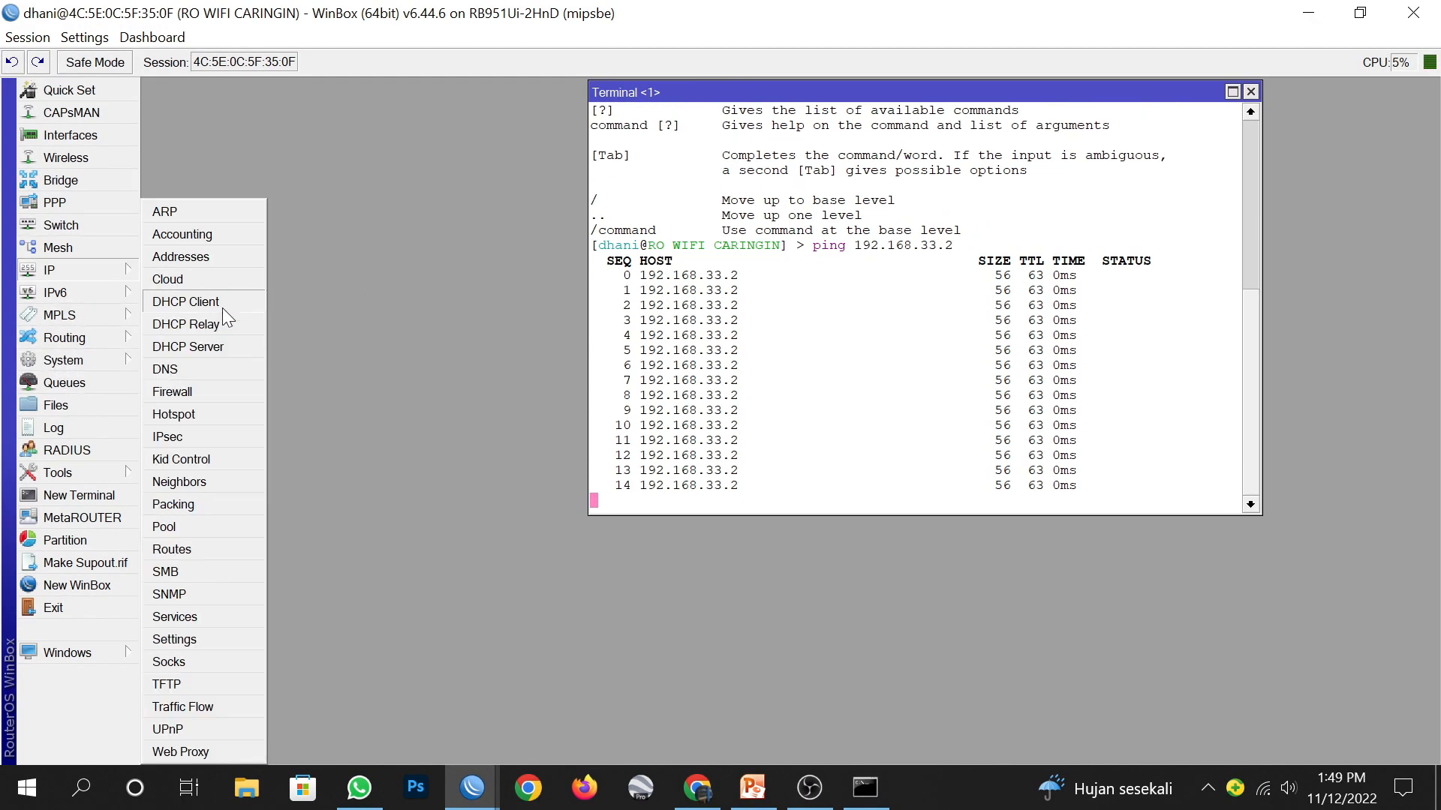
pyautogui.click(196, 551)
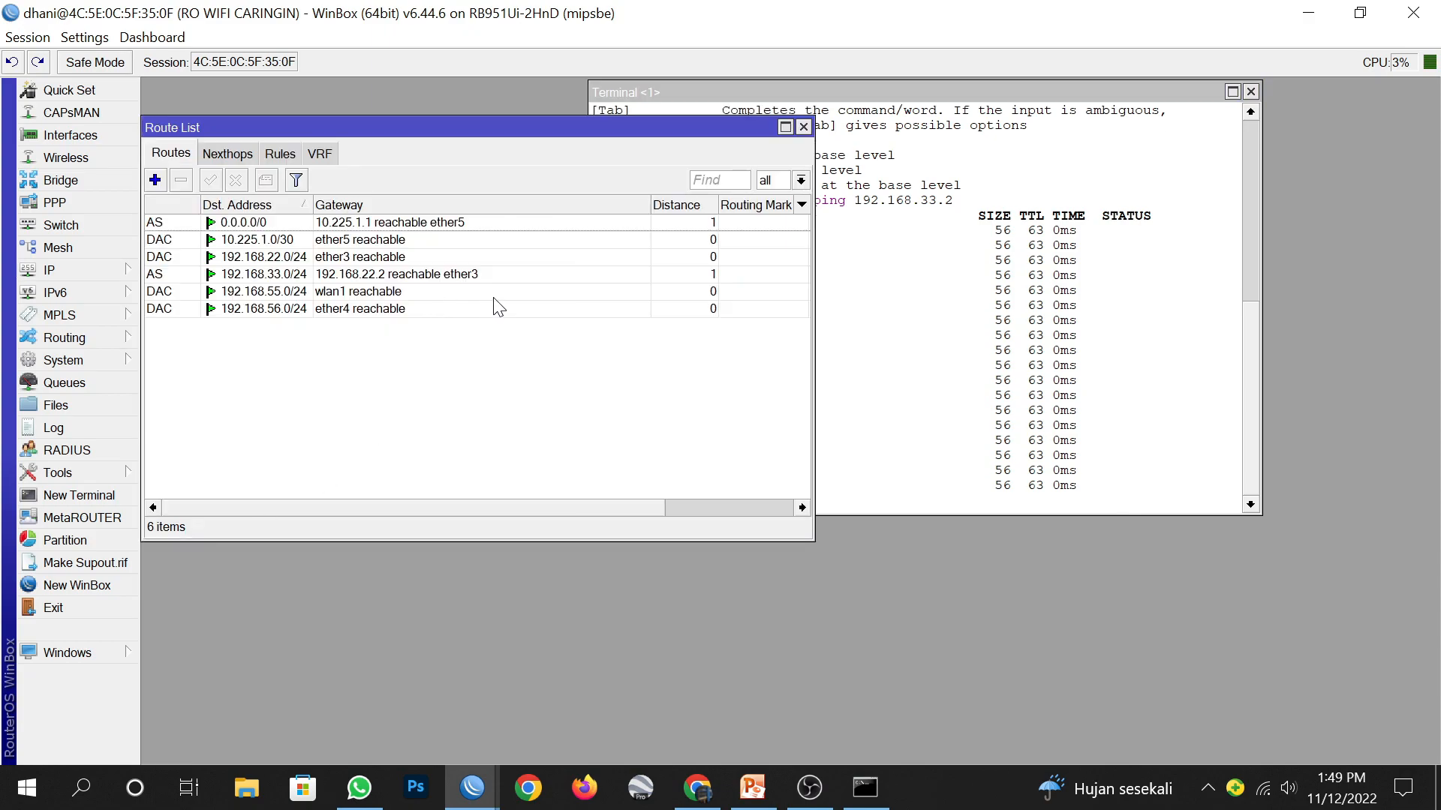
pyautogui.moveTo(709, 92); pyautogui.dragTo(798, 125)
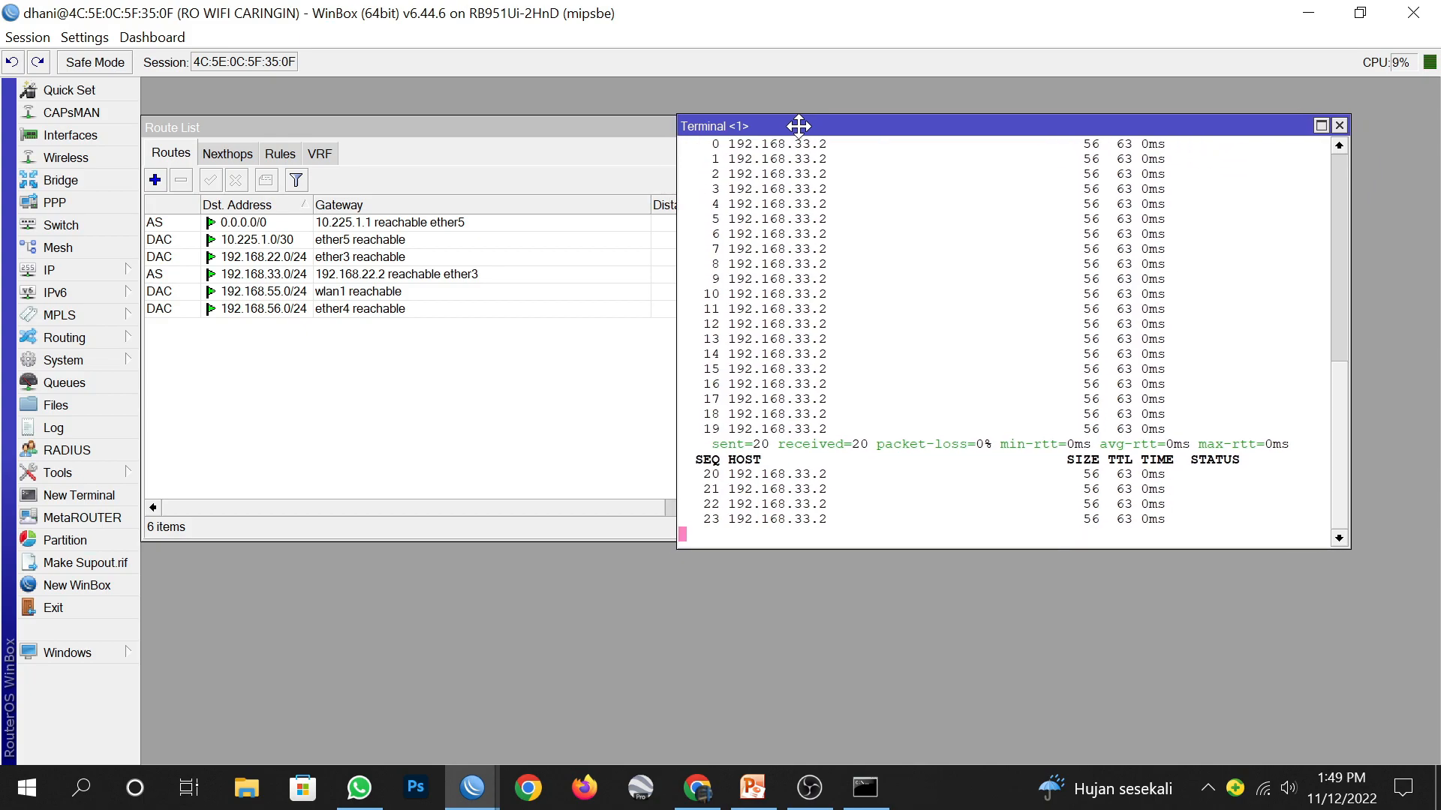
# Step: Disable the 192.168.33.0/24 route and check the running ping in the terminal
pyautogui.click(288, 276)
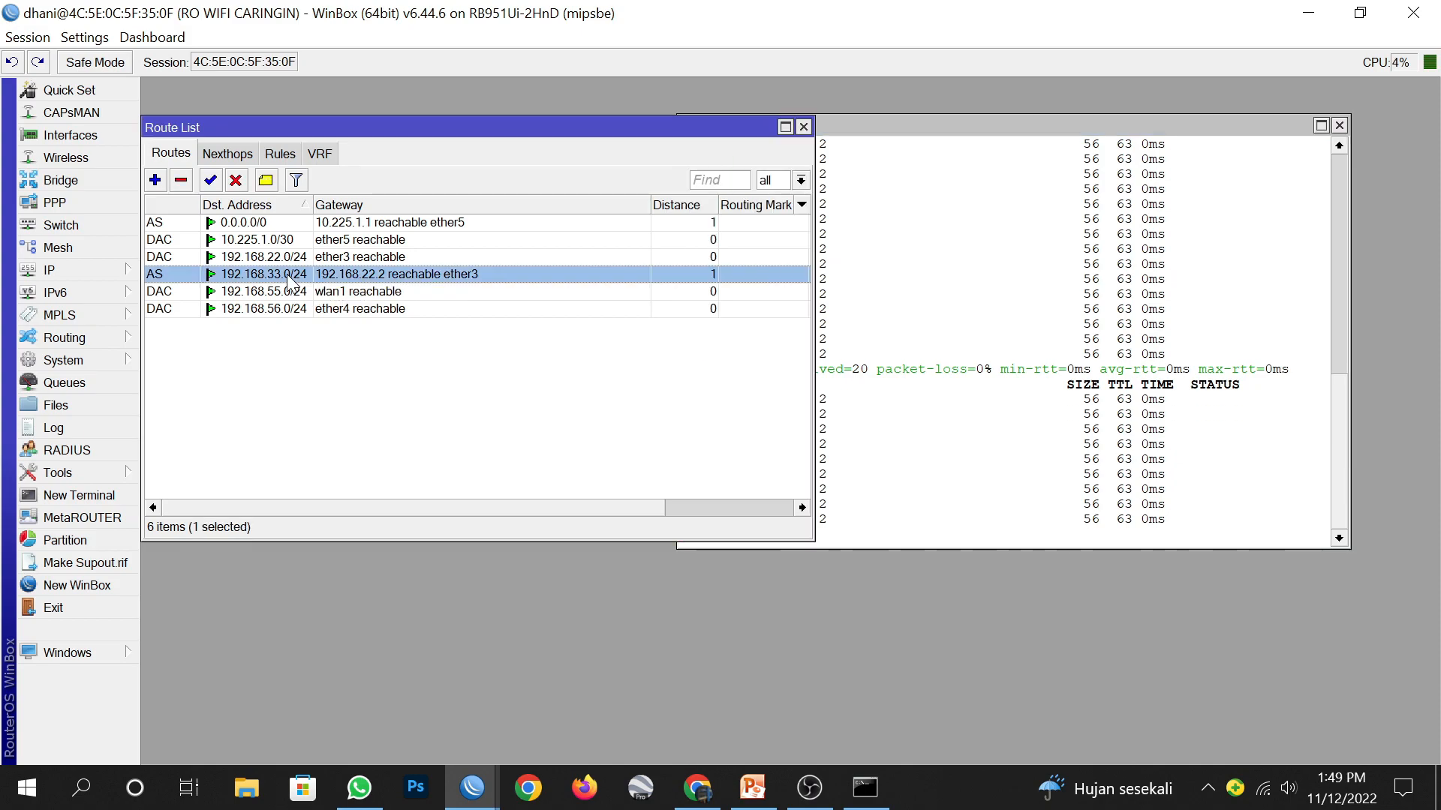
pyautogui.click(237, 181)
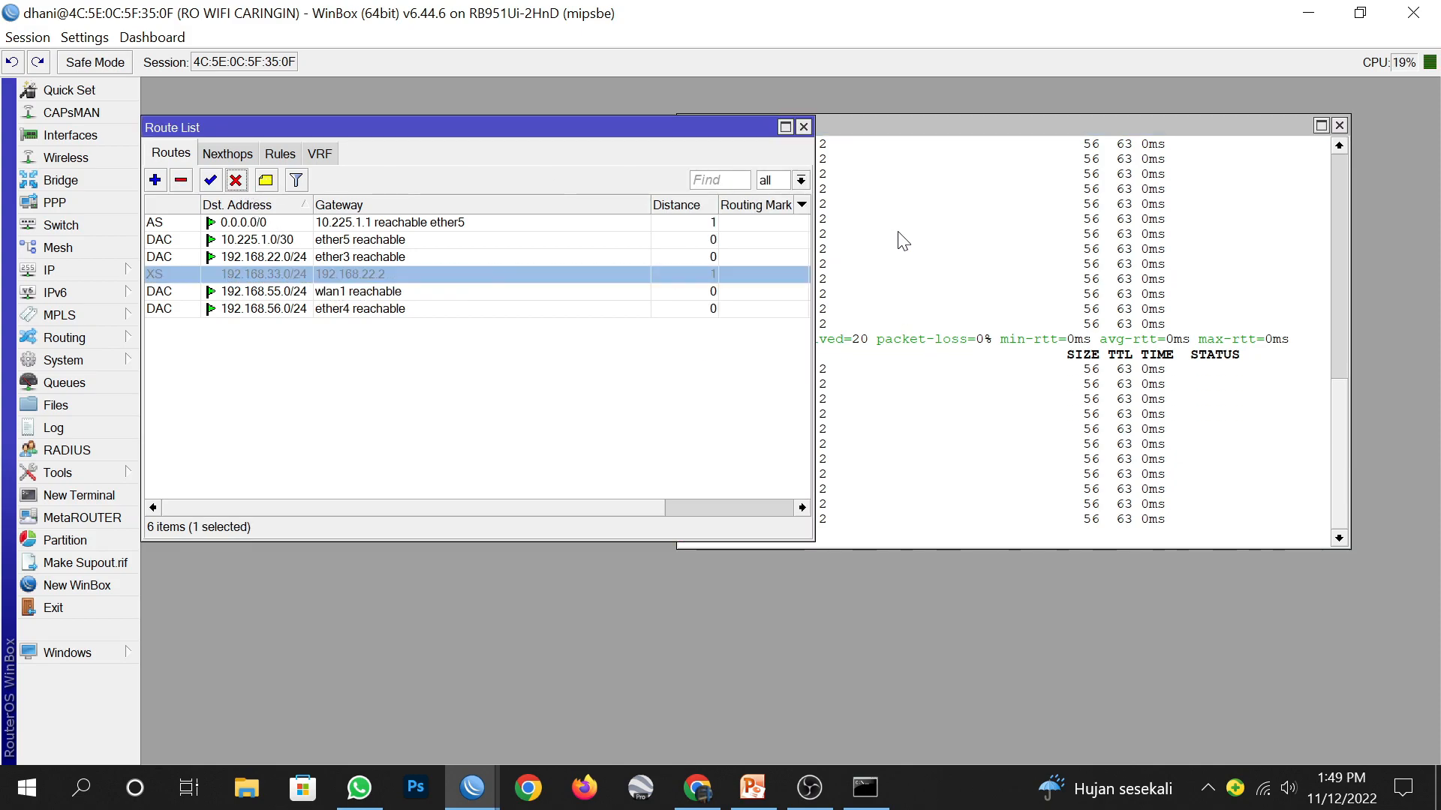
pyautogui.click(905, 129)
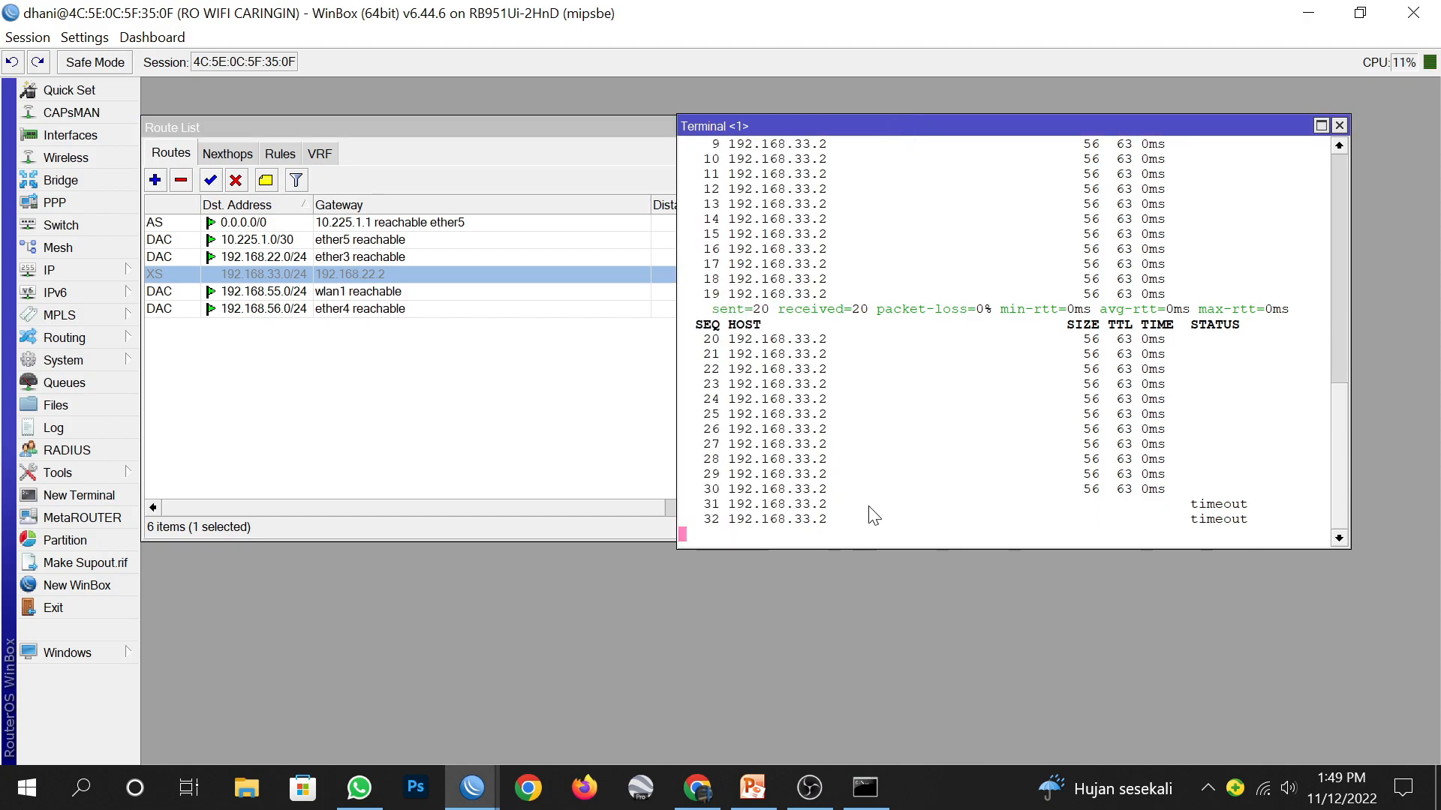
# Step: Enable the 192.168.33.0/24 route again and check the running ping in the terminal
pyautogui.click(364, 276)
pyautogui.click(212, 182)
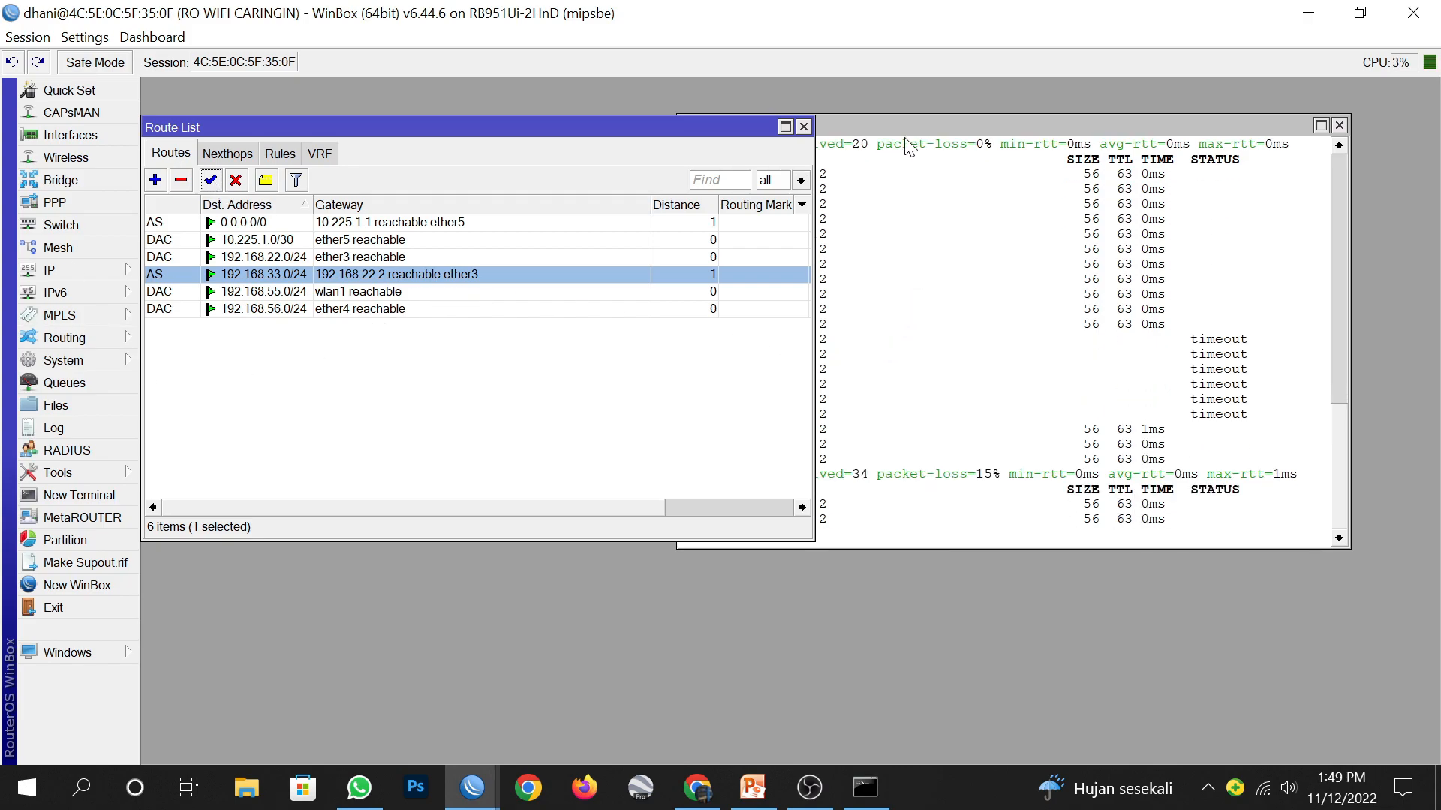
pyautogui.click(904, 132)
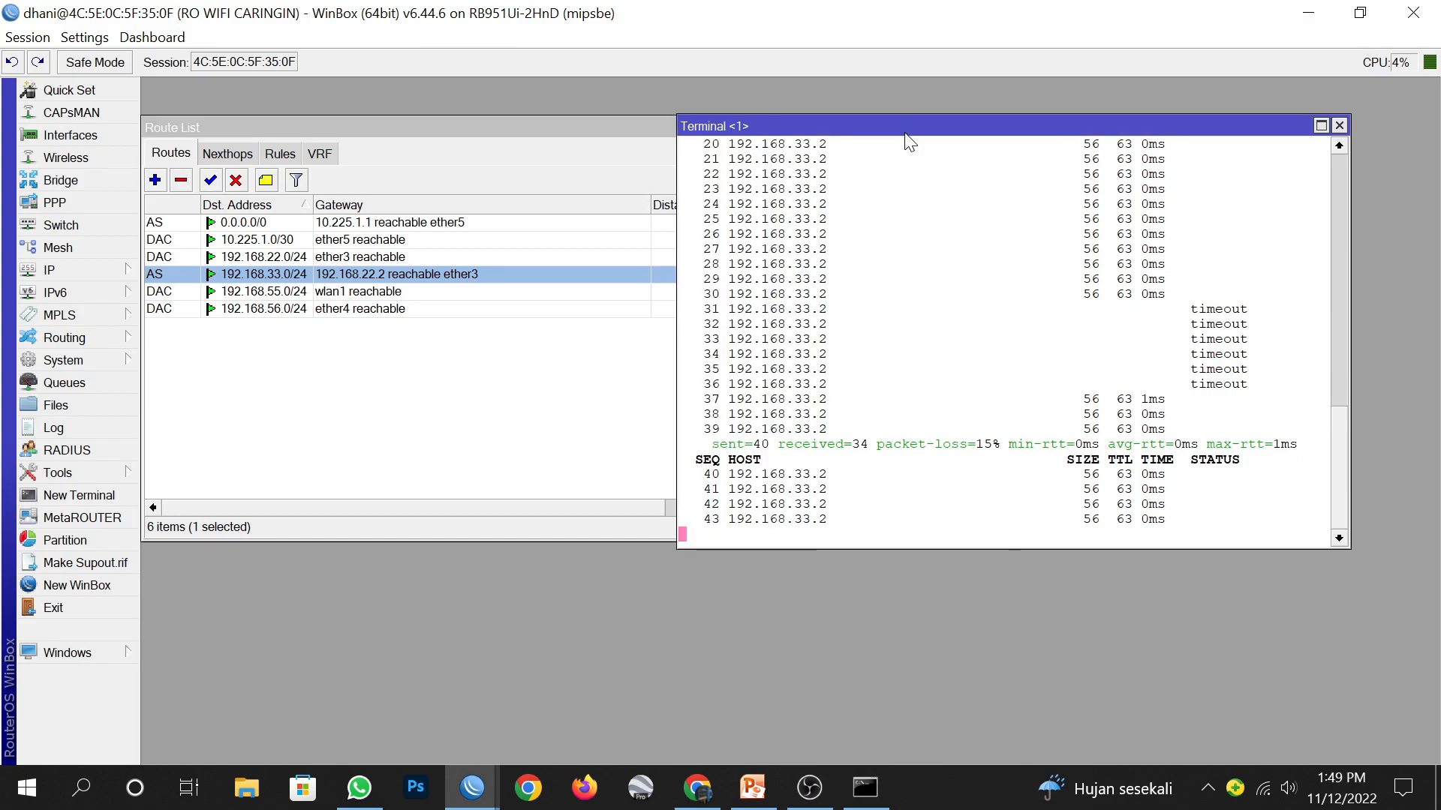
# Step: Change the destination address of the 192.168.33.0/24 route to the single host 192.168.33.2 and save the route
pyautogui.doubleClick(428, 272)
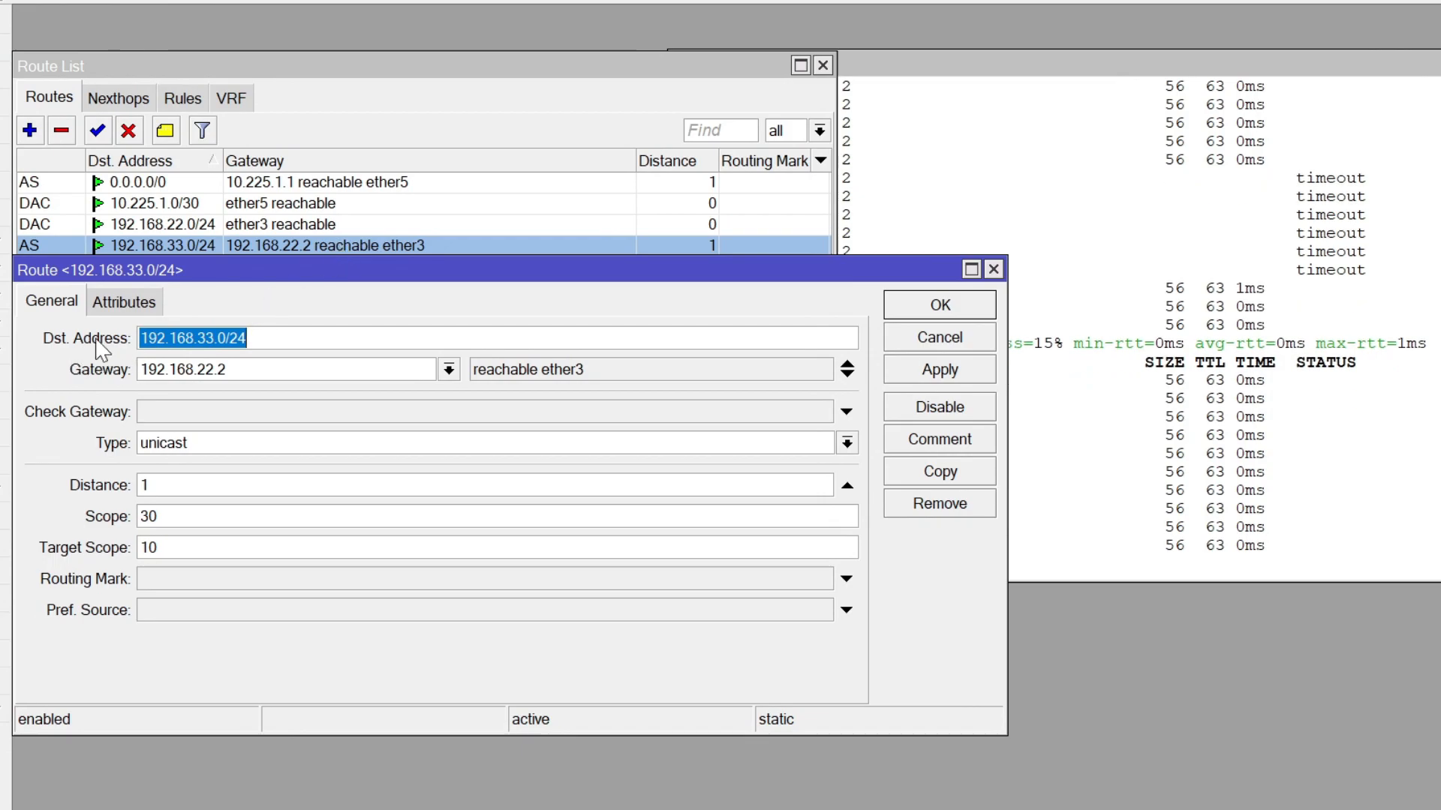
pyautogui.click(156, 337)
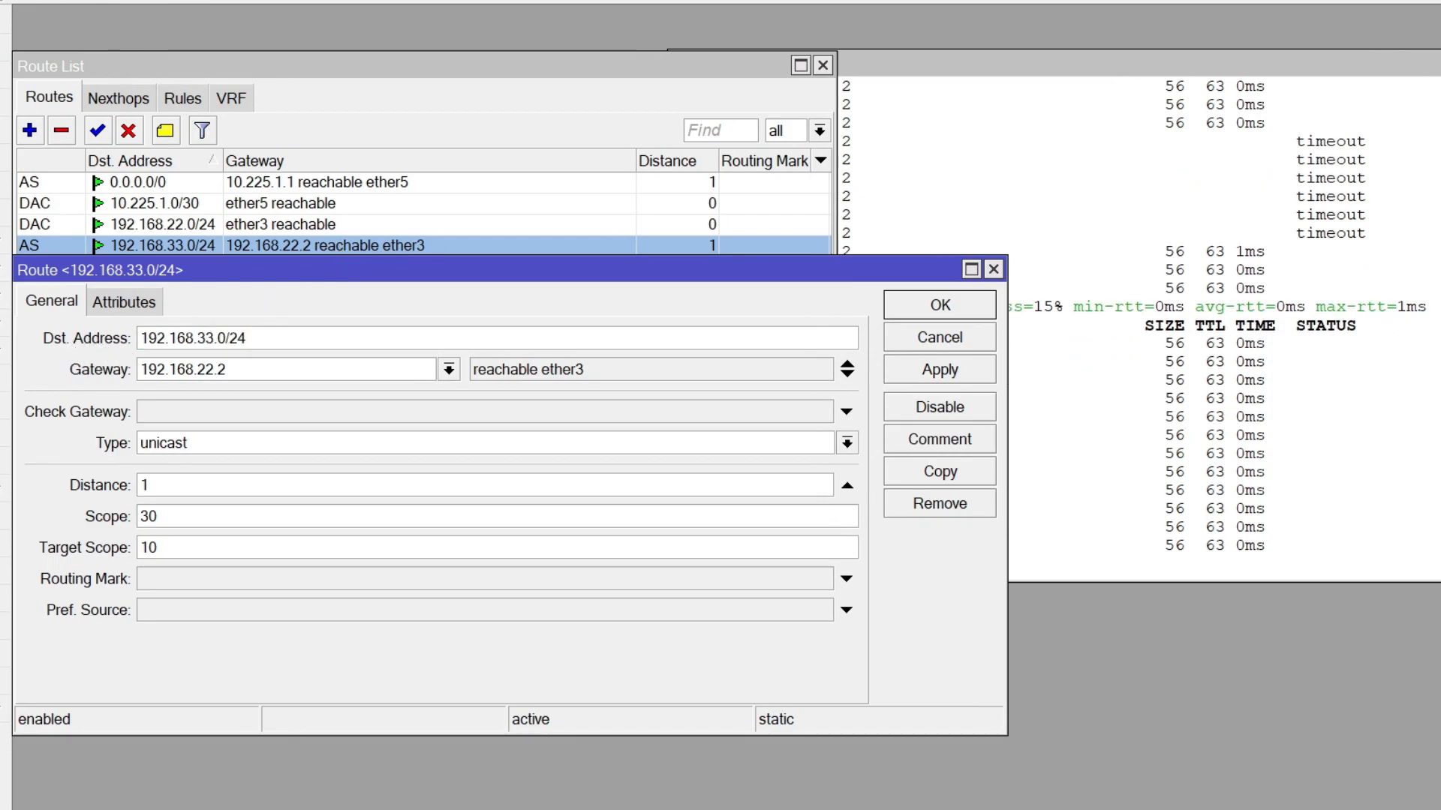
pyautogui.moveTo(248, 337); pyautogui.dragTo(148, 338)
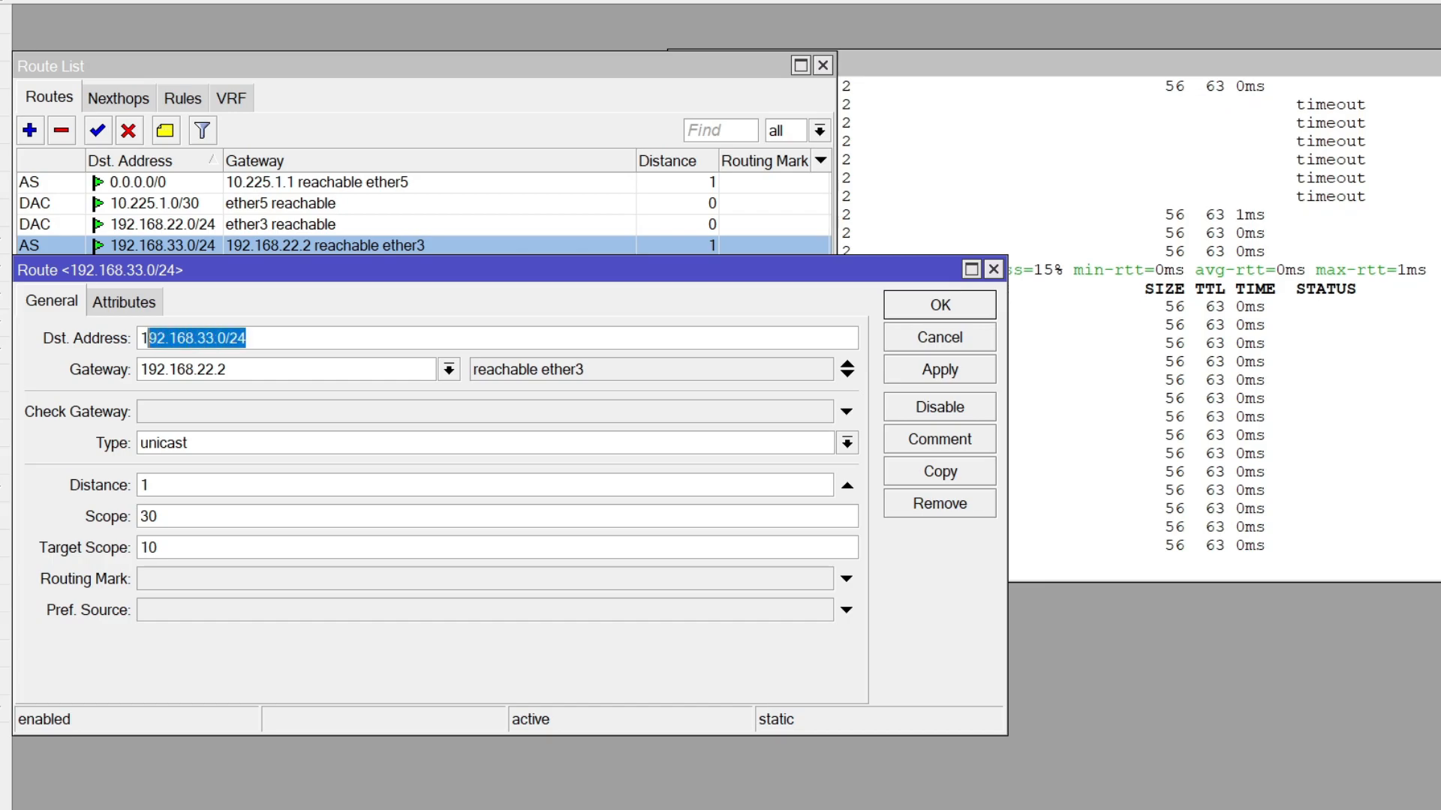
pyautogui.click(248, 337)
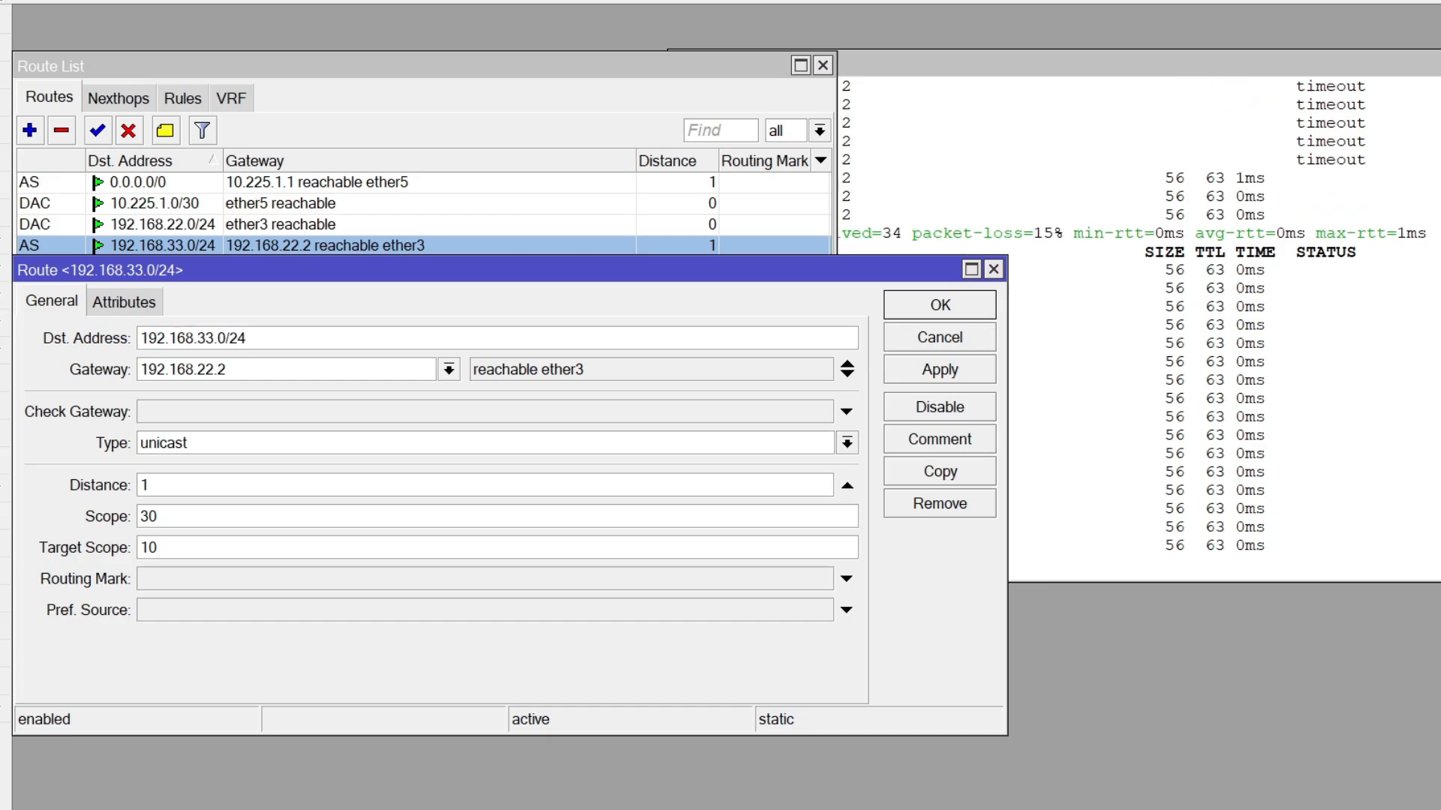
pyautogui.moveTo(247, 337); pyautogui.dragTo(148, 337)
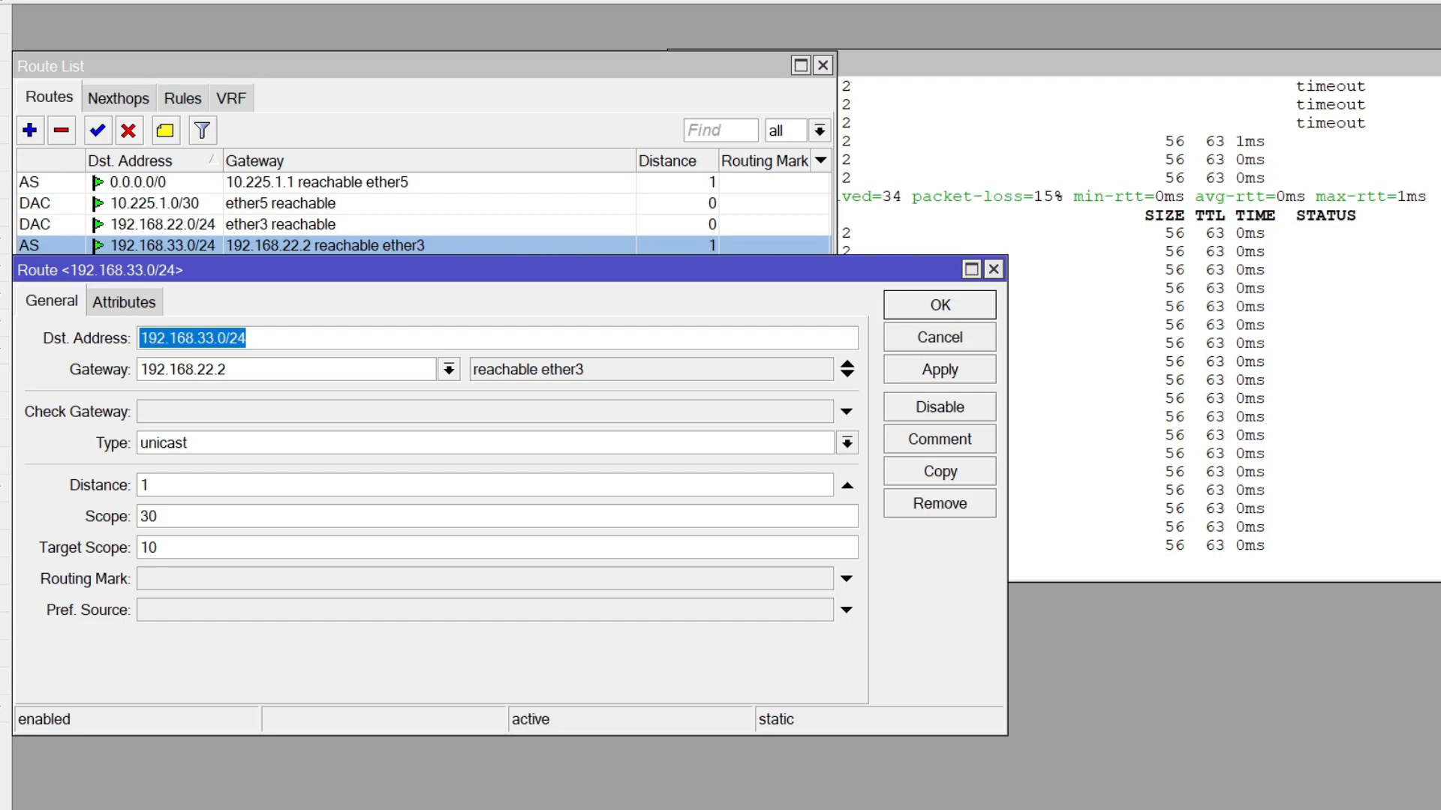
pyautogui.click(248, 337)
pyautogui.moveTo(248, 338); pyautogui.dragTo(139, 338)
pyautogui.click(251, 338)
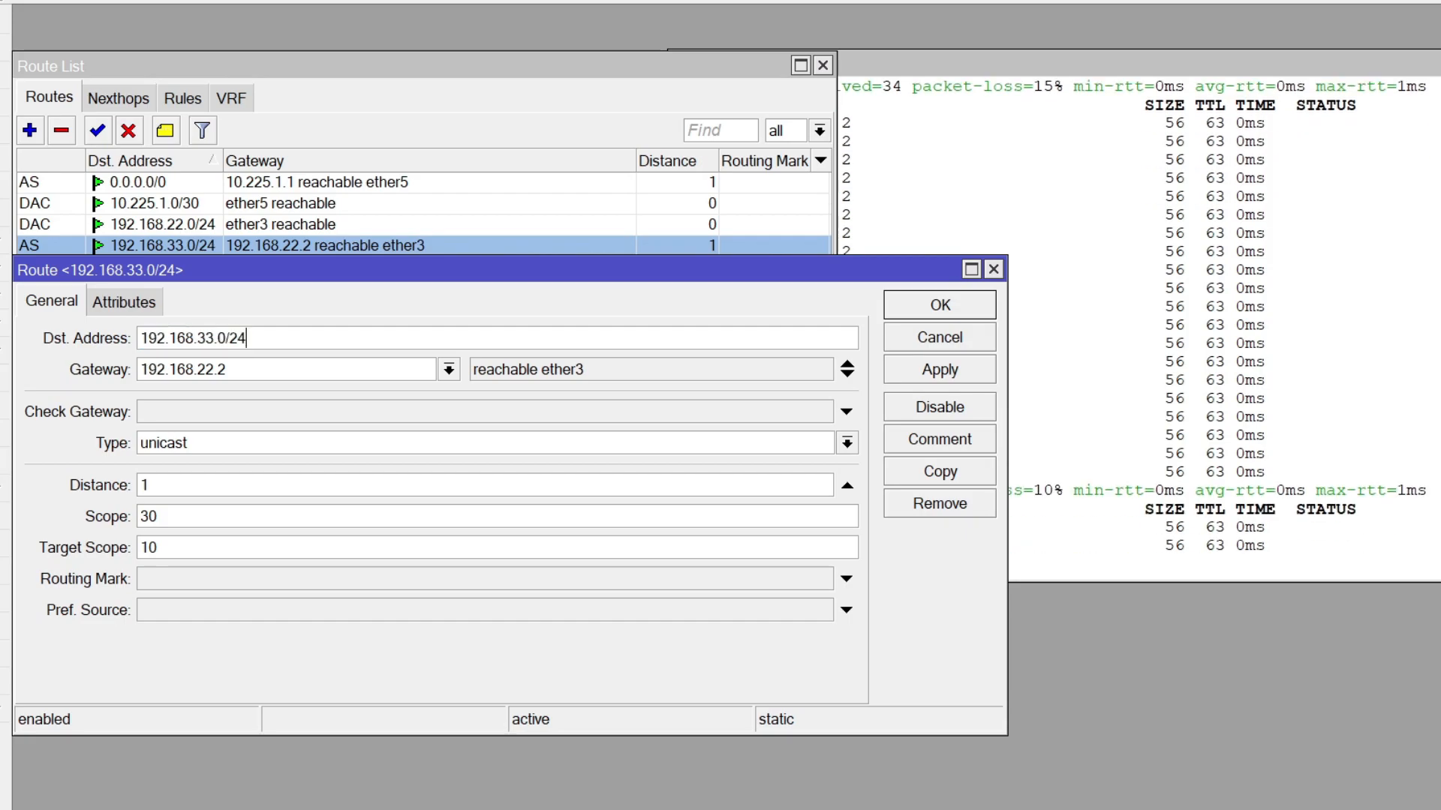
pyautogui.moveTo(248, 337)
pyautogui.mouseDown()
pyautogui.moveTo(213, 338)
pyautogui.moveTo(227, 338)
pyautogui.mouseUp()
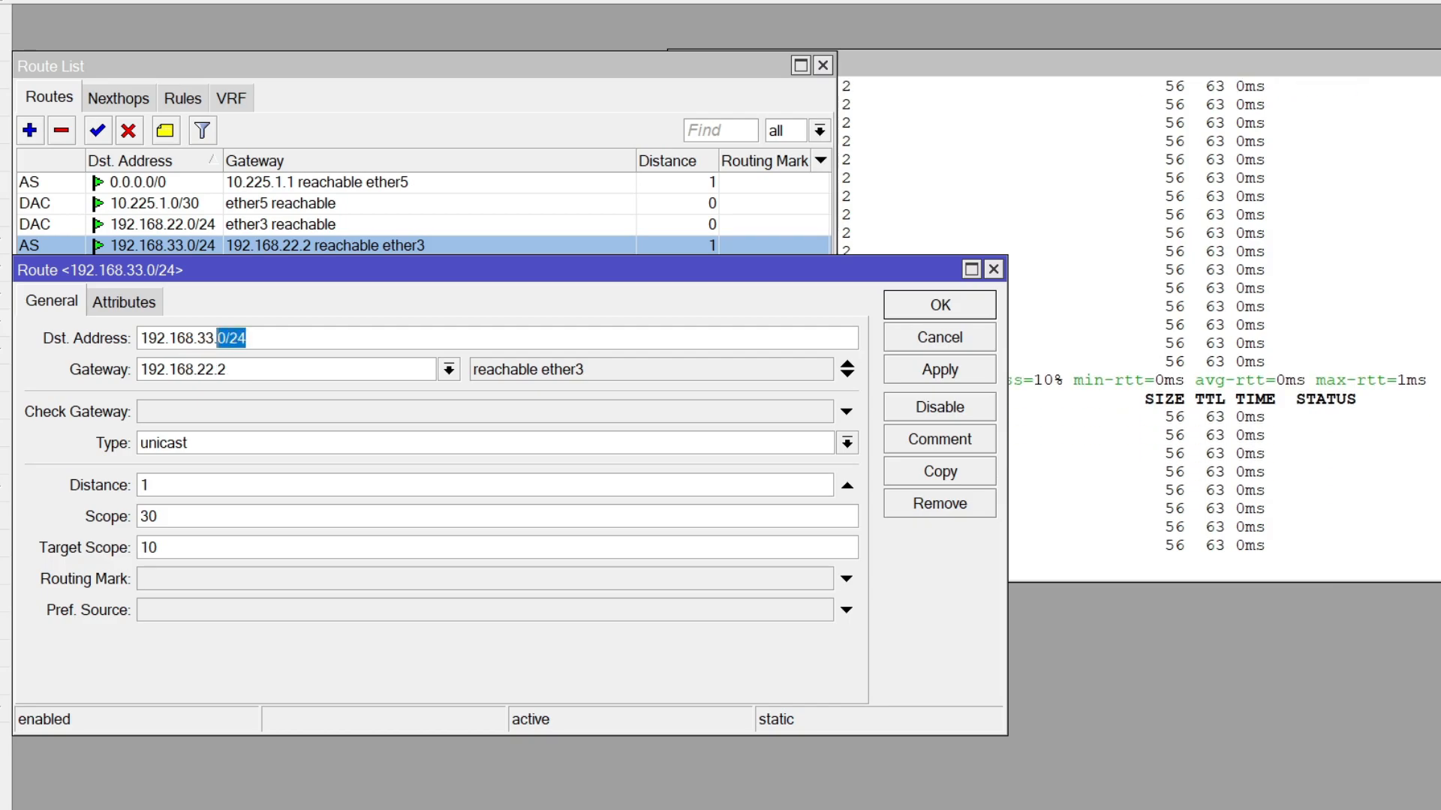
pyautogui.write('2')
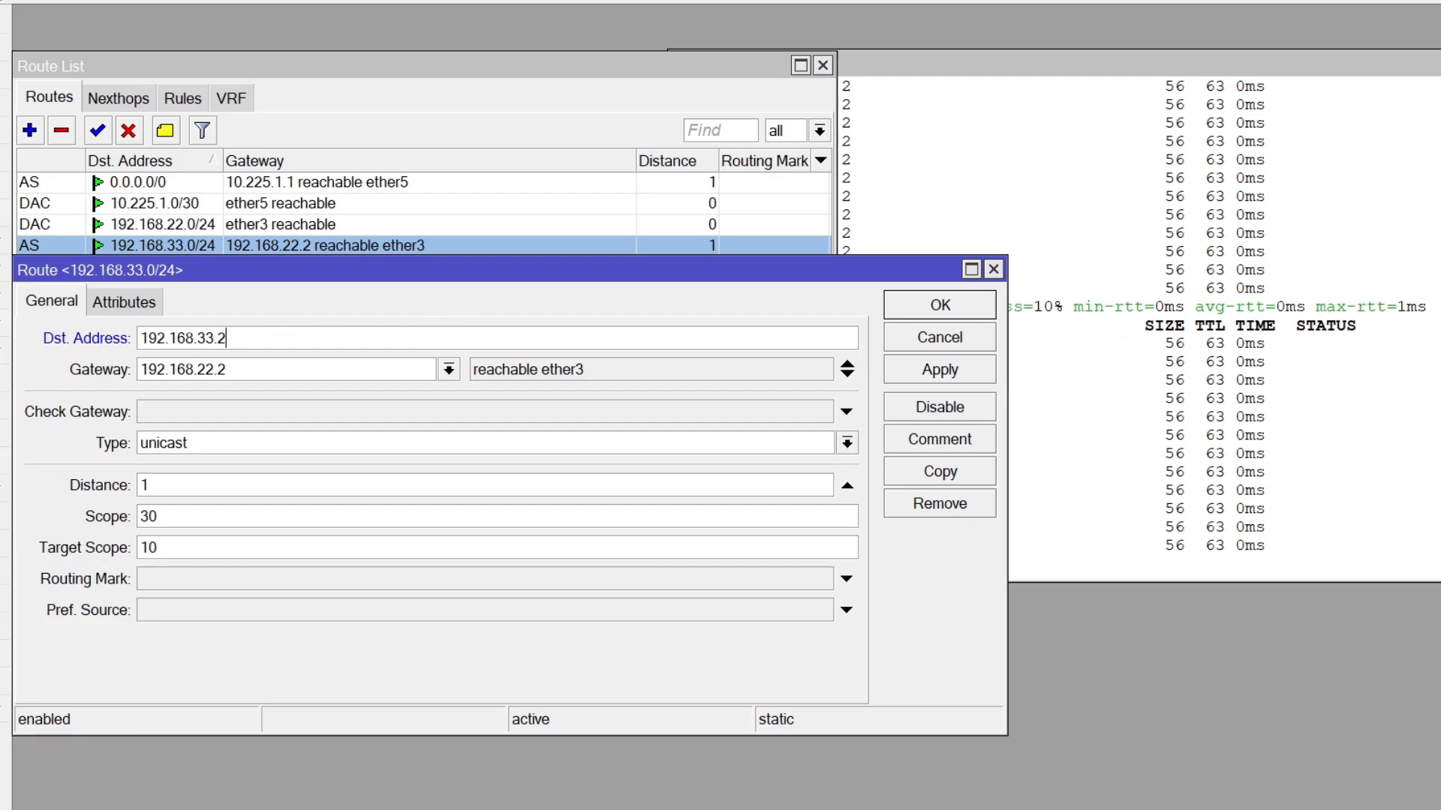
pyautogui.click(905, 377)
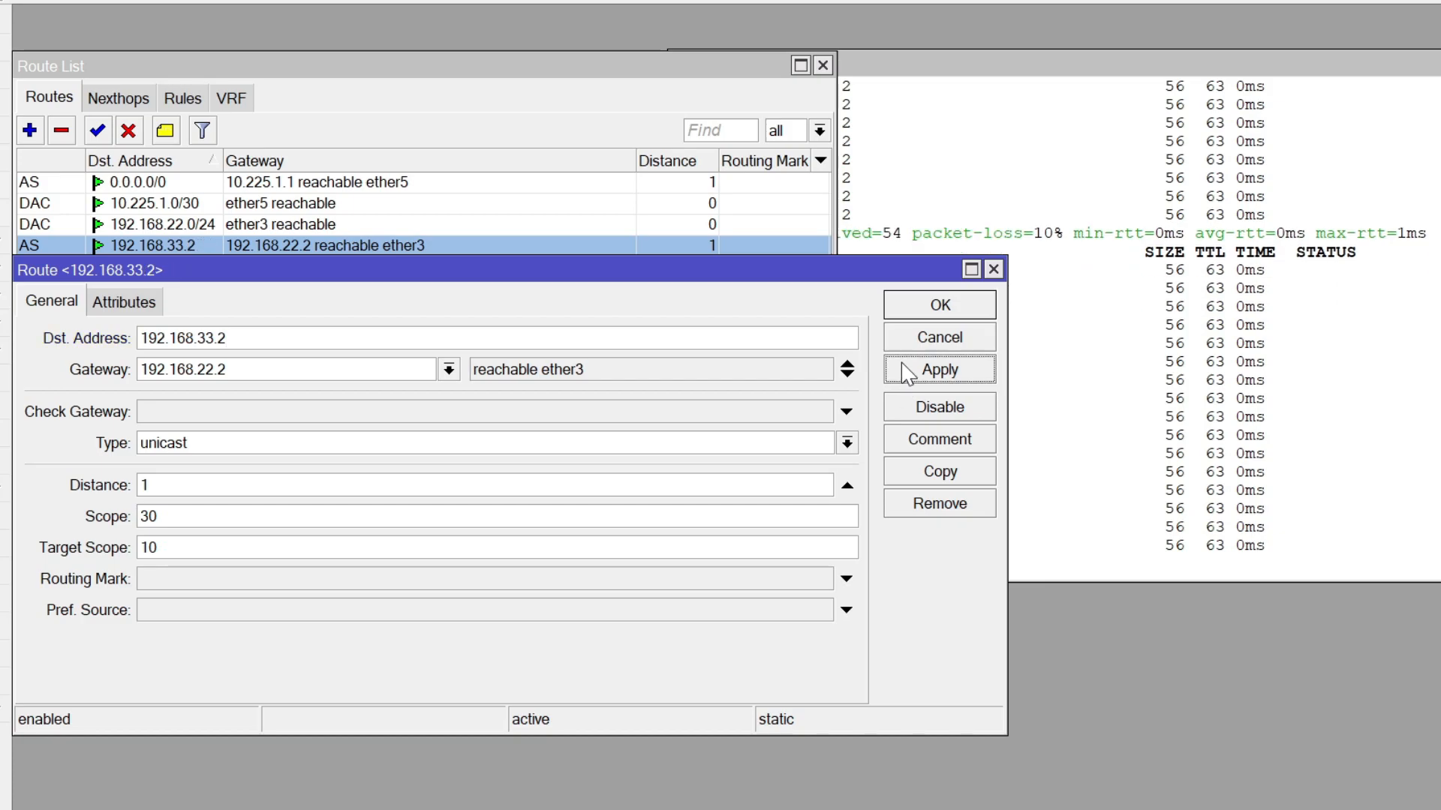
pyautogui.click(911, 313)
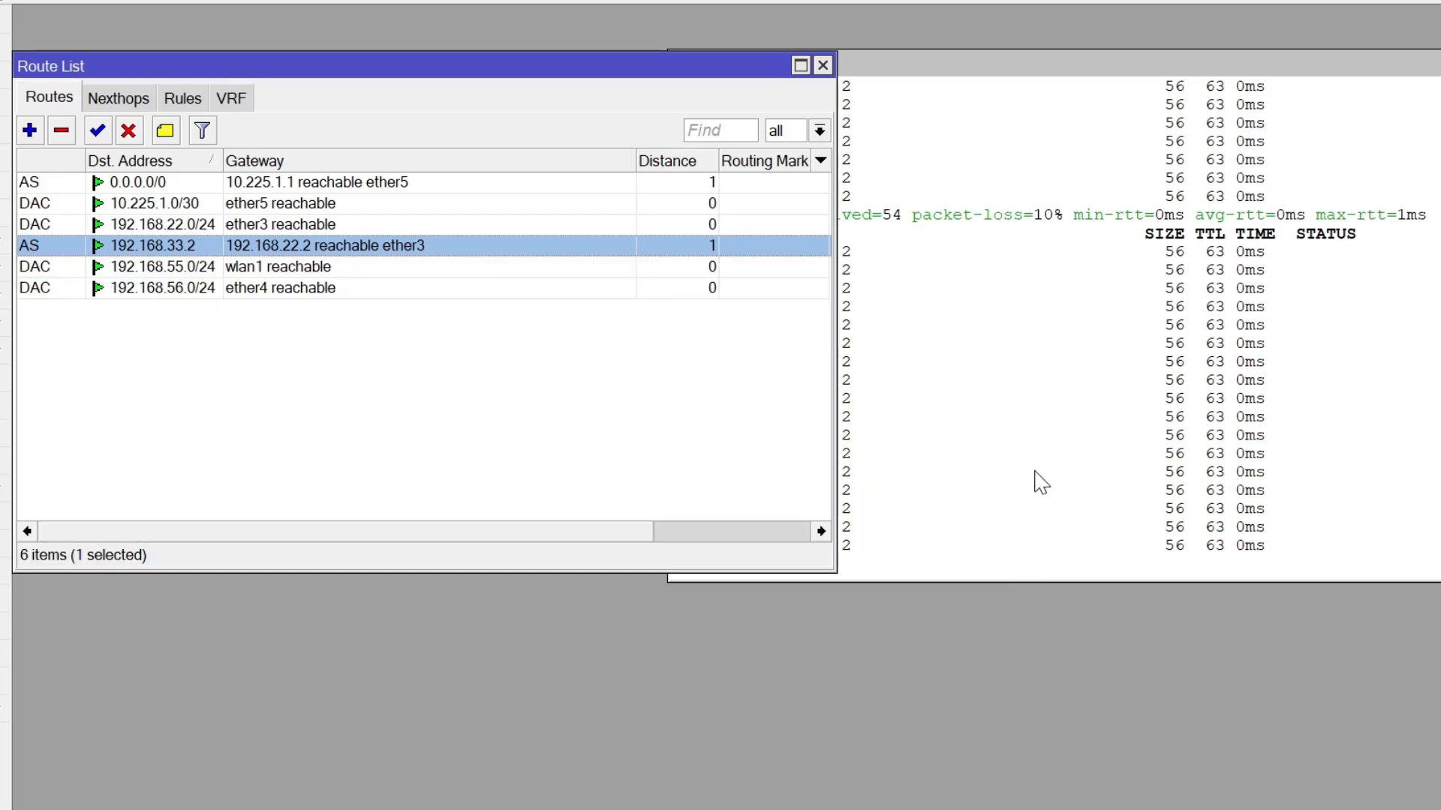
pyautogui.click(1008, 270)
# Step: Reopen the 192.168.33.2 route, set its destination address to 192.168.33.0/24 and apply the change
pyautogui.doubleClick(411, 245)
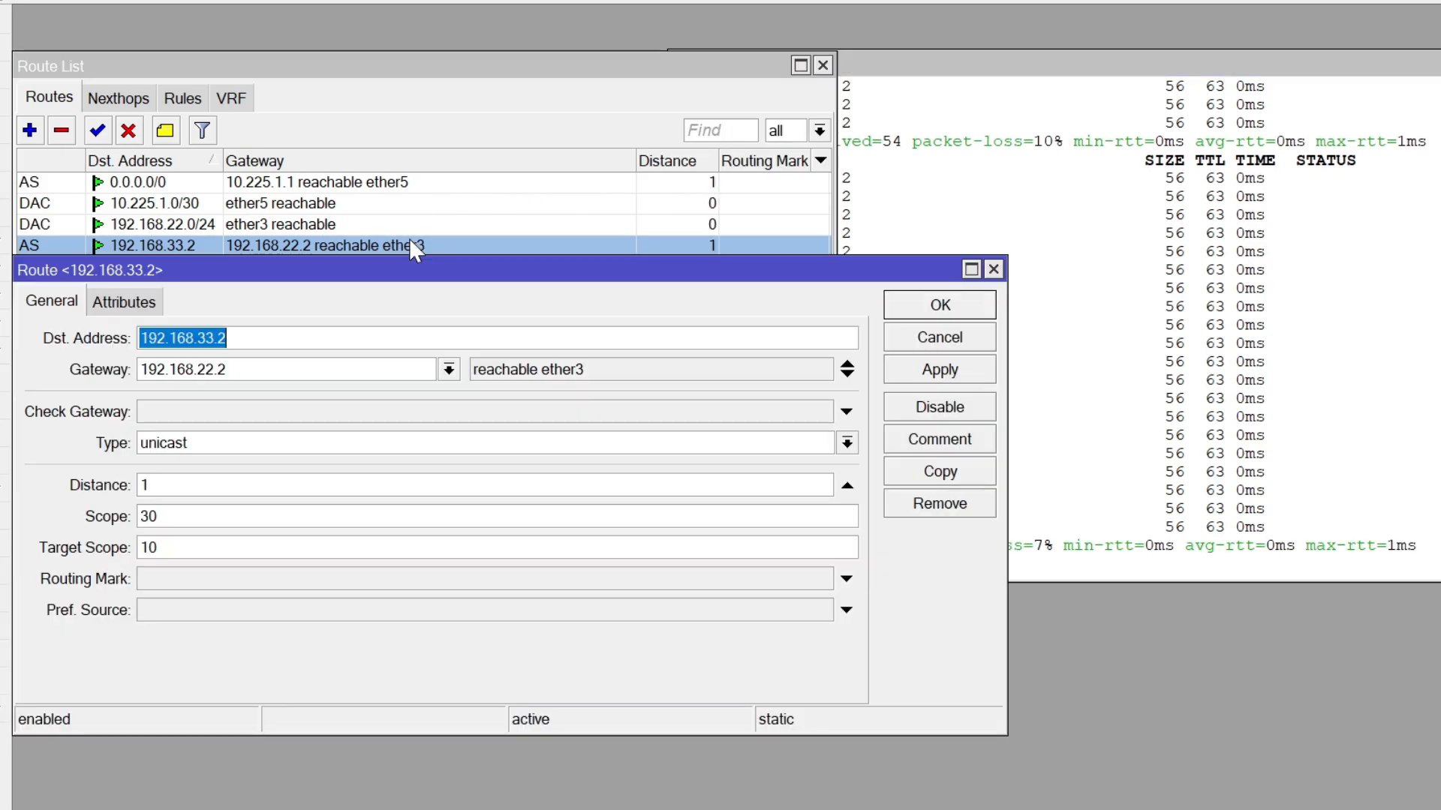
pyautogui.moveTo(232, 338); pyautogui.dragTo(139, 338)
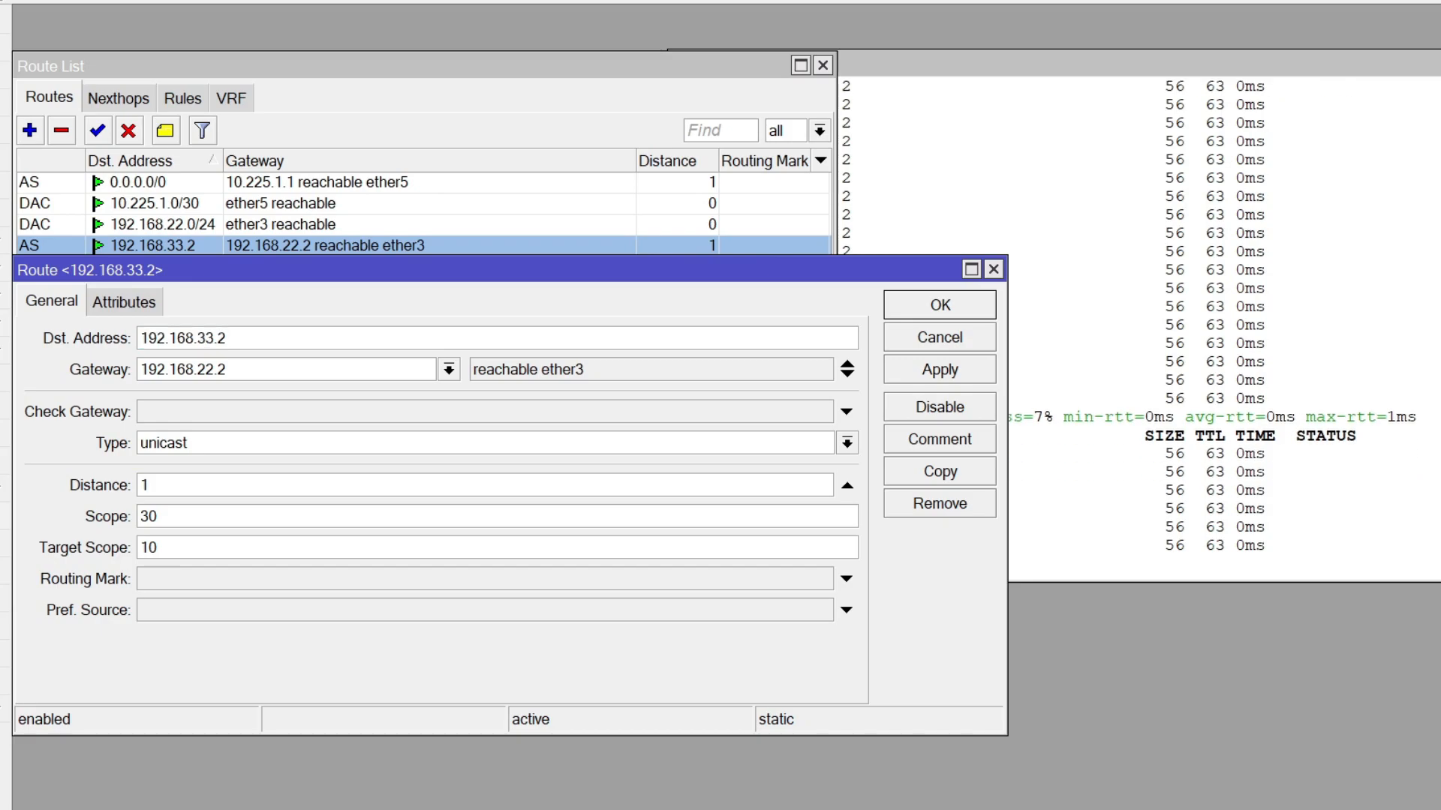
pyautogui.click(157, 339)
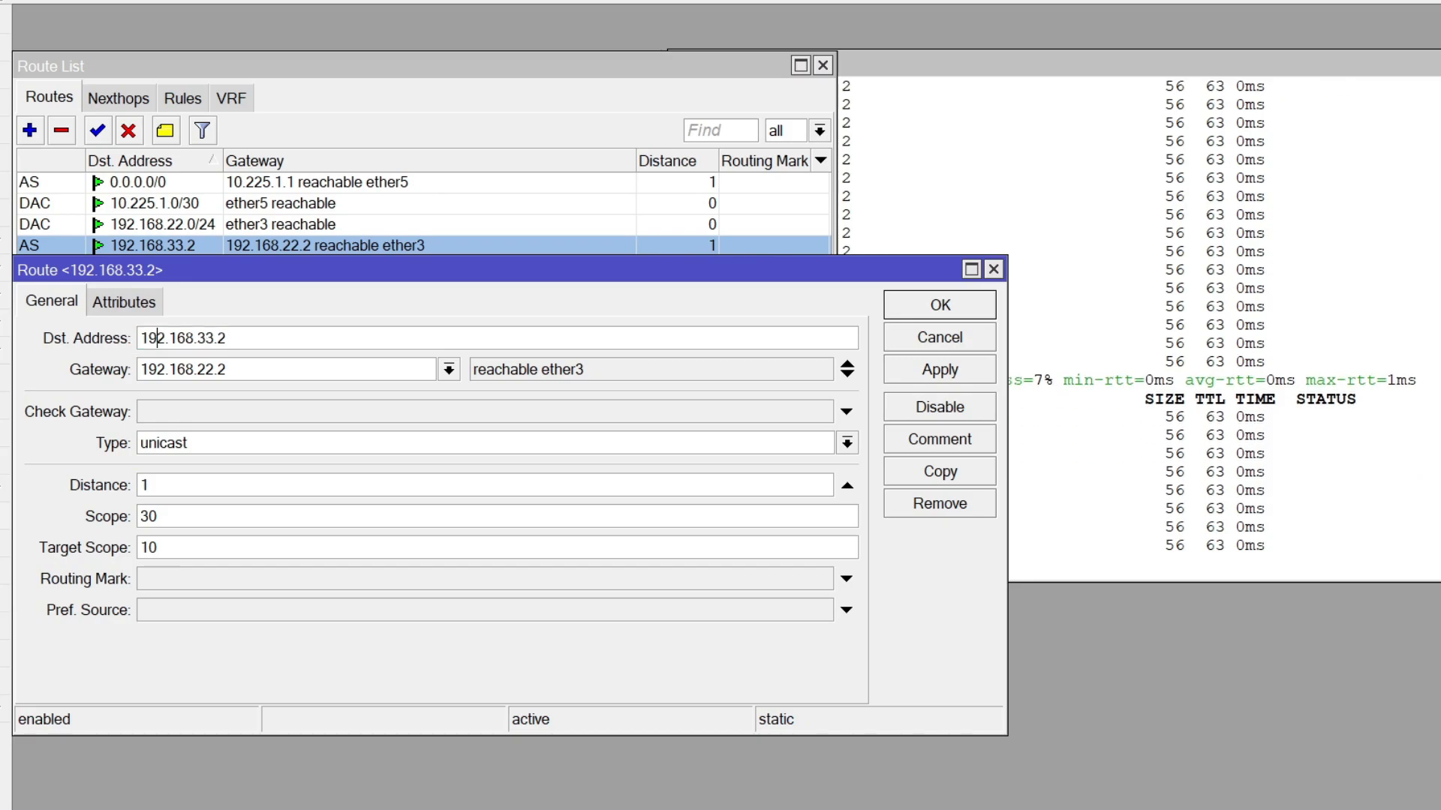
pyautogui.moveTo(227, 339); pyautogui.dragTo(139, 338)
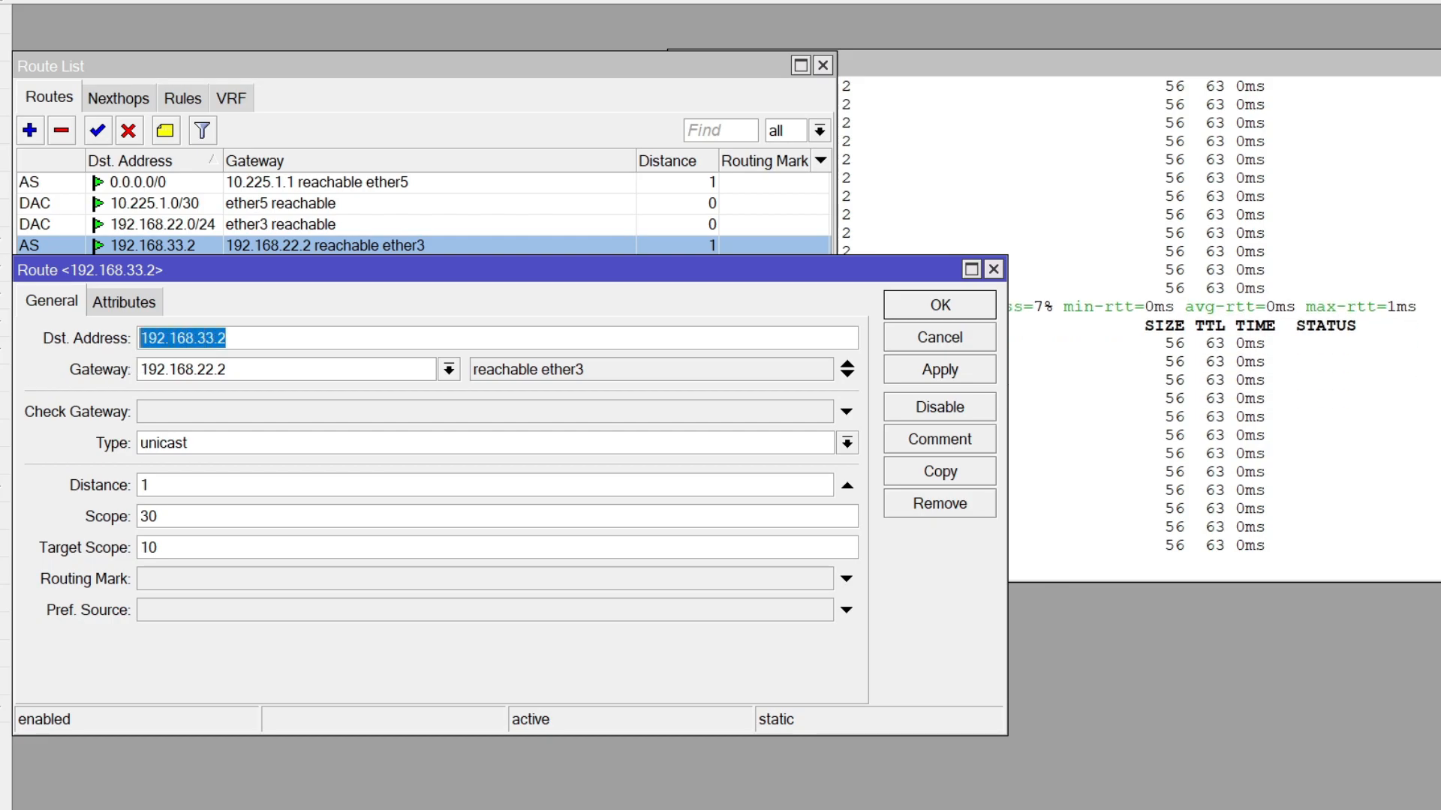
pyautogui.click(227, 338)
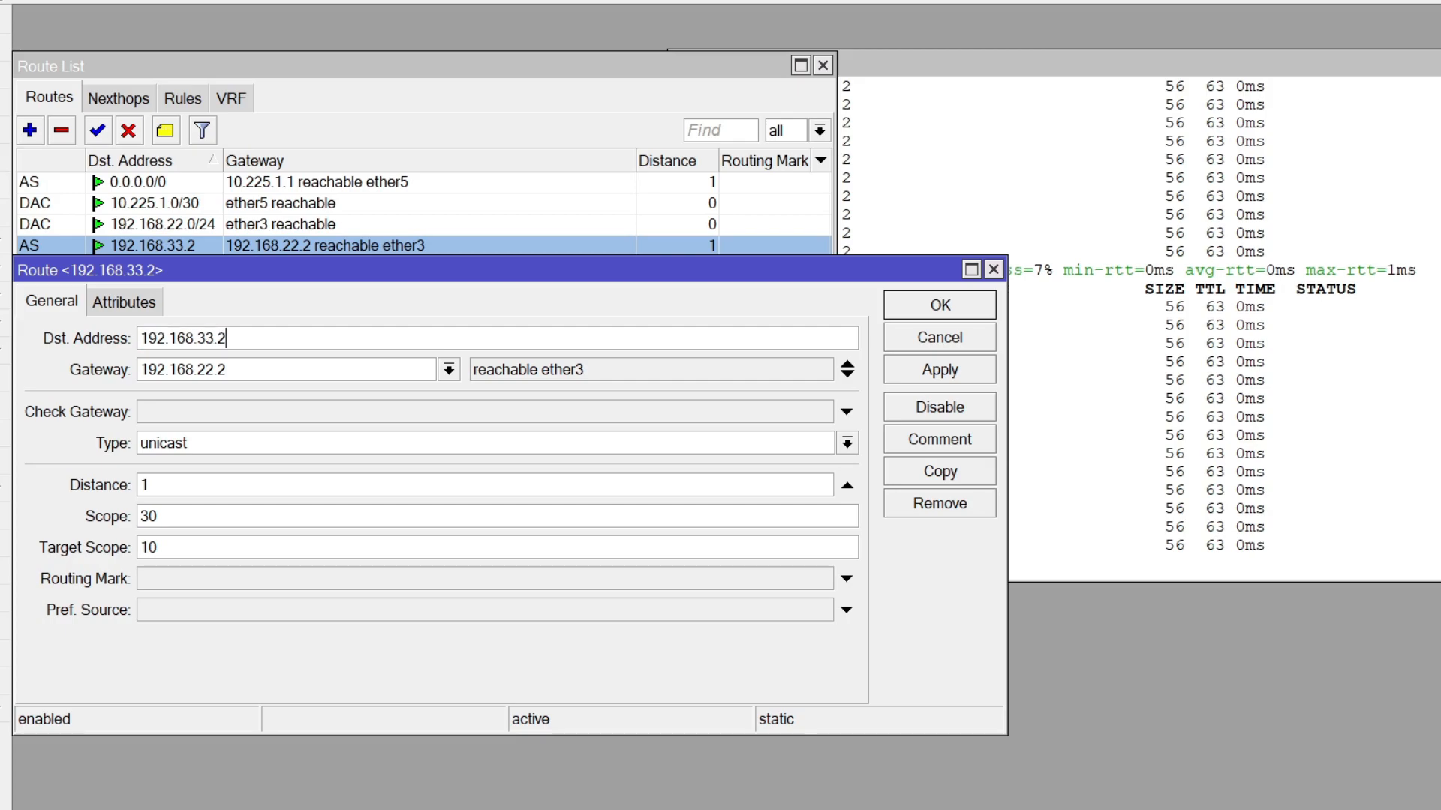
pyautogui.press('BackSpace')
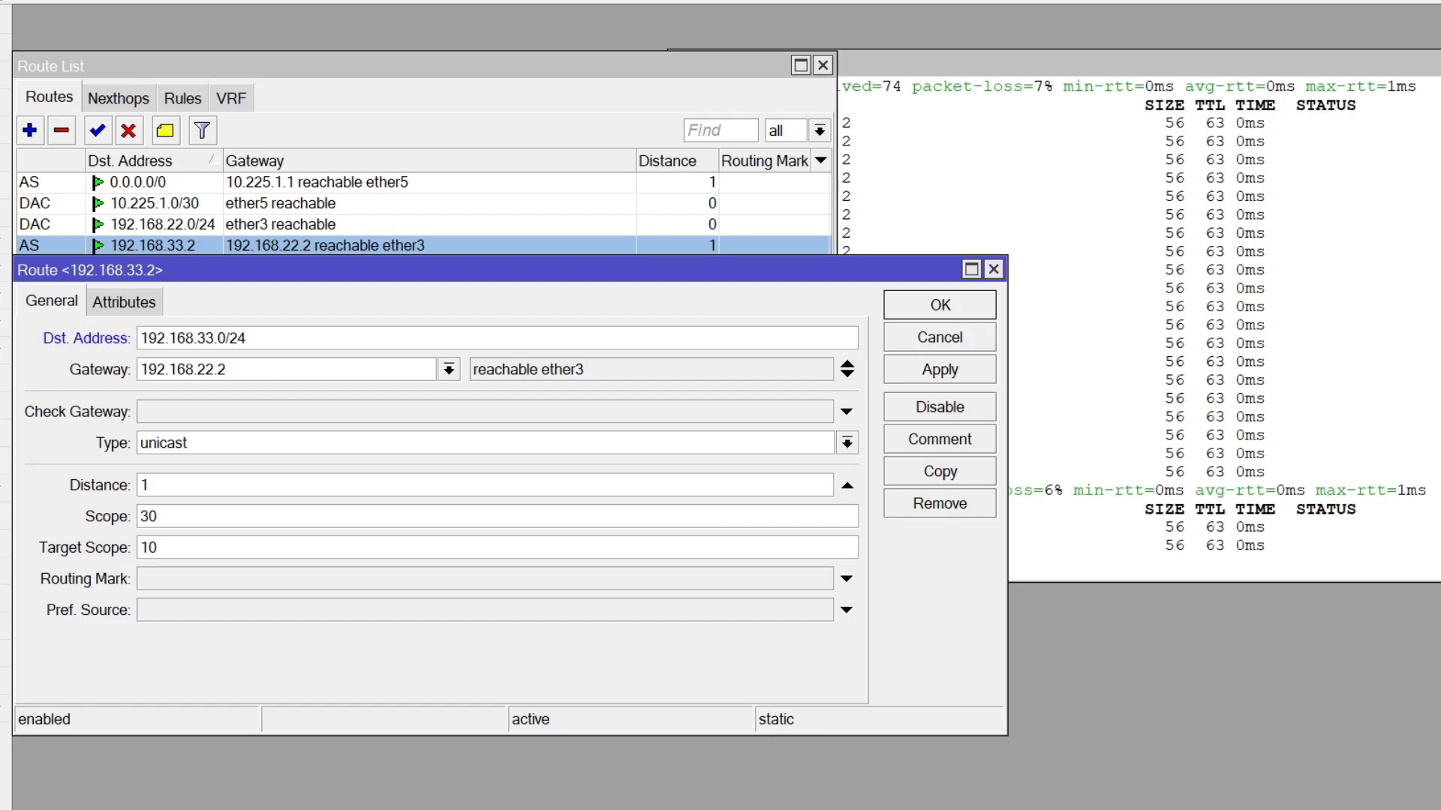
pyautogui.hotkey('shift', 'Left')
pyautogui.hotkey('shift', 'Left')
pyautogui.hotkey('shift', 'Left')
pyautogui.hotkey('shift', 'Left')
pyautogui.hotkey('shift', 'Left')
pyautogui.hotkey('shift', 'Left')
pyautogui.hotkey('shift', 'Left')
pyautogui.hotkey('shift', 'Left')
pyautogui.hotkey('shift', 'Left')
pyautogui.hotkey('shift', 'Left')
pyautogui.hotkey('shift', 'Left')
pyautogui.hotkey('shift', 'Left')
pyautogui.hotkey('shift', 'Left')
pyautogui.hotkey('shift', 'Left')
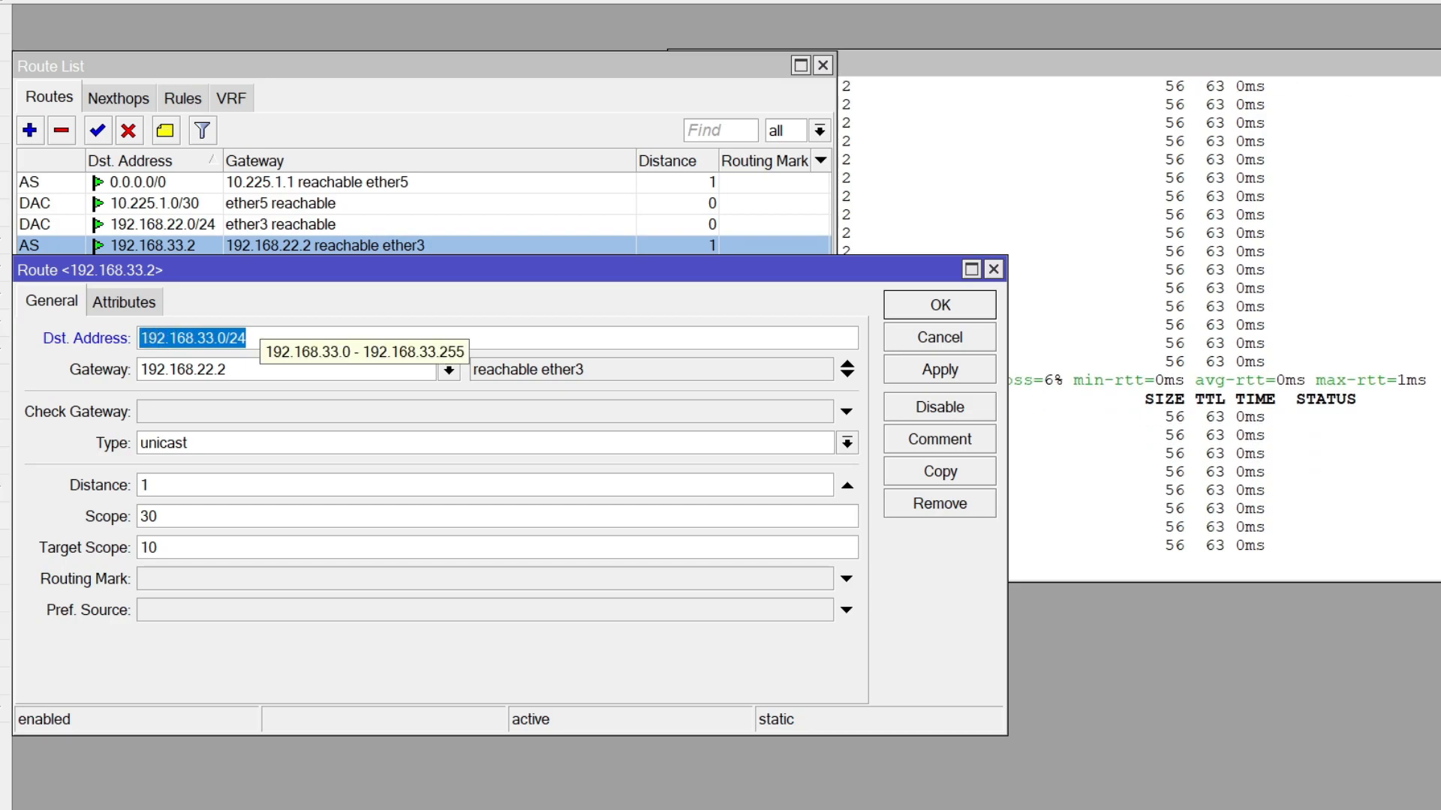
pyautogui.click(227, 369)
pyautogui.click(247, 339)
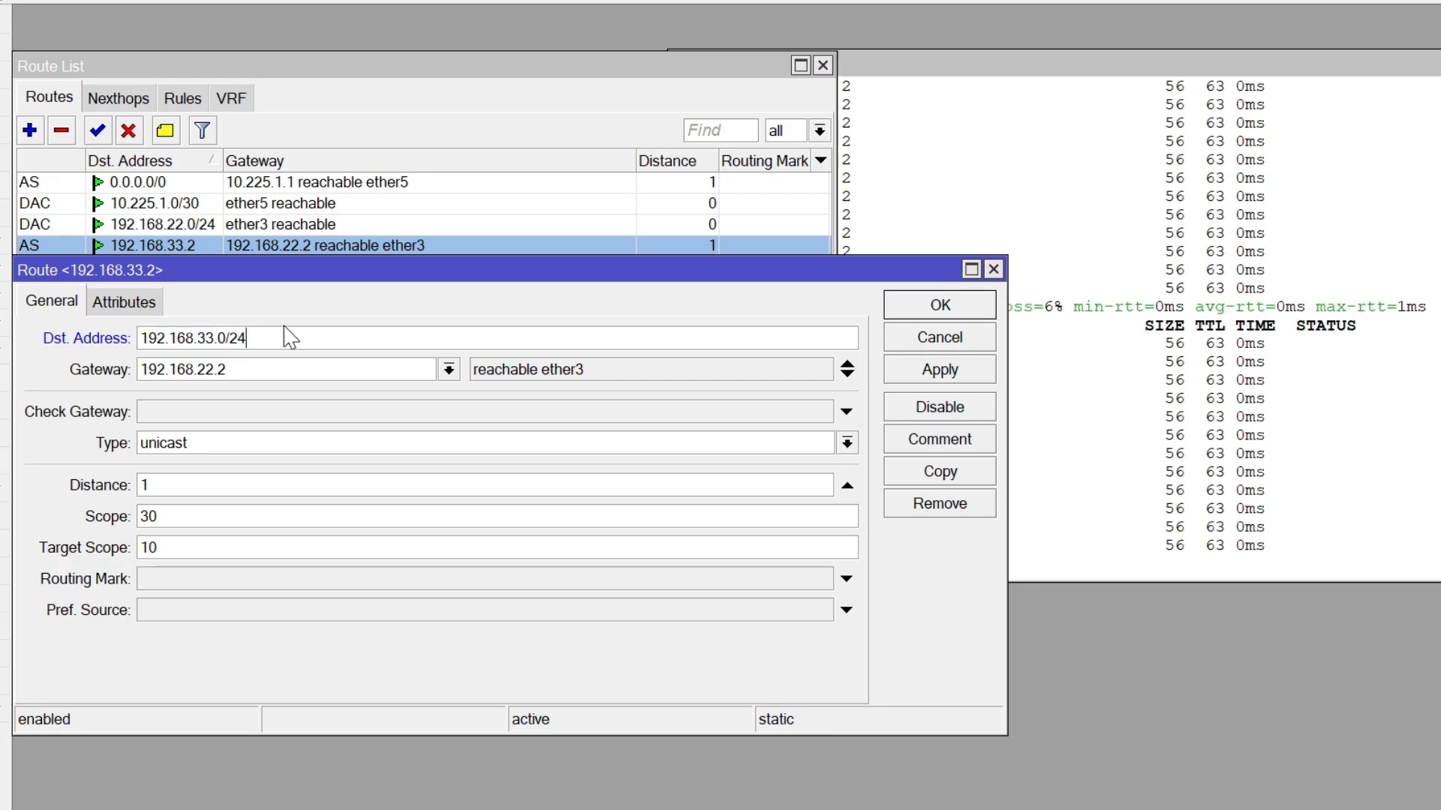
pyautogui.hotkey('shift', 'Left')
pyautogui.hotkey('shift', 'Left')
pyautogui.hotkey('shift', 'Left')
pyautogui.hotkey('shift', 'Left')
pyautogui.hotkey('shift', 'Left')
pyautogui.hotkey('shift', 'Left')
pyautogui.hotkey('shift', 'Left')
pyautogui.hotkey('shift', 'Left')
pyautogui.hotkey('shift', 'Left')
pyautogui.hotkey('shift', 'Left')
pyautogui.hotkey('shift', 'Left')
pyautogui.hotkey('shift', 'Left')
pyautogui.hotkey('shift', 'Left')
pyautogui.hotkey('shift', 'Left')
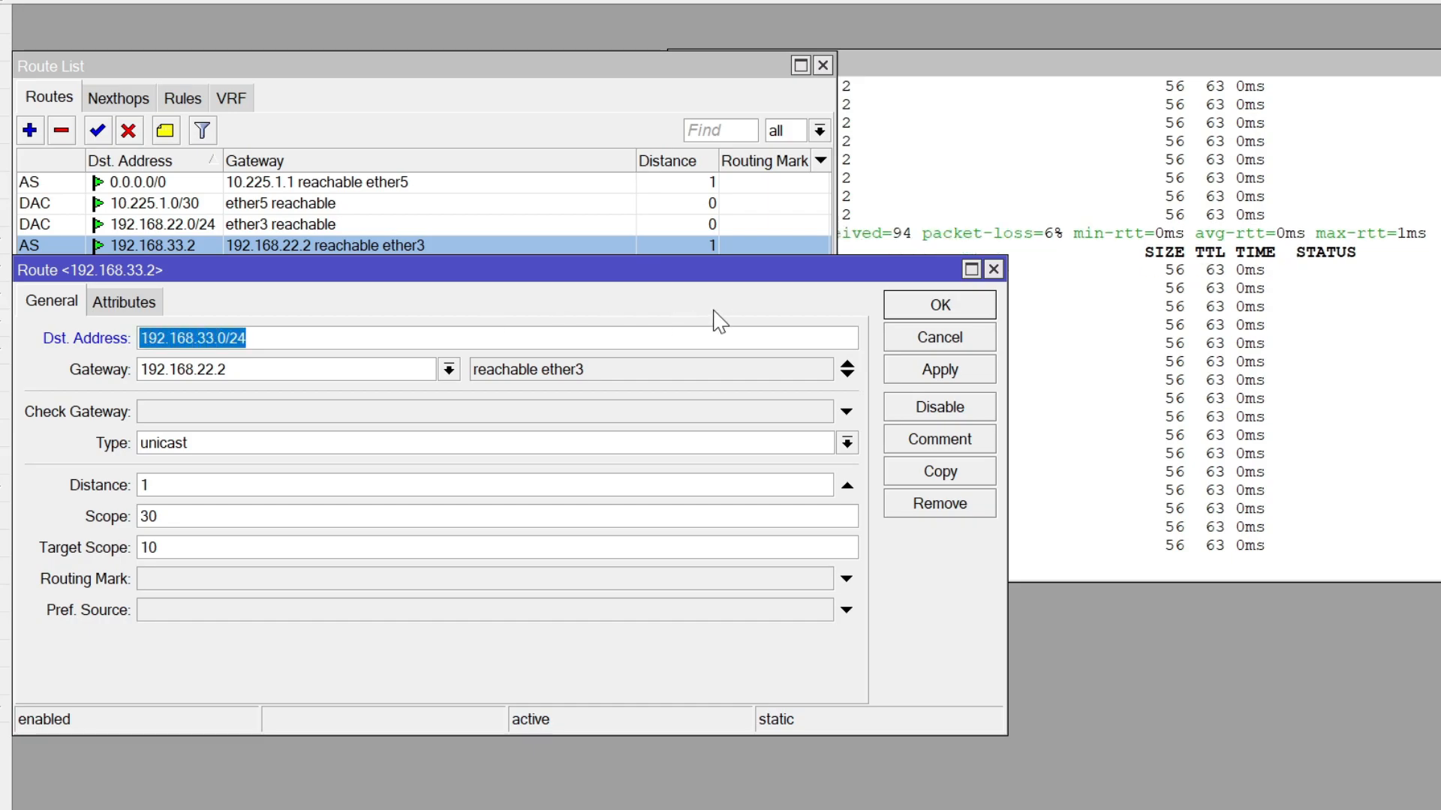
pyautogui.click(893, 369)
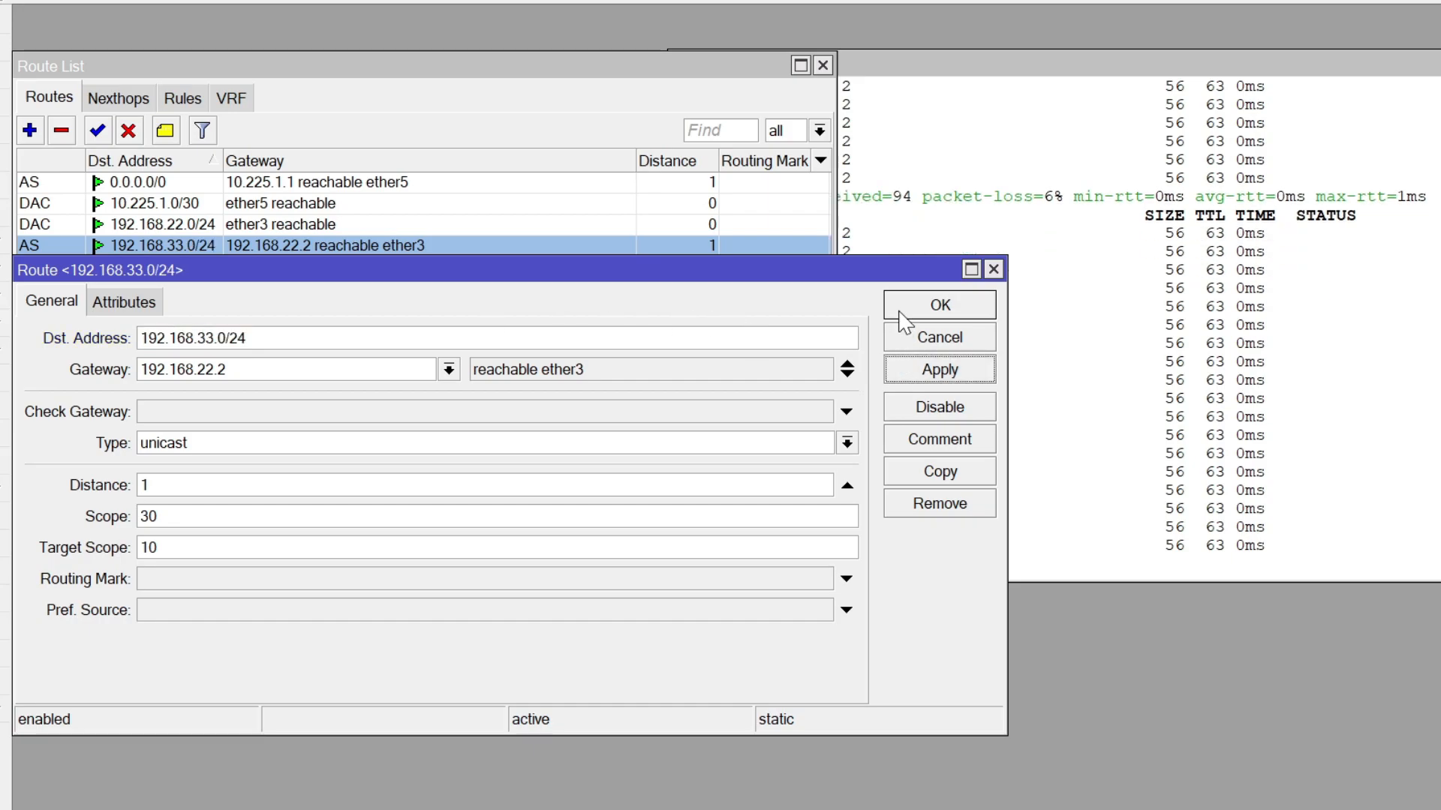
# Step: Save and close the 192.168.33.0/24 route, and open a new browser tab in Chrome
pyautogui.click(904, 312)
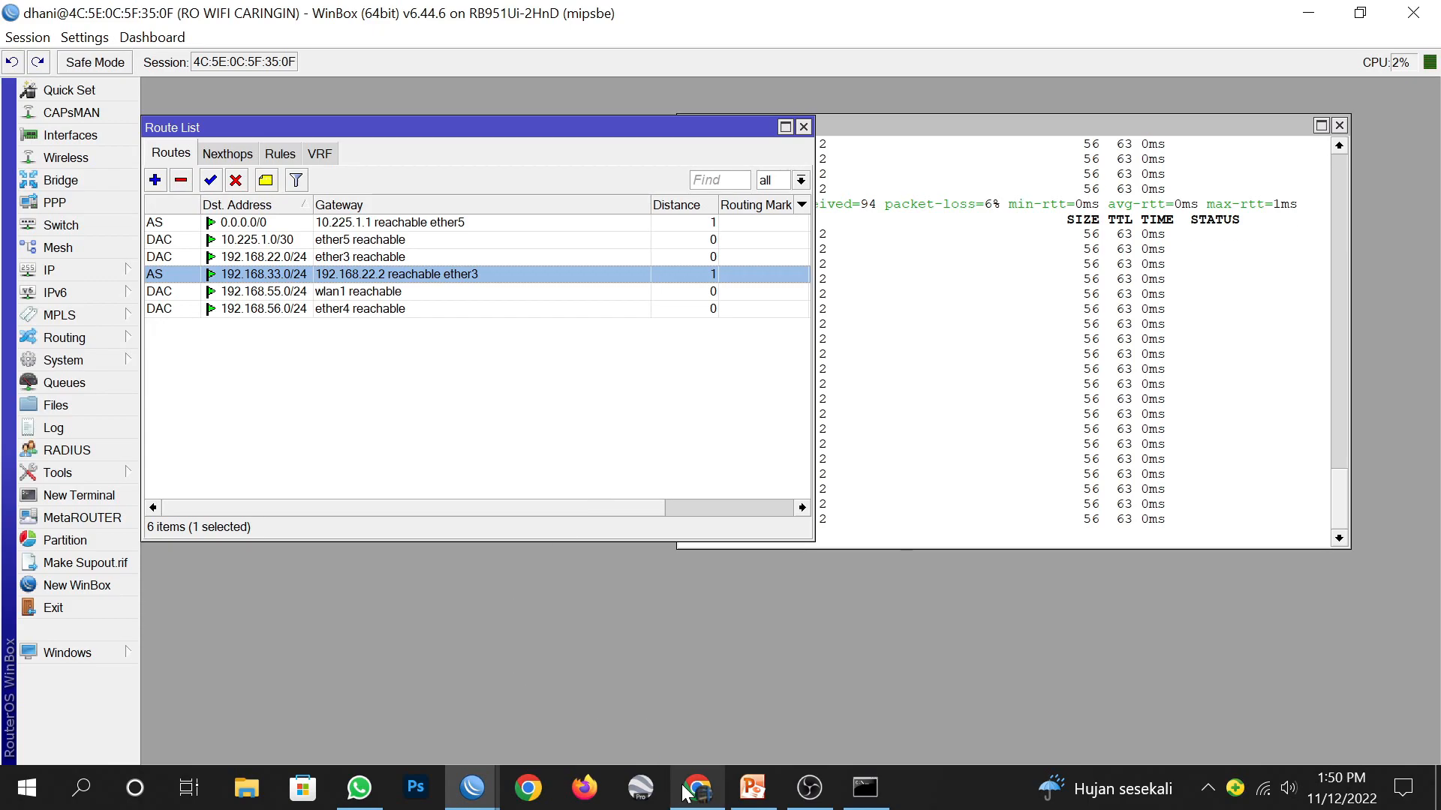
pyautogui.click(697, 787)
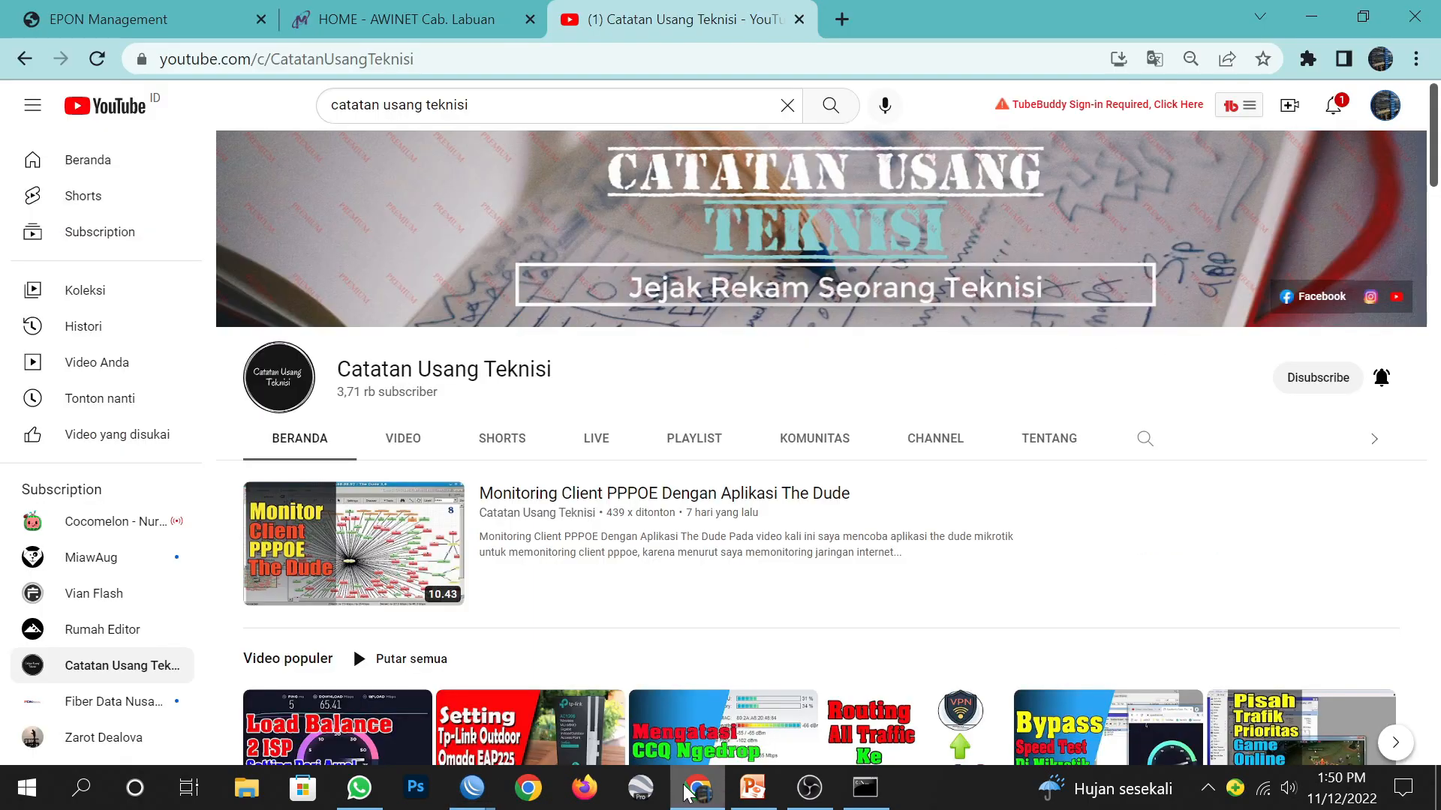
pyautogui.click(842, 20)
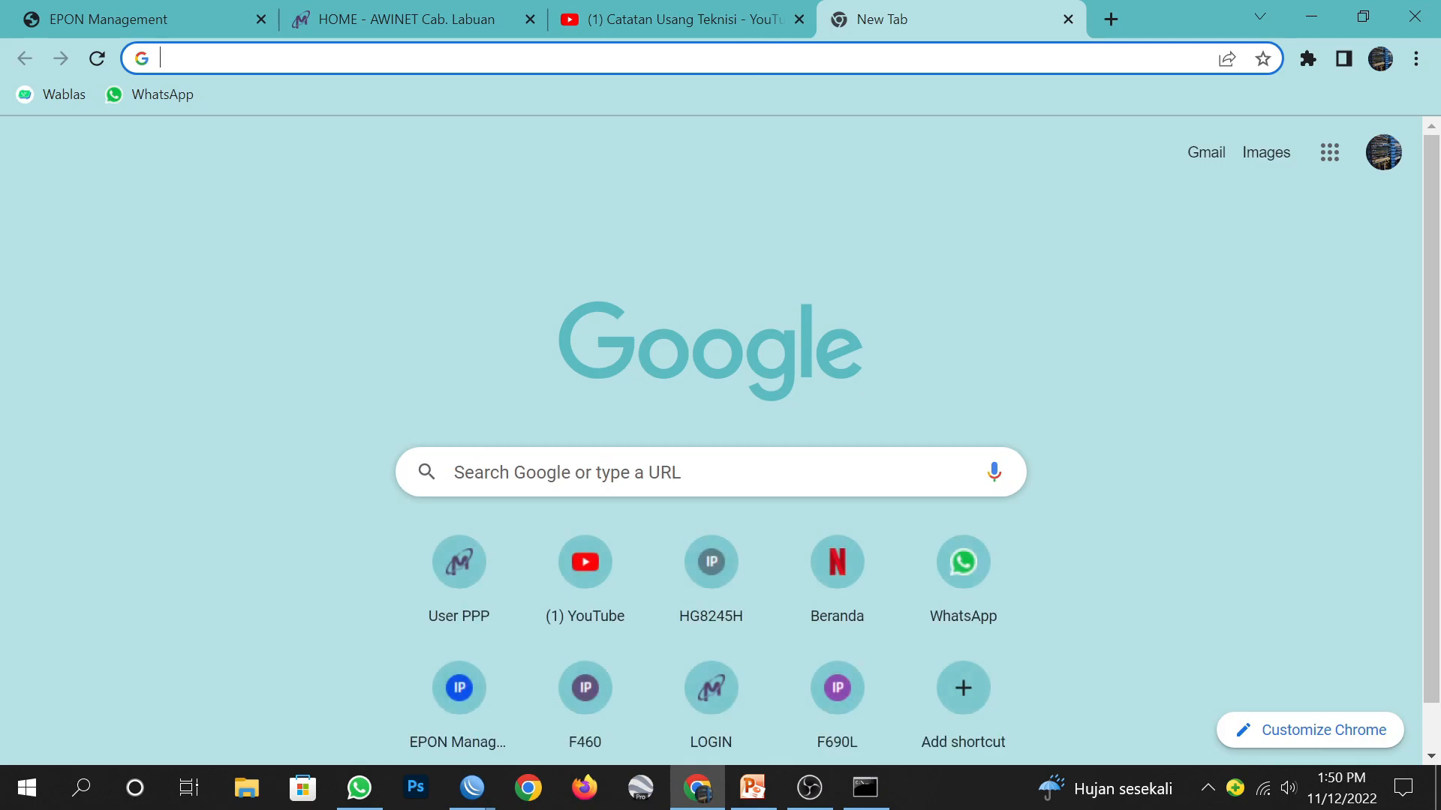
# Step: In the Command Prompt, stop the running ping to 192.168.33.2 and restart it with ping 192.168.33.2 -t
pyautogui.click(872, 790)
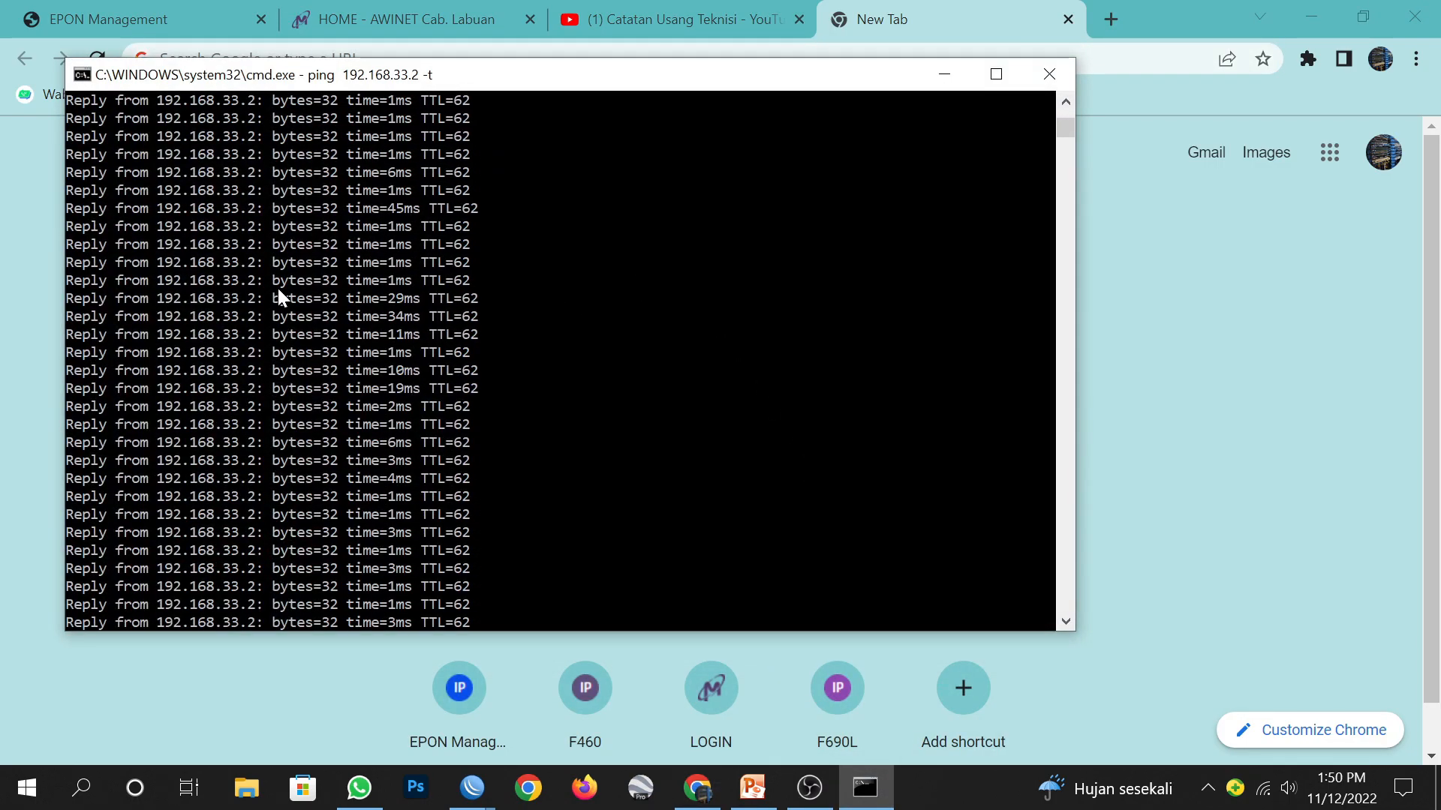
pyautogui.scroll(-20, 292, 263)
pyautogui.scroll(8, 289, 242)
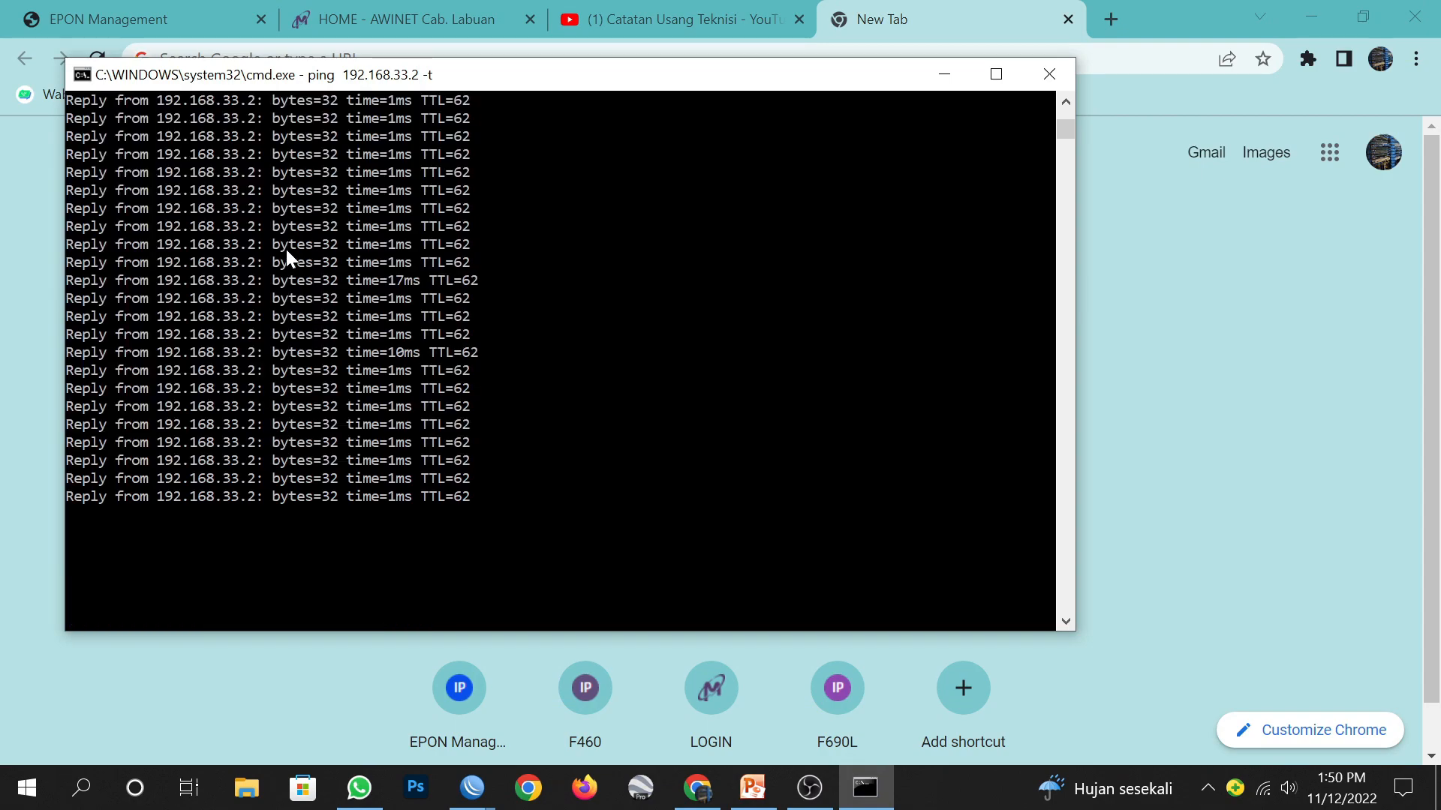
pyautogui.scroll(2, 313, 246)
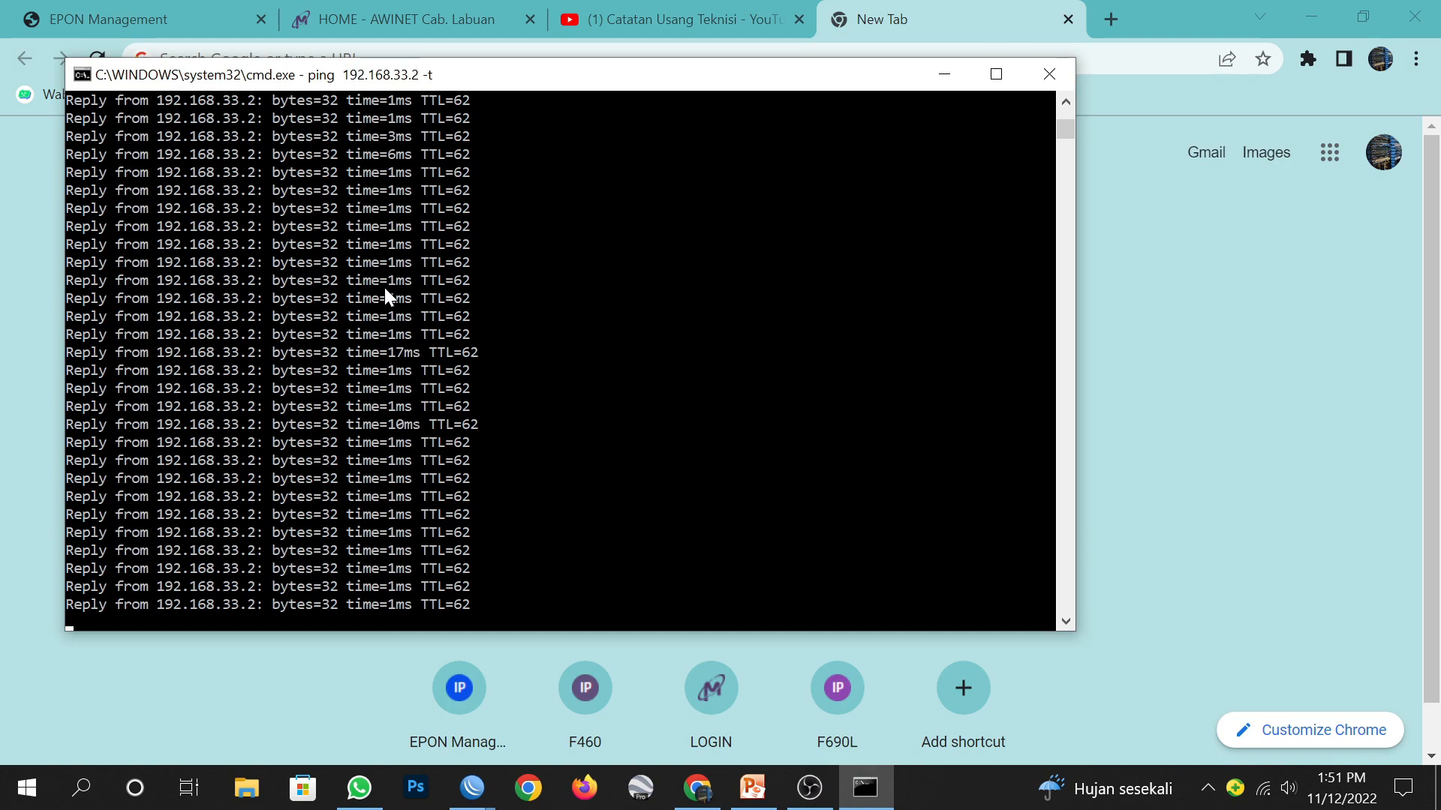
pyautogui.hotkey('ctrl', 'c')
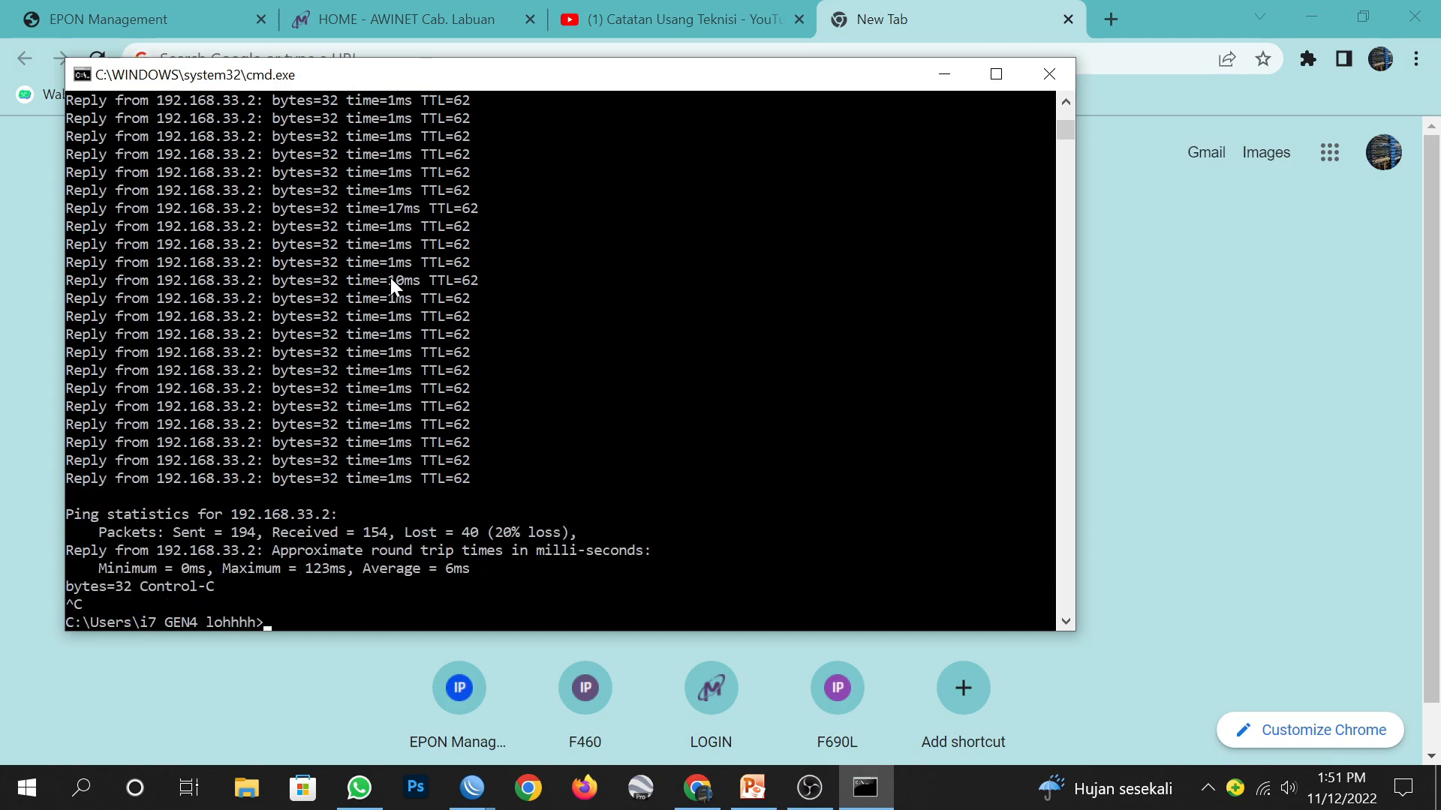
pyautogui.press('Up')
pyautogui.press('Return')
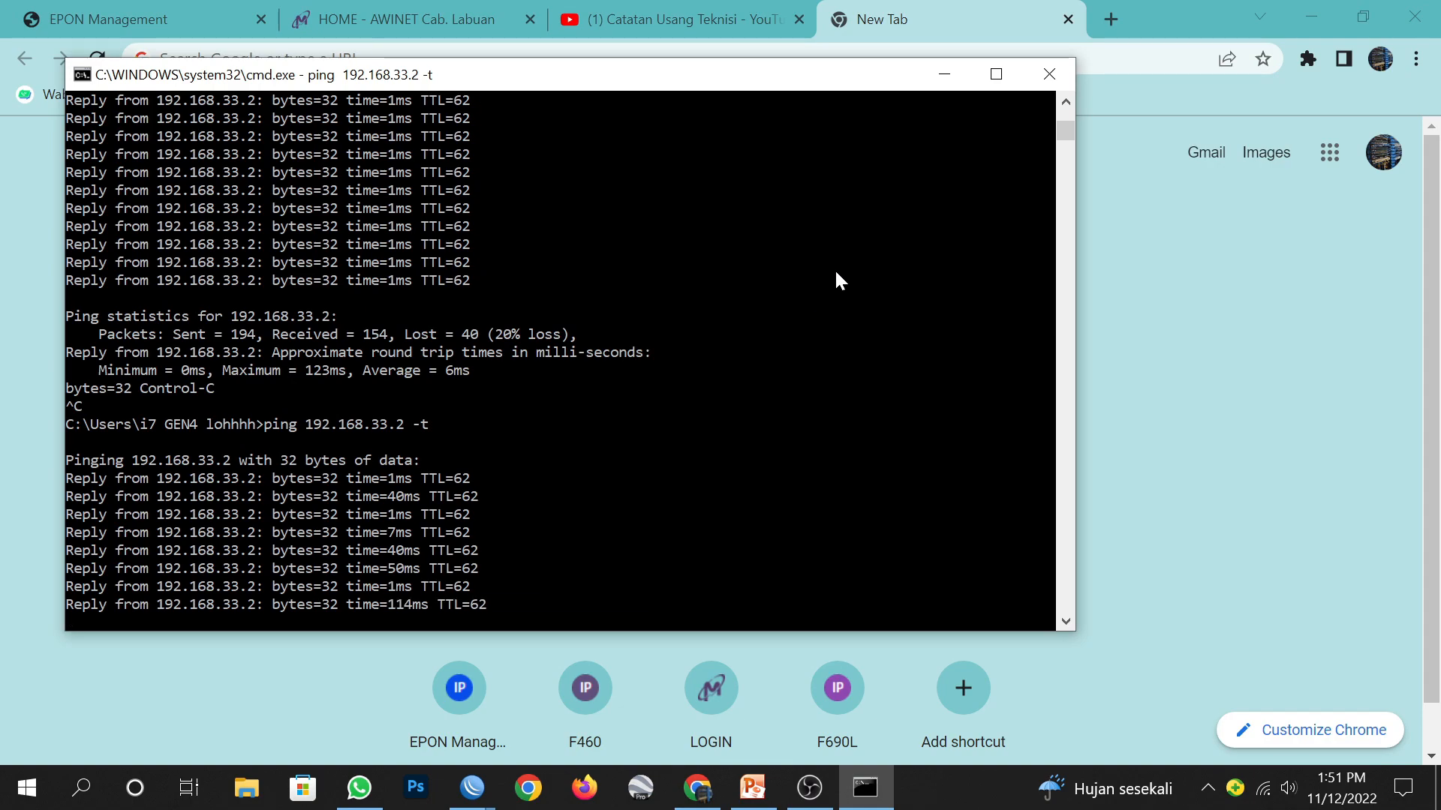
# Step: Switch back to Chrome and open the modem's web page at 192.168.33.2 in the new tab
pyautogui.click(1222, 290)
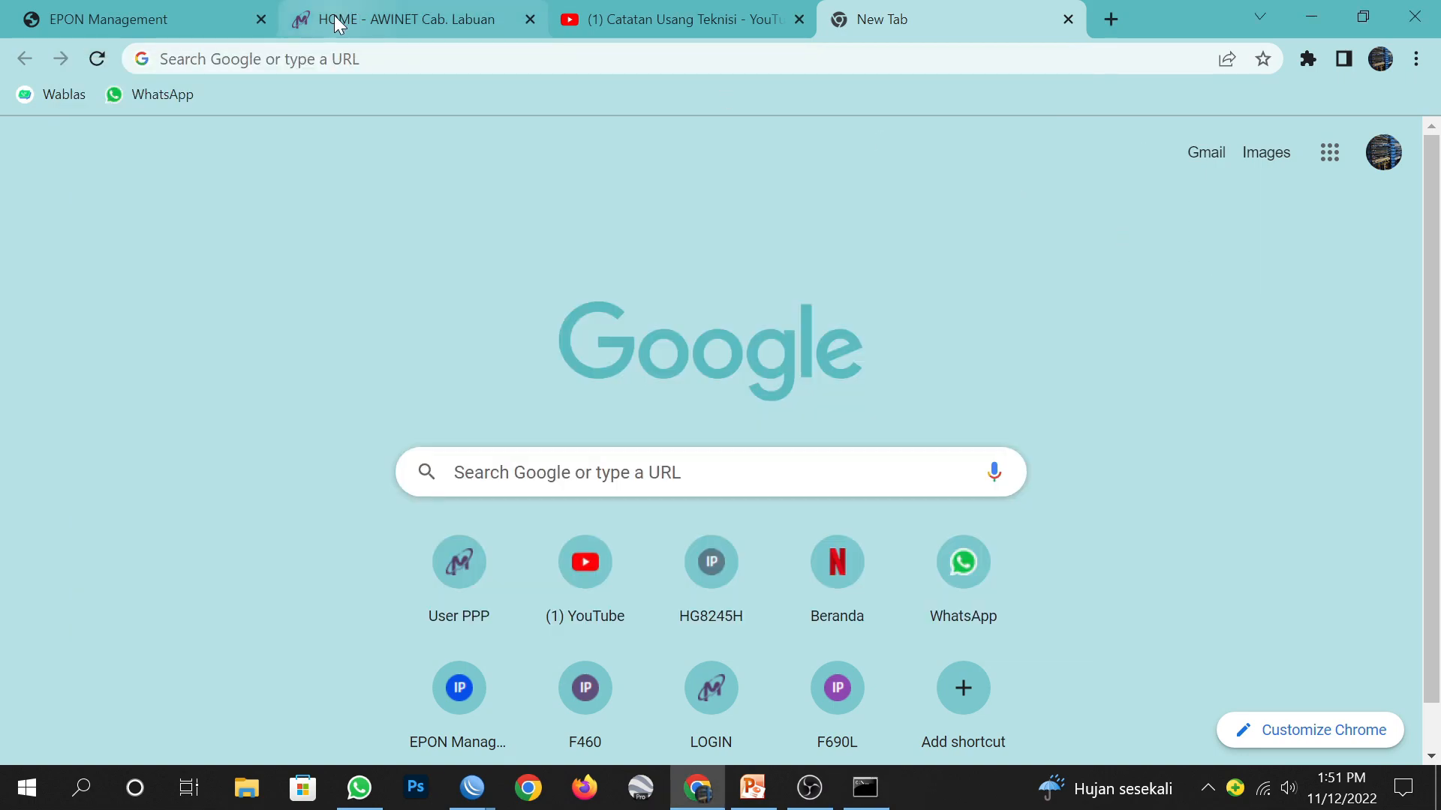
pyautogui.click(337, 57)
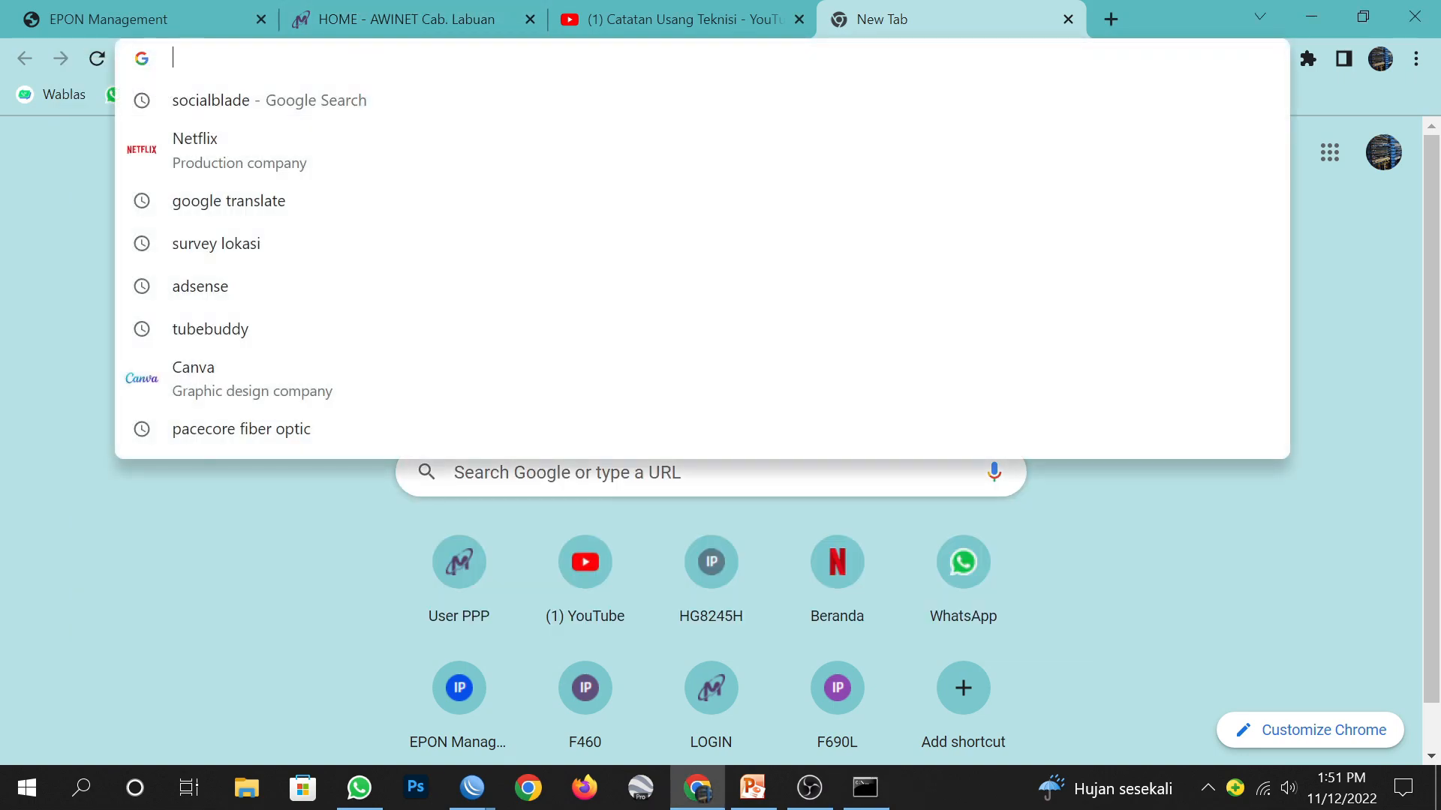
pyautogui.write('192.168.')
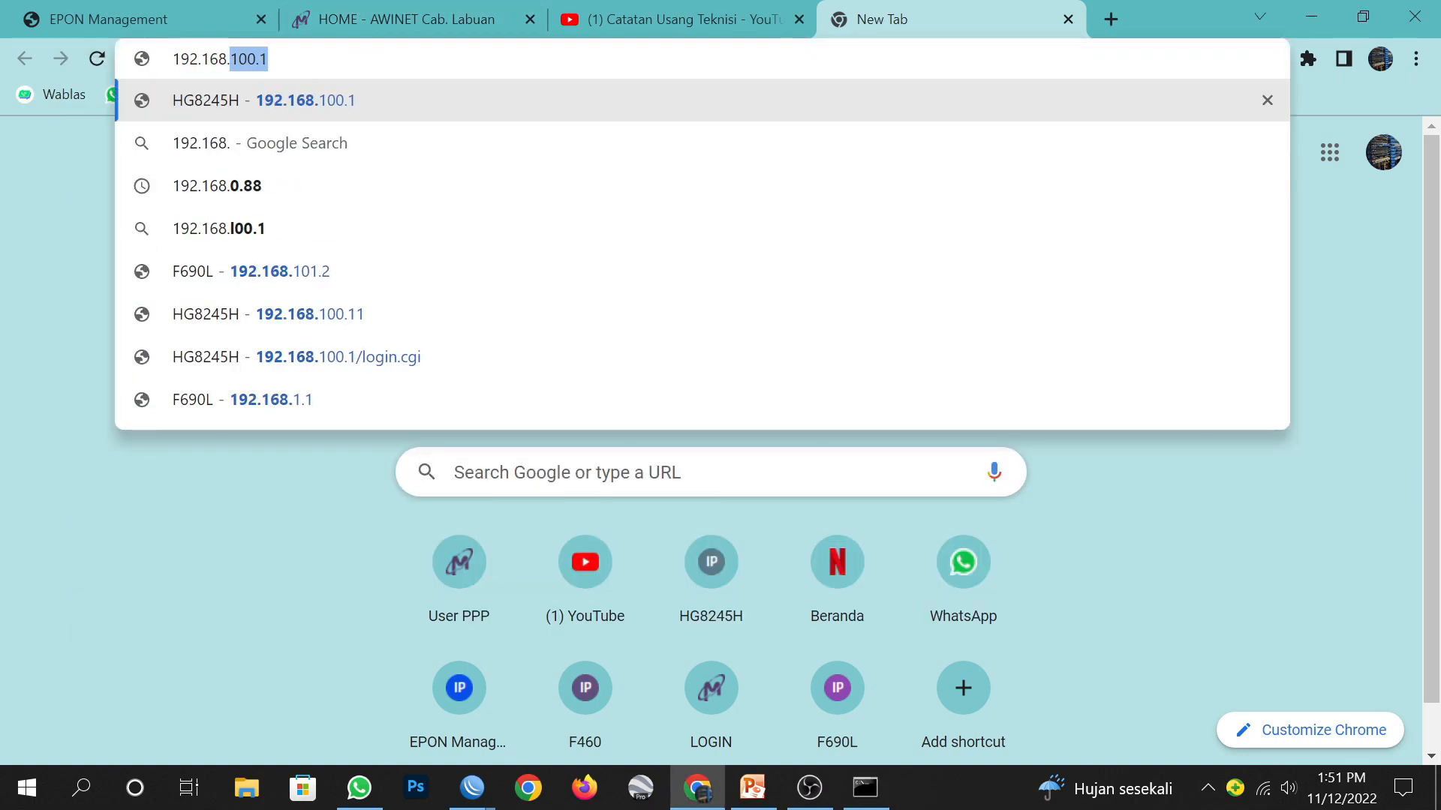
pyautogui.write('33.2')
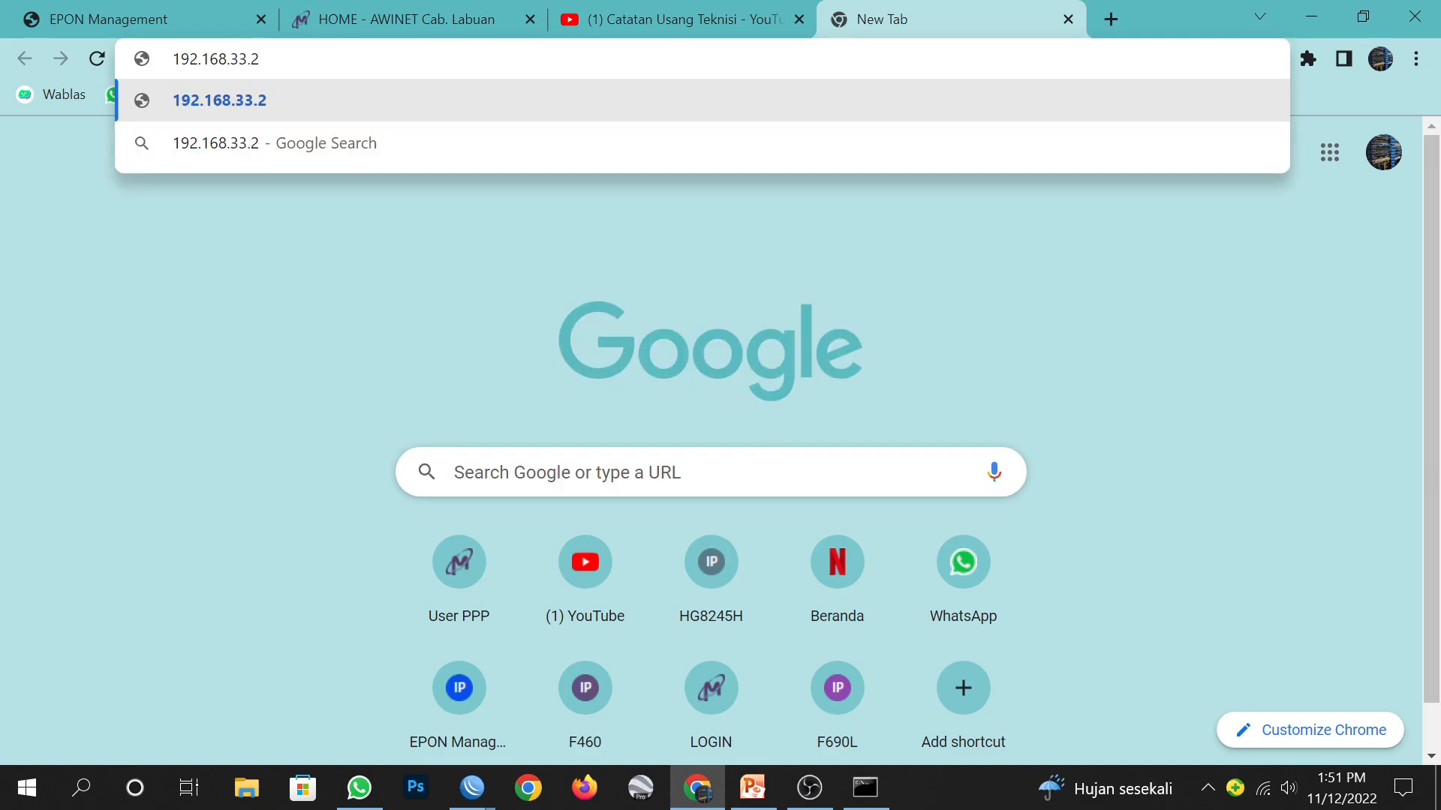
pyautogui.press('Return')
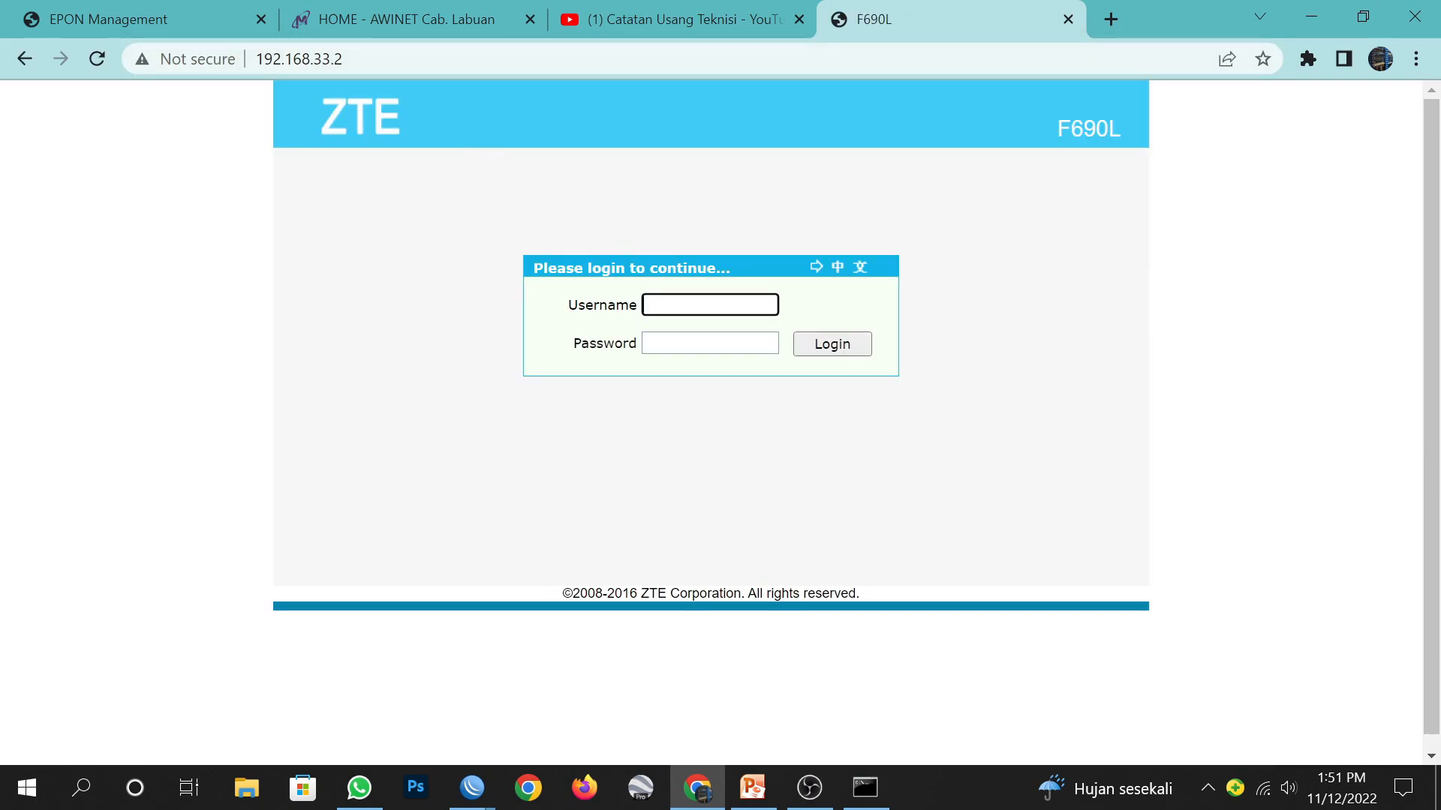
pyautogui.click(698, 305)
pyautogui.click(504, 351)
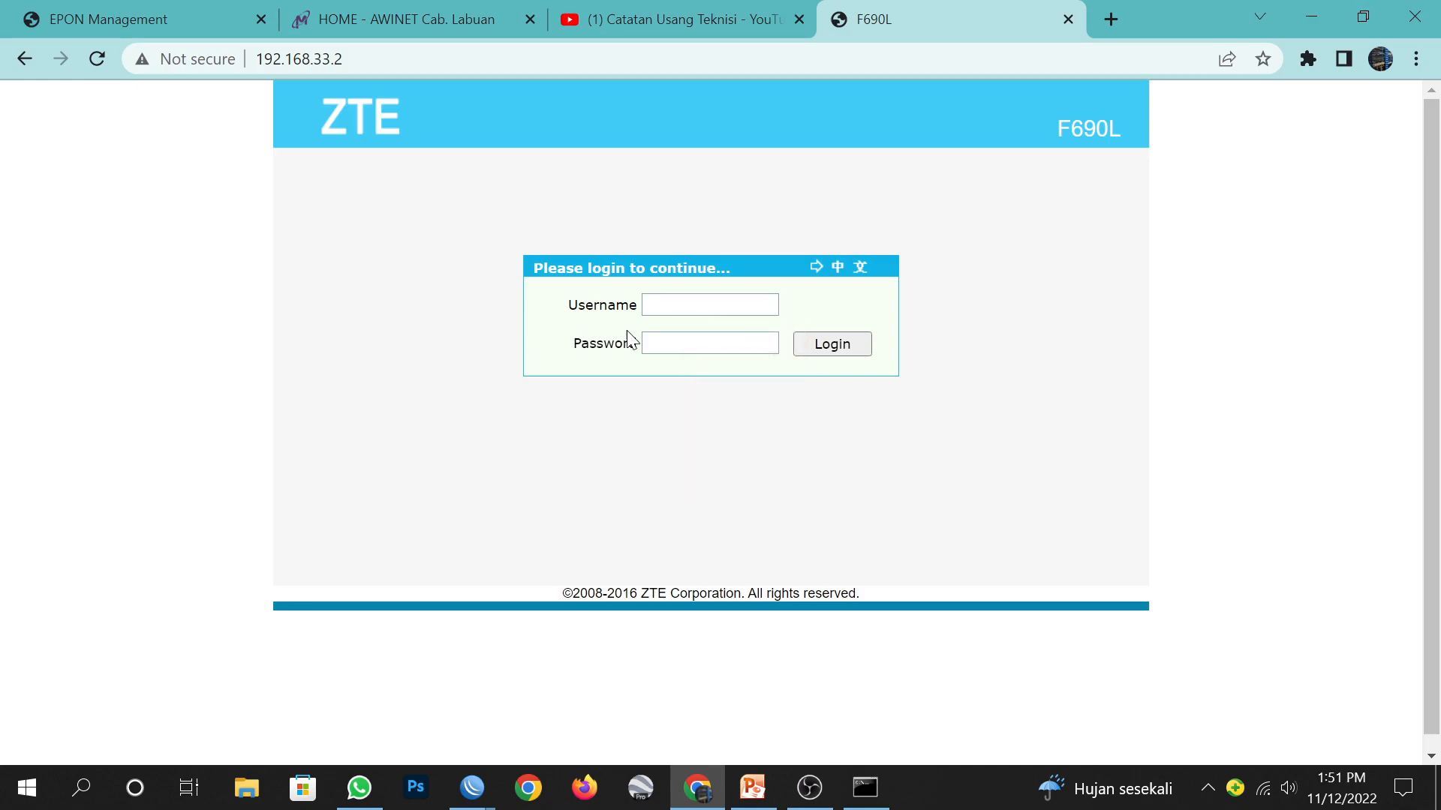
pyautogui.click(665, 308)
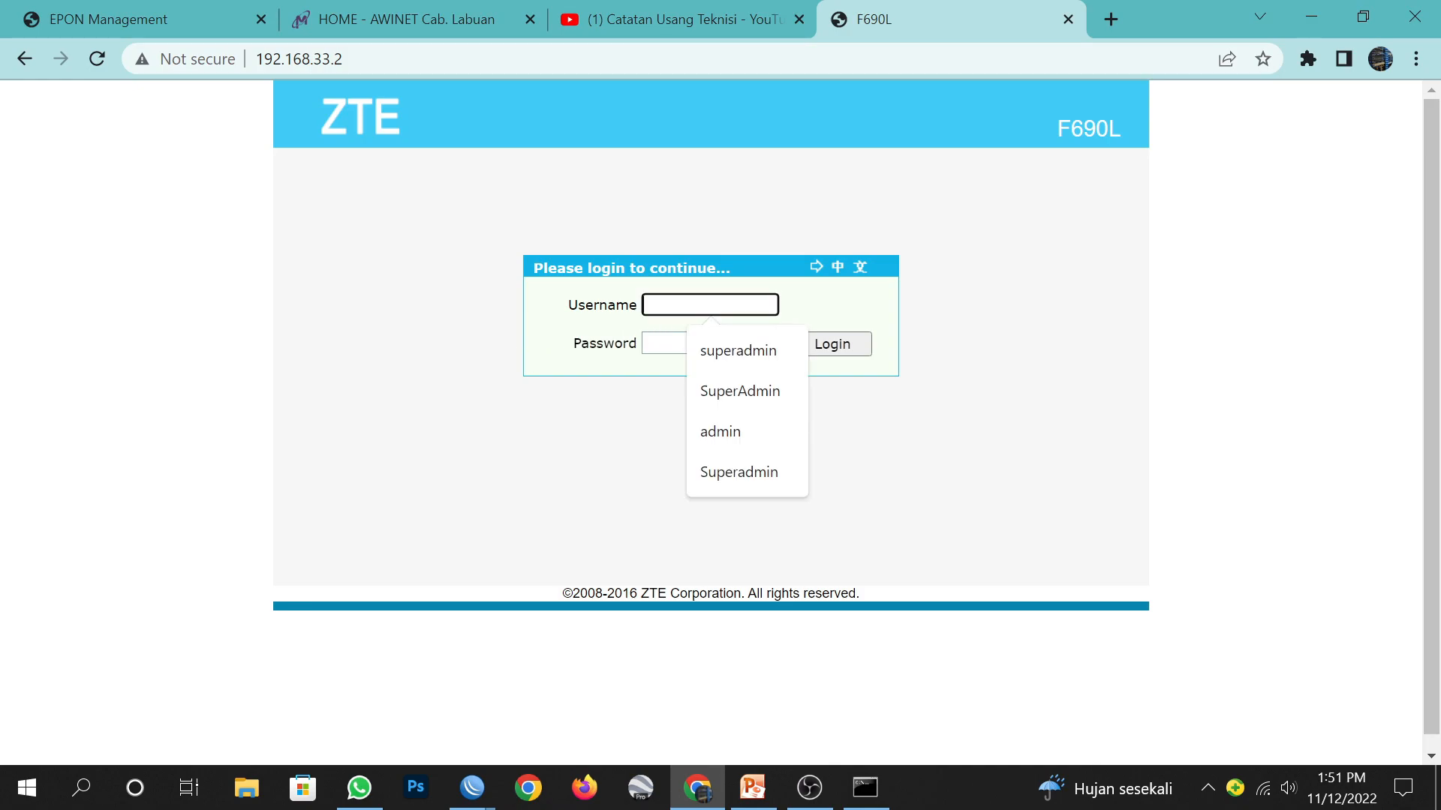
pyautogui.click(418, 190)
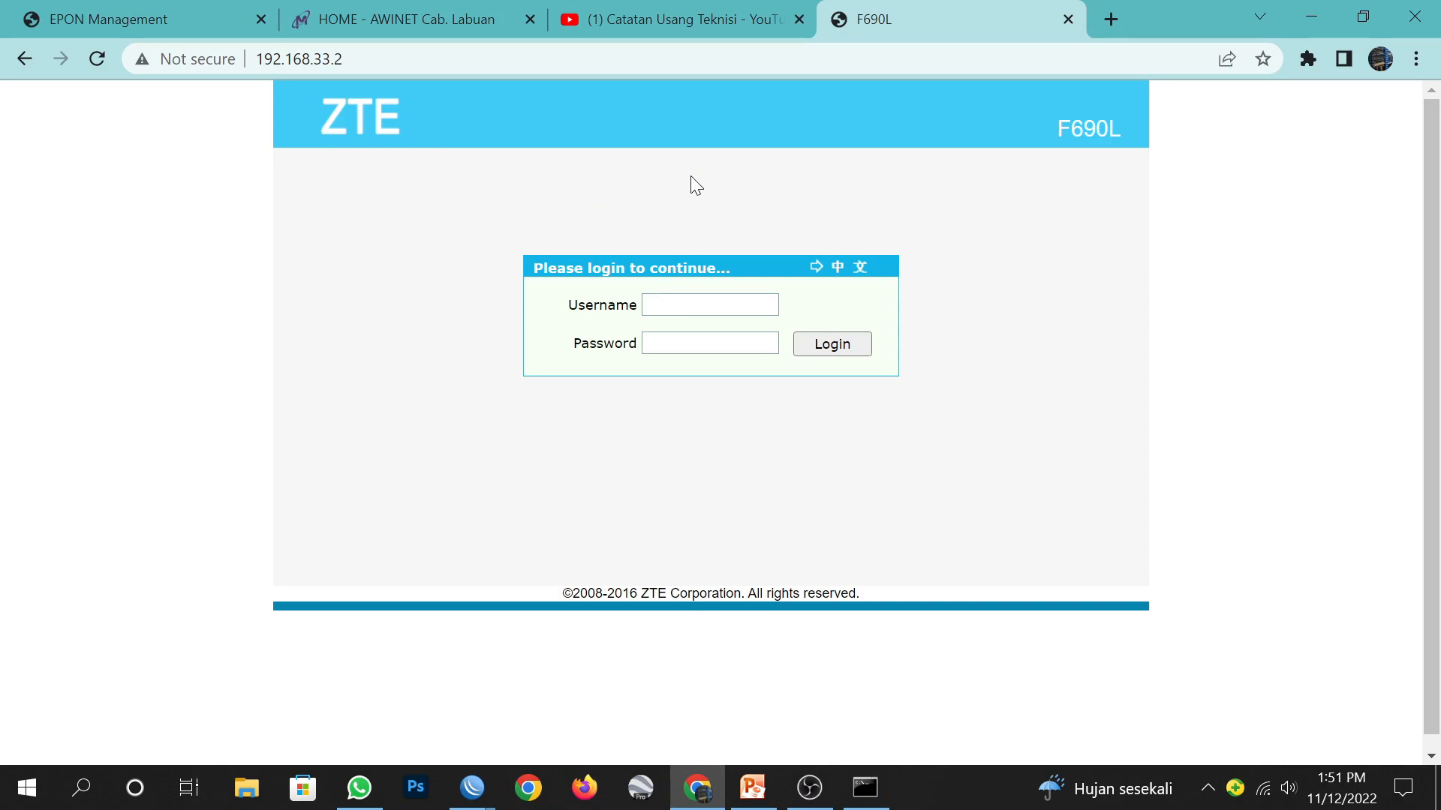
# Step: Switch to WinBox and close the terminal window behind the Route List
pyautogui.click(480, 803)
pyautogui.click(395, 720)
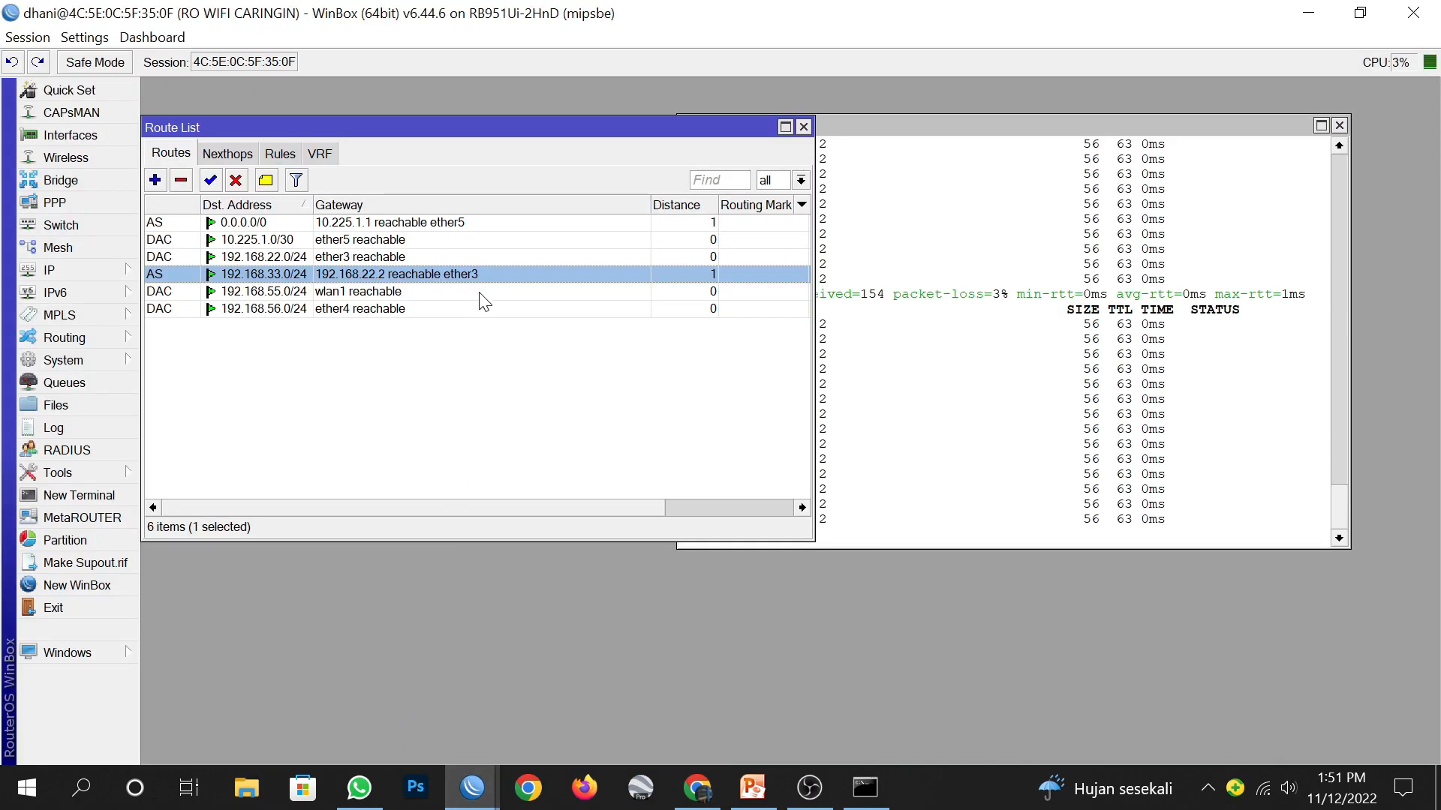
pyautogui.click(1340, 126)
# Step: Open the 192.168.33.0/24 static route and review its destination address and gateway
pyautogui.doubleClick(552, 274)
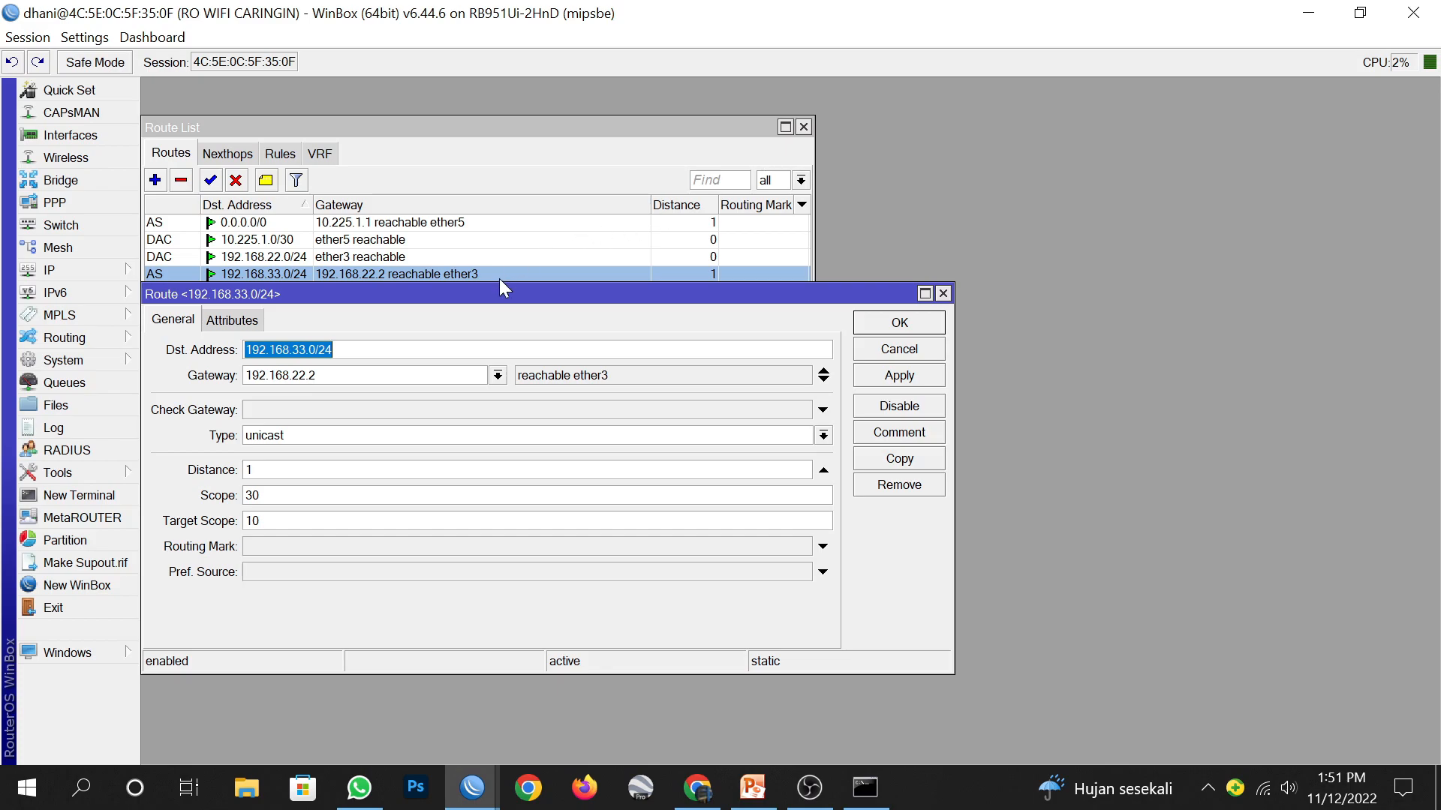
pyautogui.moveTo(492, 295); pyautogui.dragTo(491, 146)
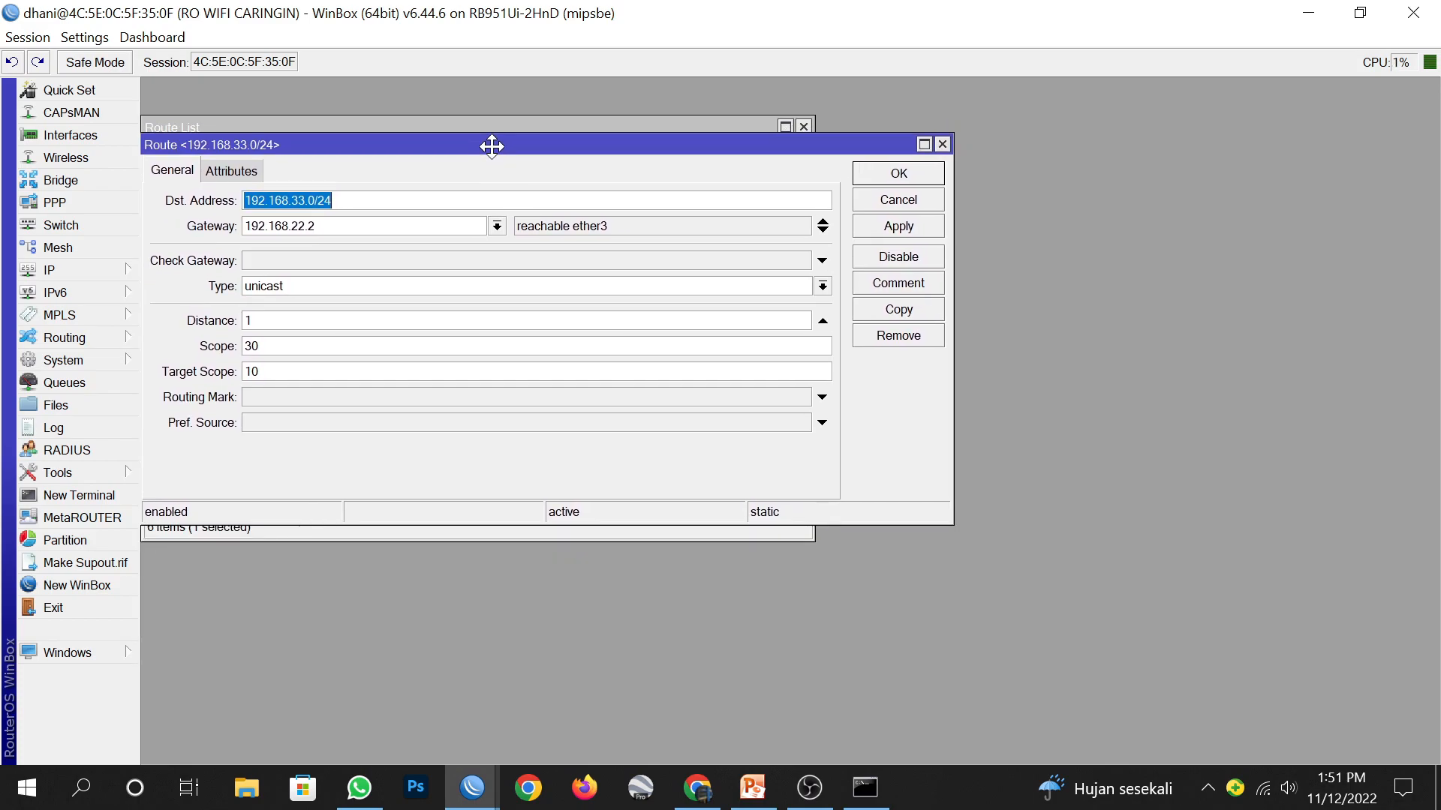
pyautogui.click(398, 200)
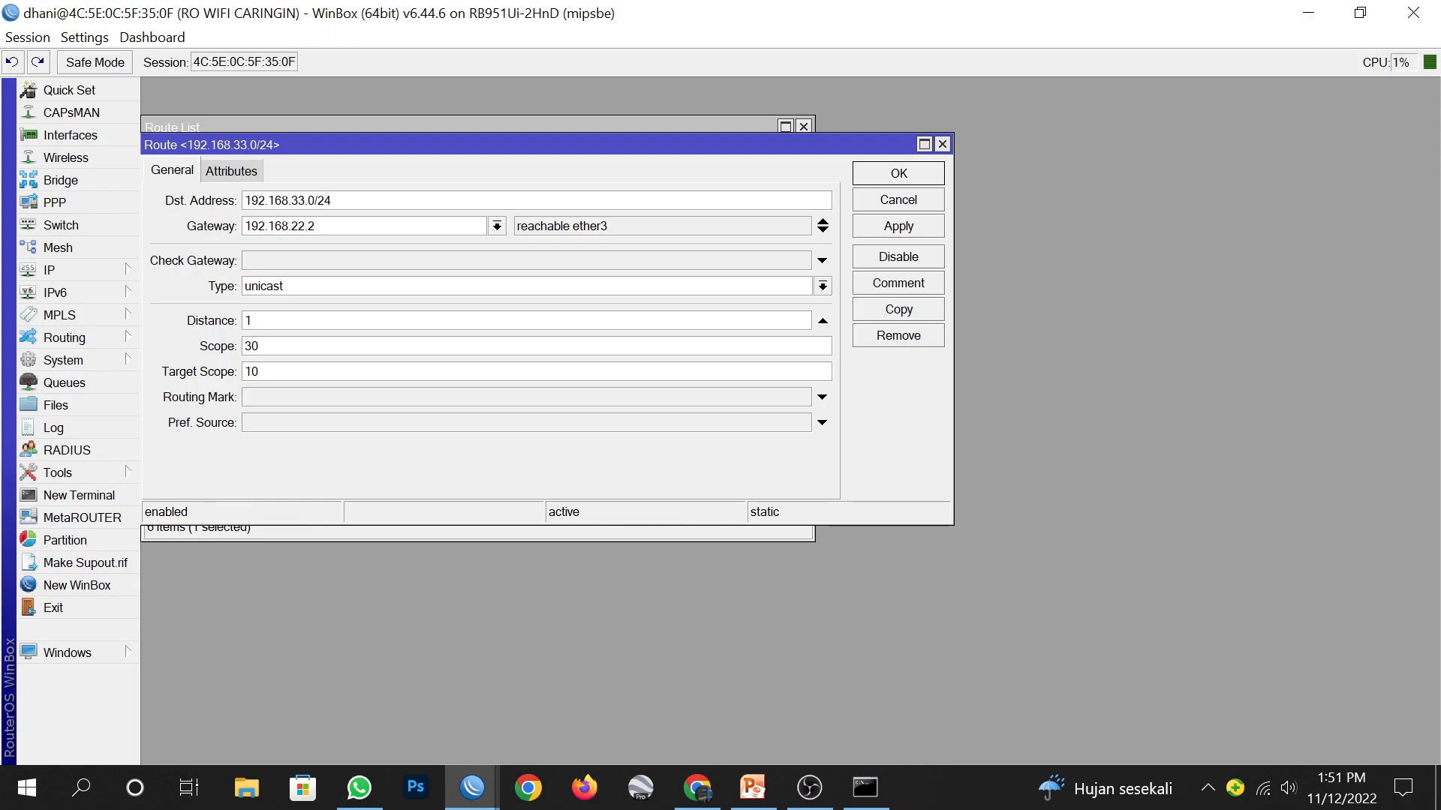
pyautogui.moveTo(335, 200); pyautogui.dragTo(243, 200)
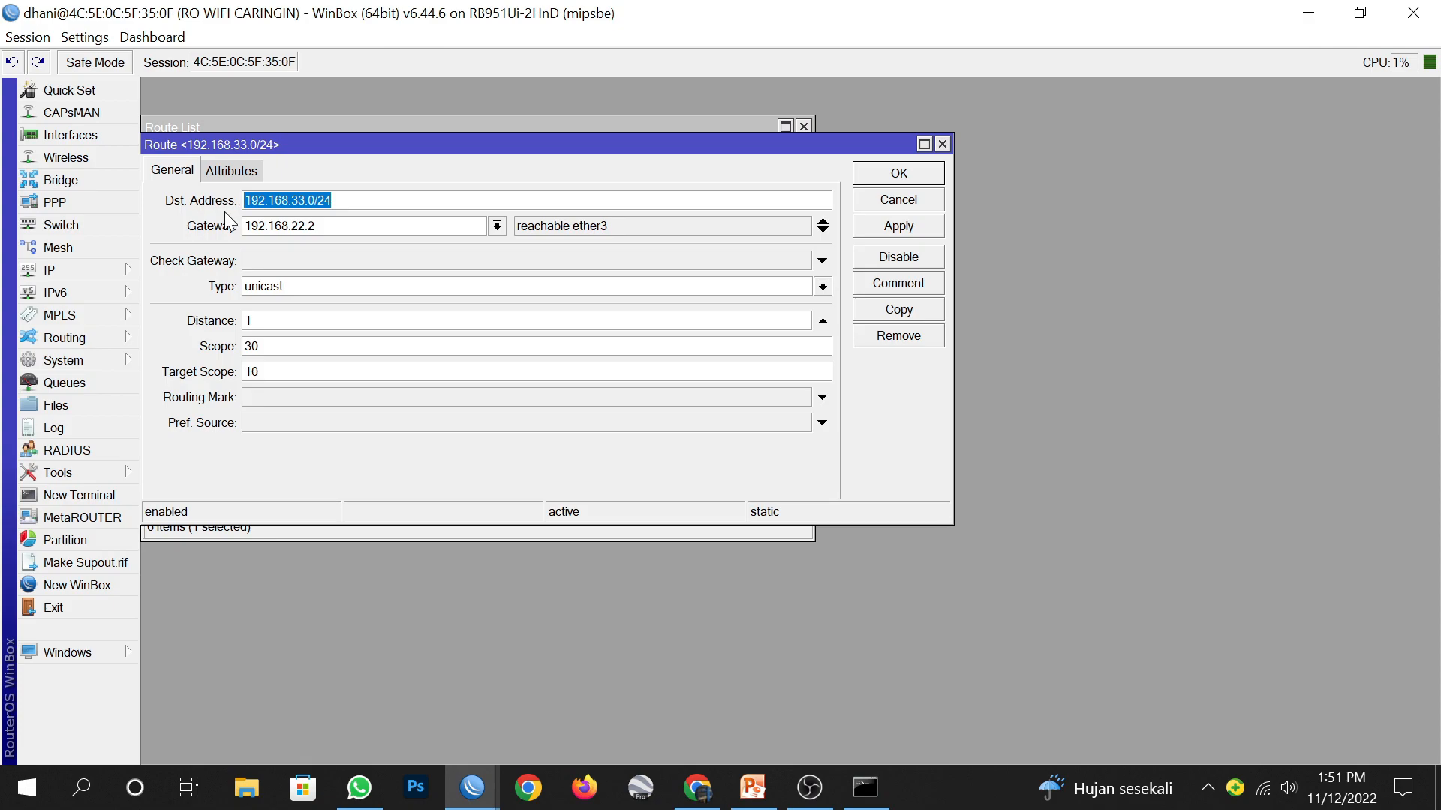
pyautogui.moveTo(360, 226); pyautogui.dragTo(243, 226)
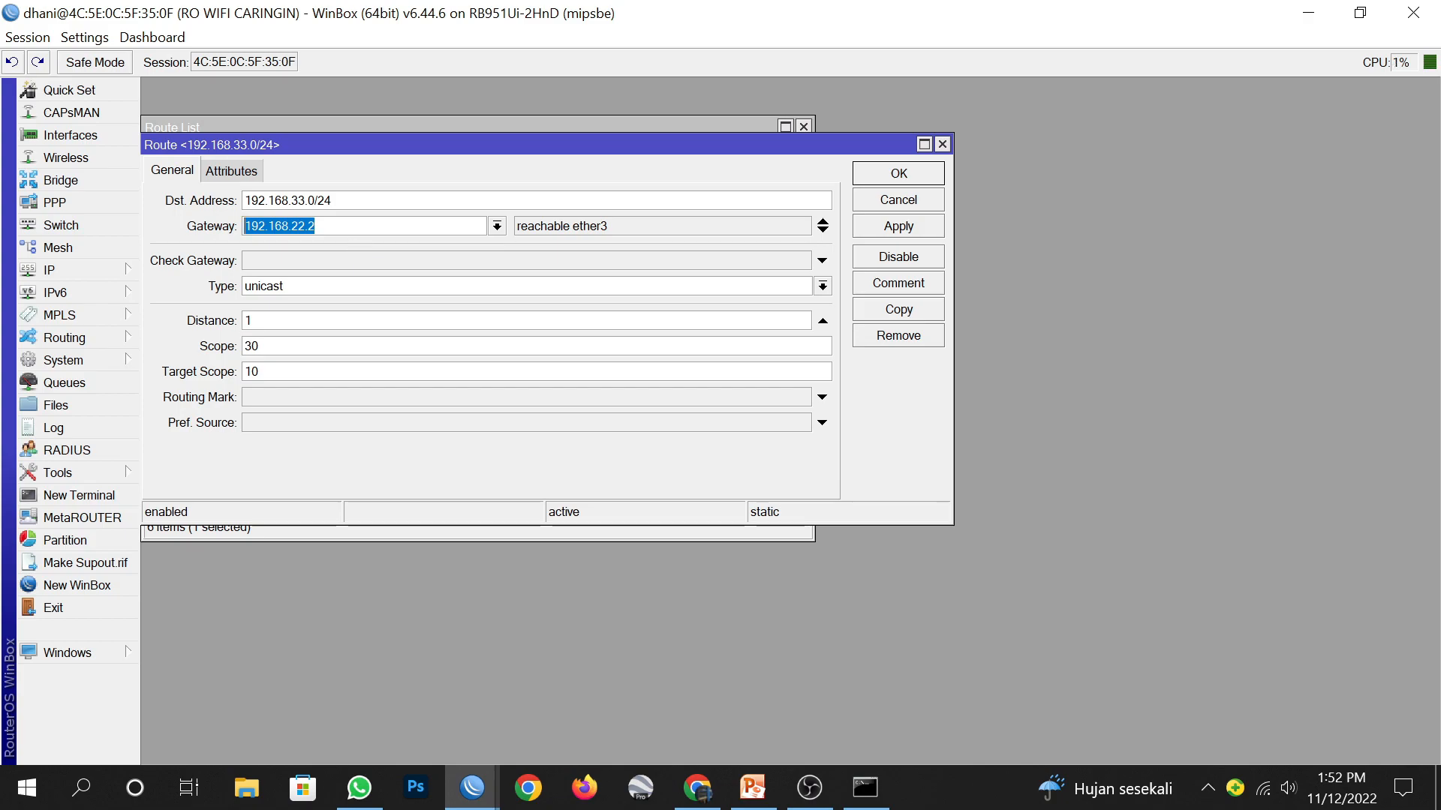
pyautogui.moveTo(337, 225); pyautogui.dragTo(243, 226)
pyautogui.click(289, 200)
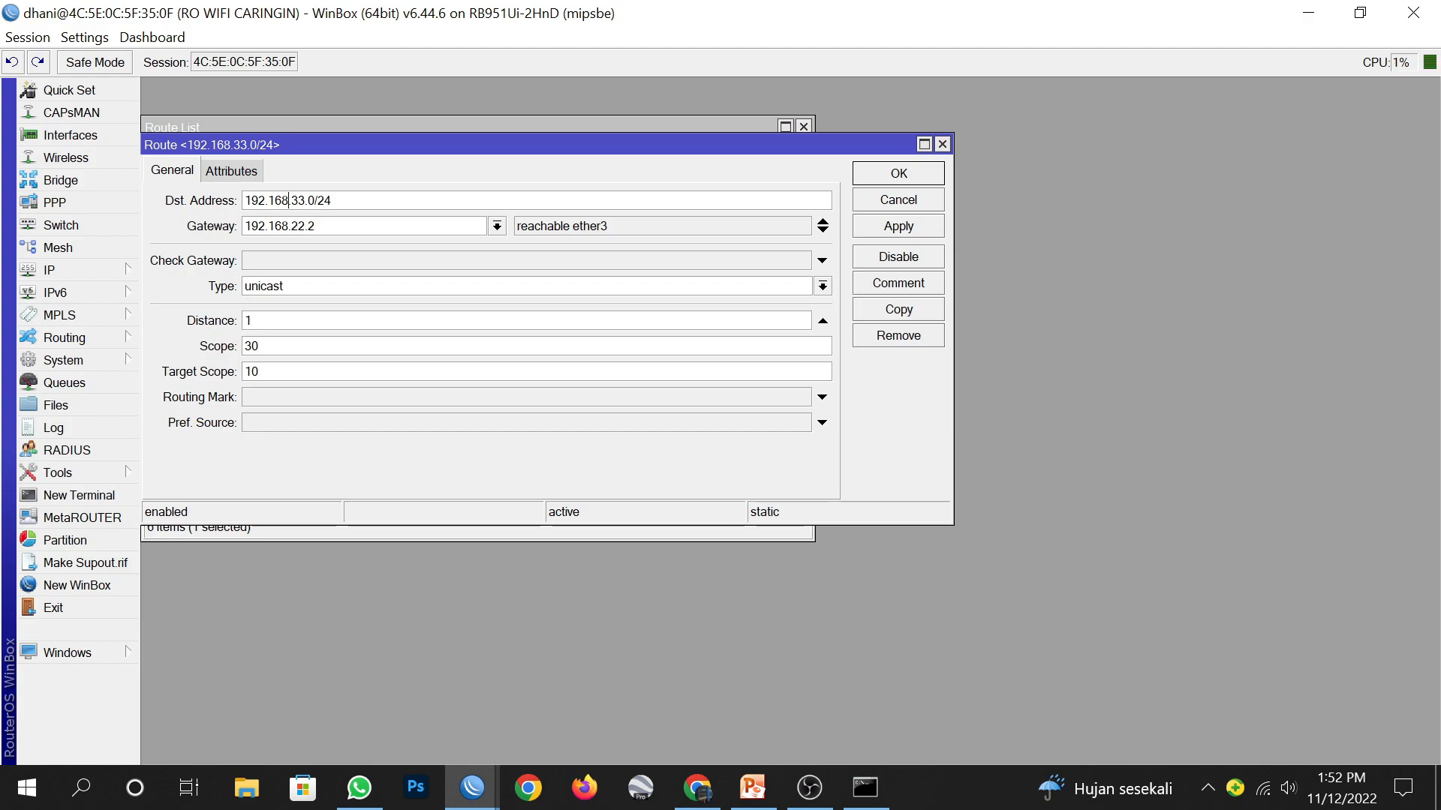
pyautogui.moveTo(331, 201); pyautogui.dragTo(243, 226)
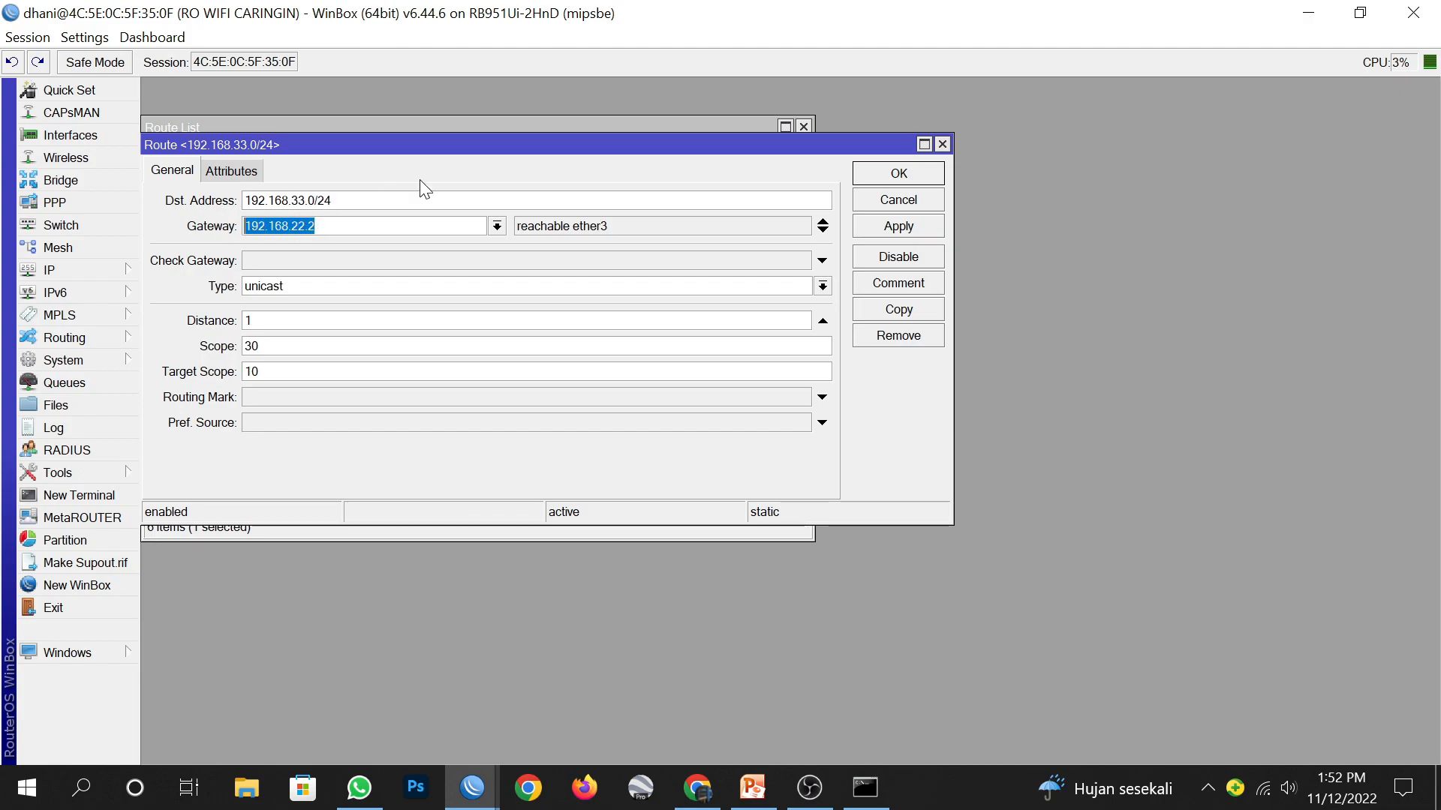
# Step: Close the route details and the Route List, and minimize WinBox
pyautogui.click(942, 144)
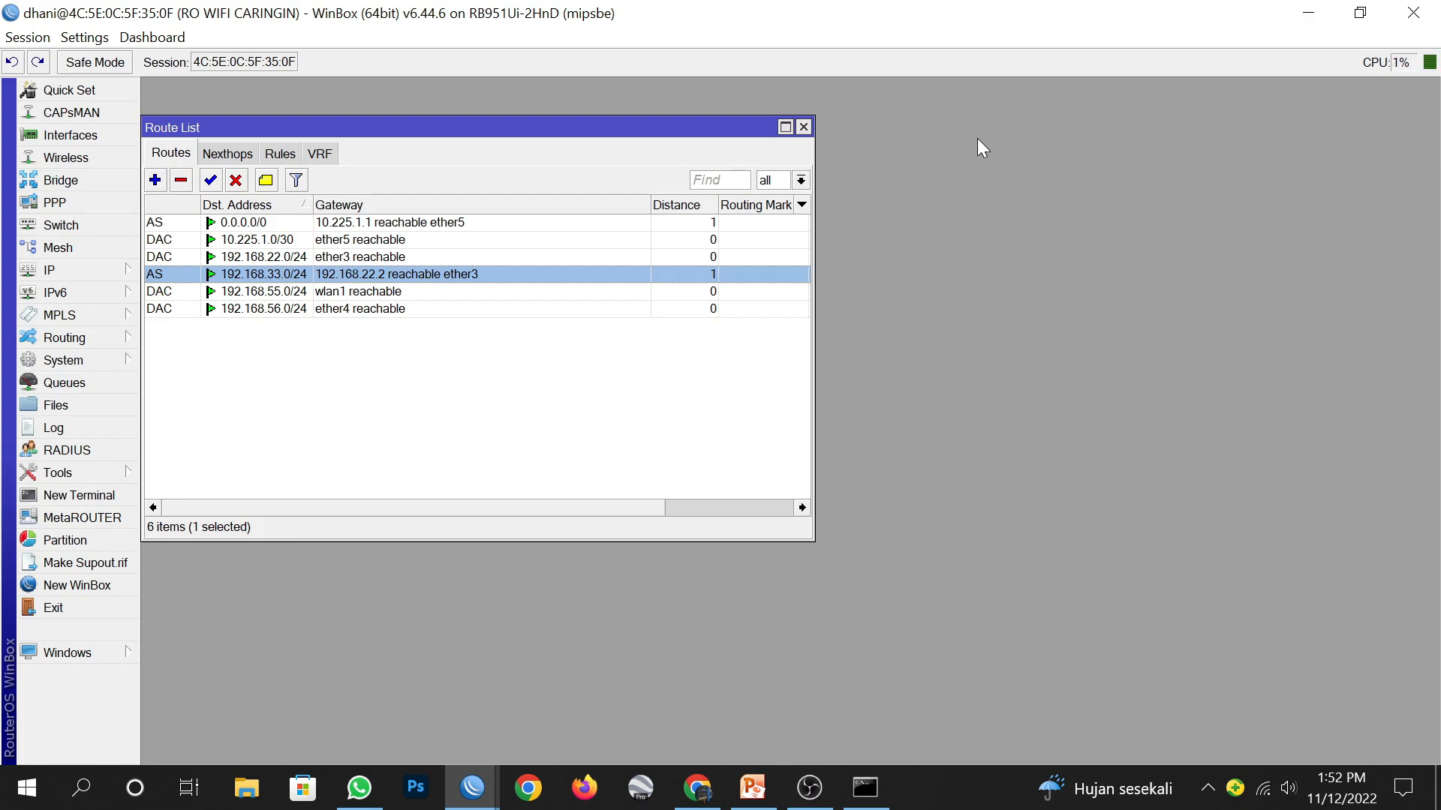
pyautogui.click(804, 127)
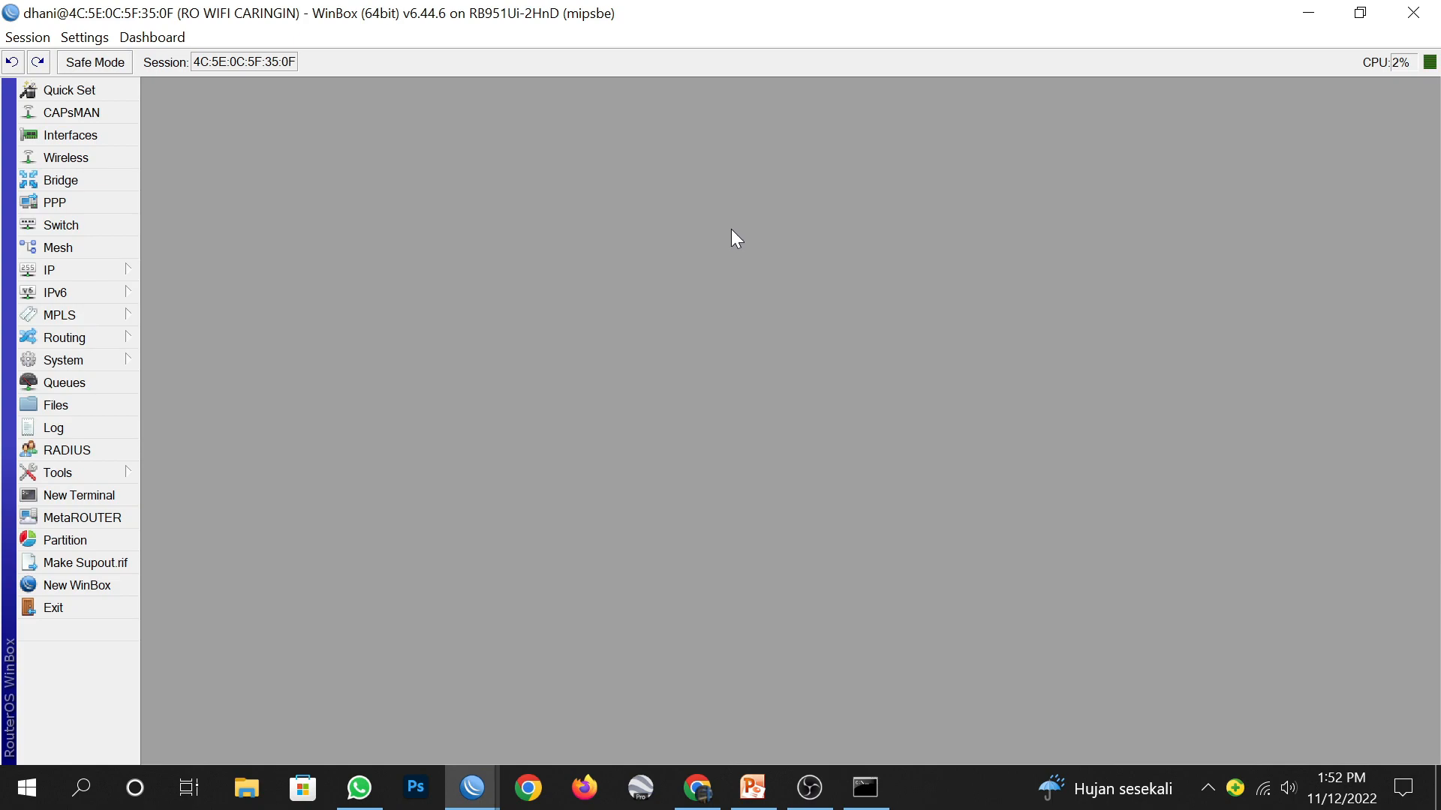
pyautogui.click(1307, 12)
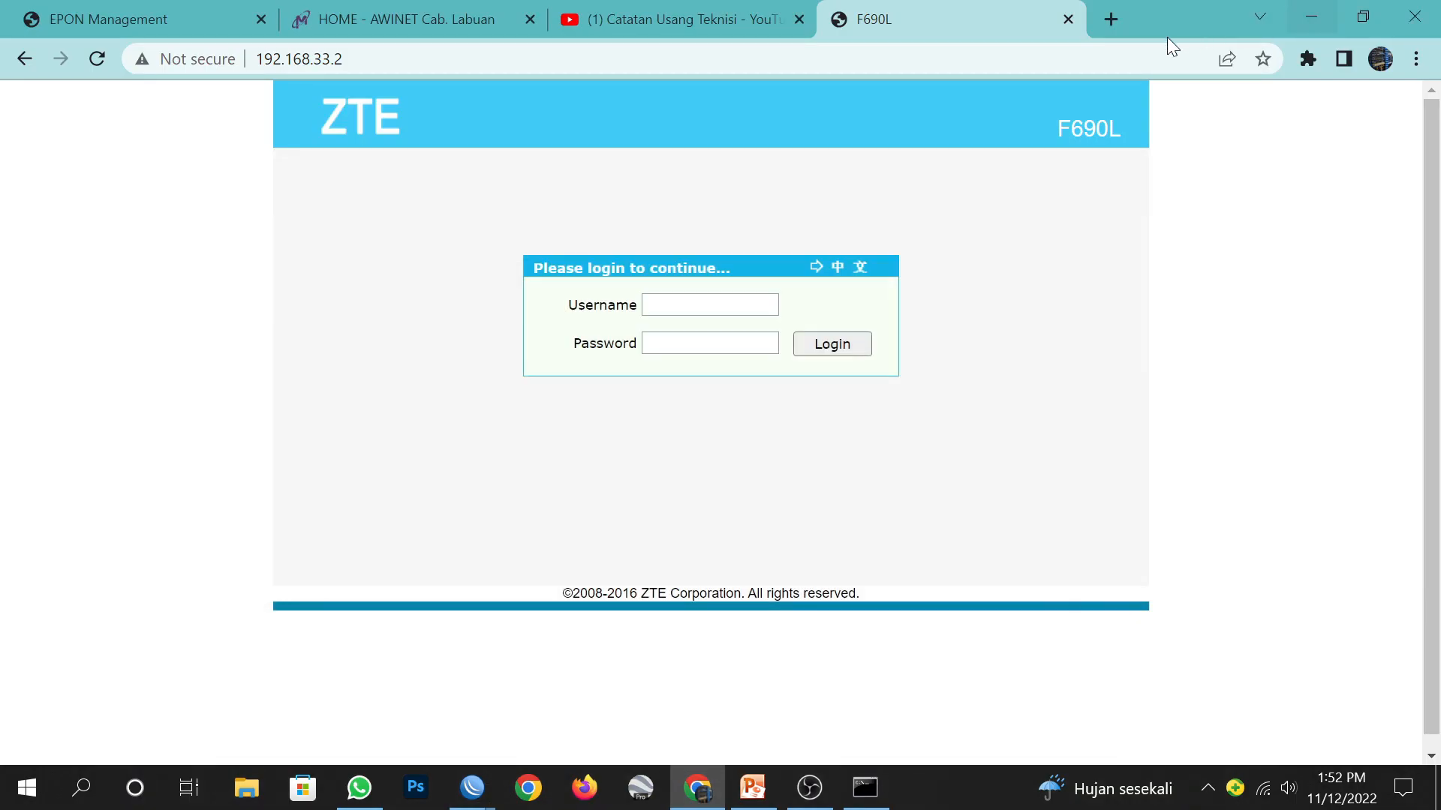
# Step: Browse the videos on the home page of the Catatan Usang Teknisi YouTube channel in Chrome
pyautogui.click(564, 17)
pyautogui.scroll(-4, 1071, 589)
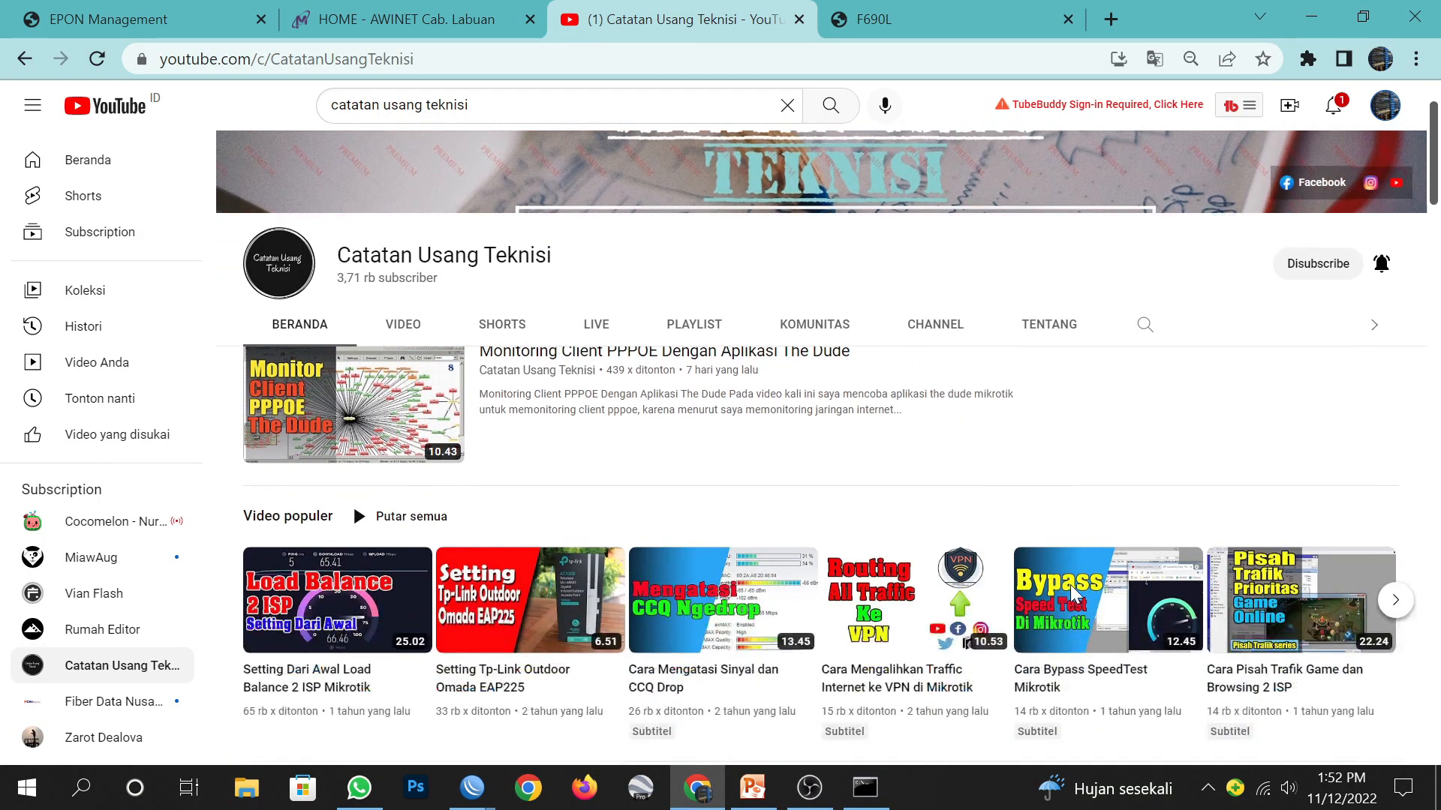
pyautogui.scroll(4, 1072, 594)
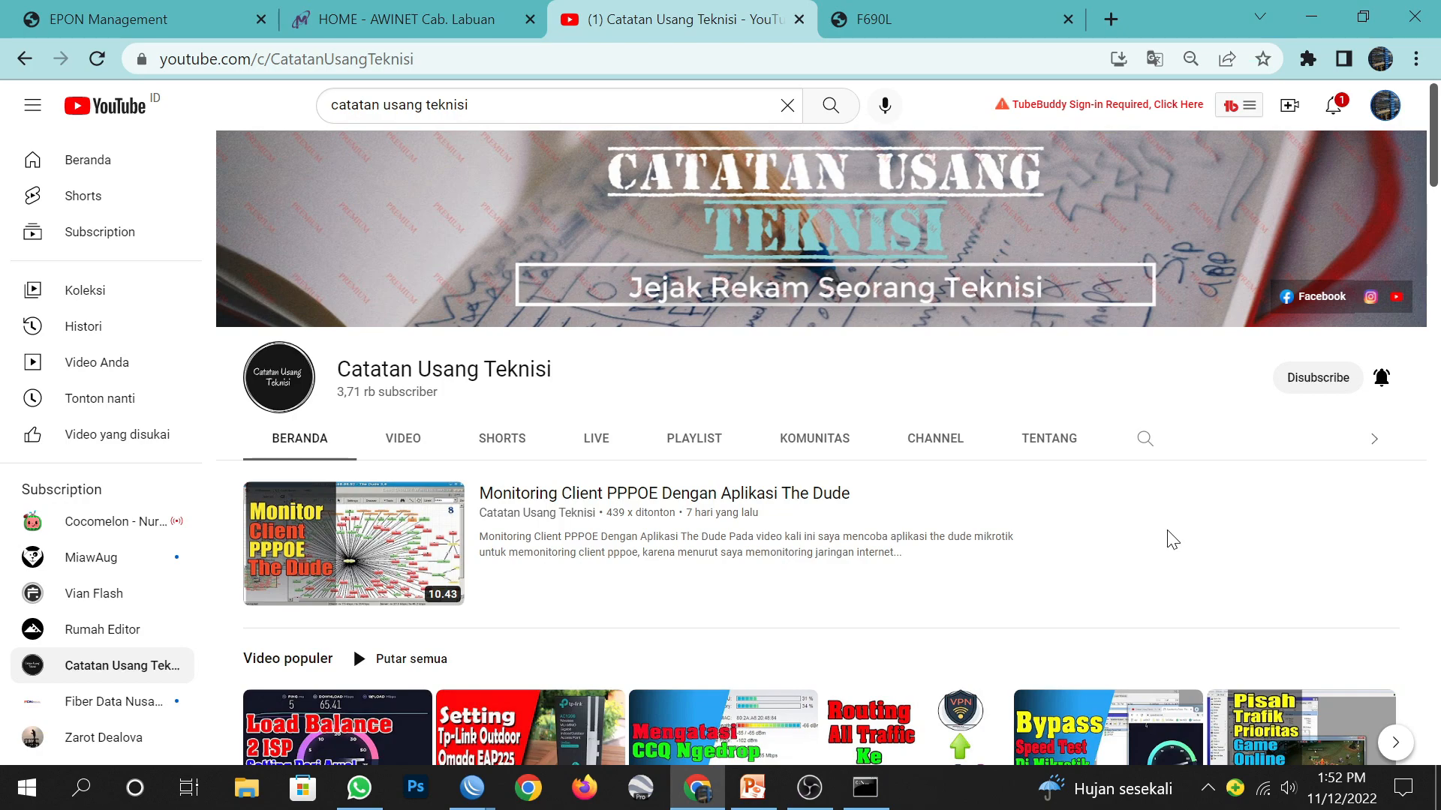
pyautogui.scroll(-4, 1172, 540)
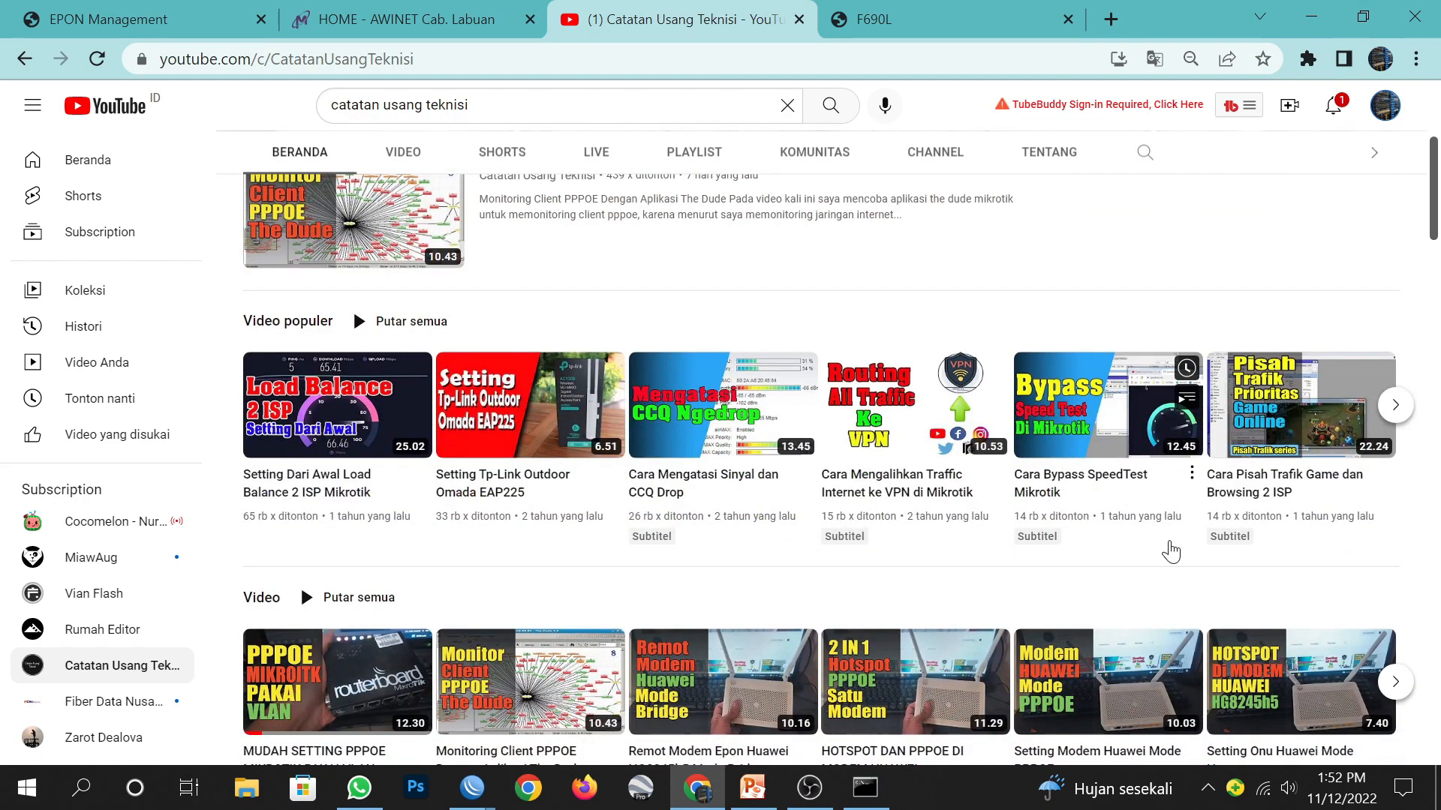